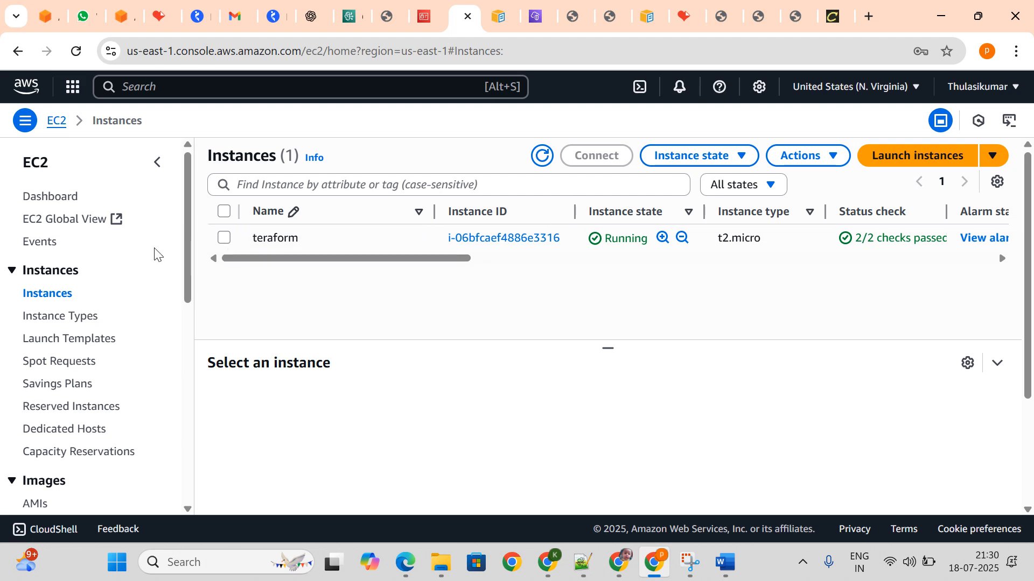
Open the EC2 Lifecycle Manager and start creating a new lifecycle policy.
scroll(56, 307, down, 3)
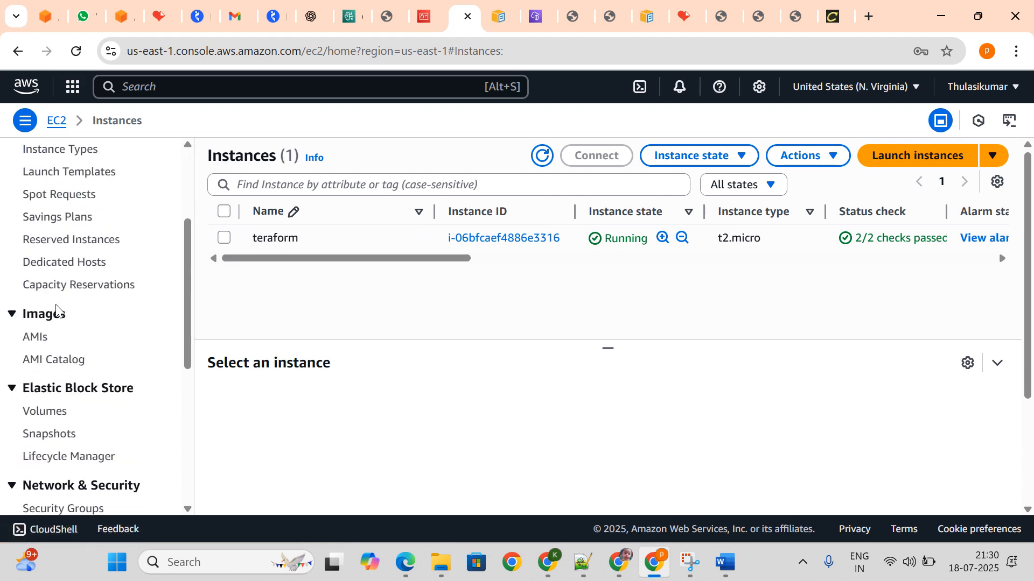
scroll(56, 306, down, 3)
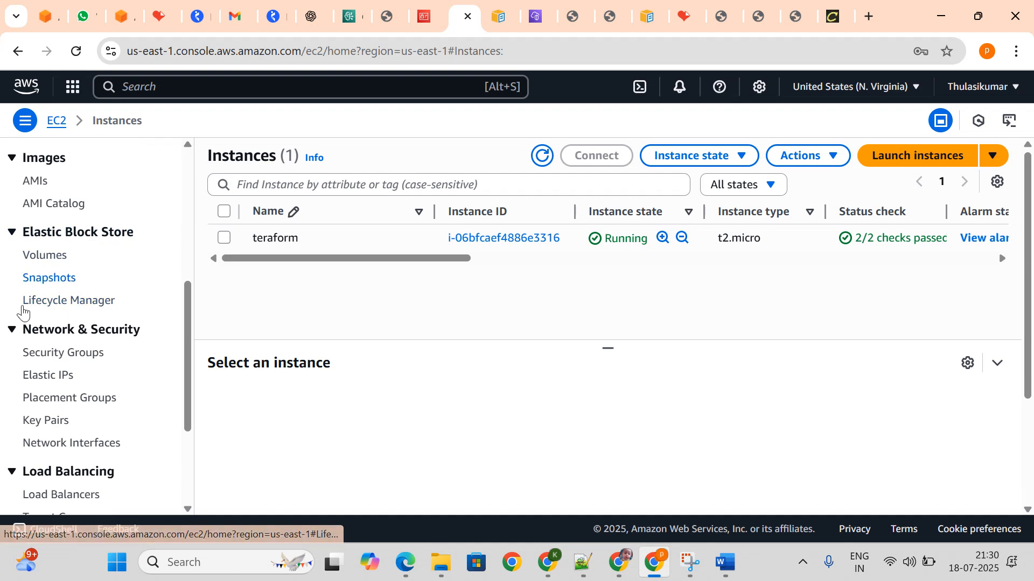
click(57, 311)
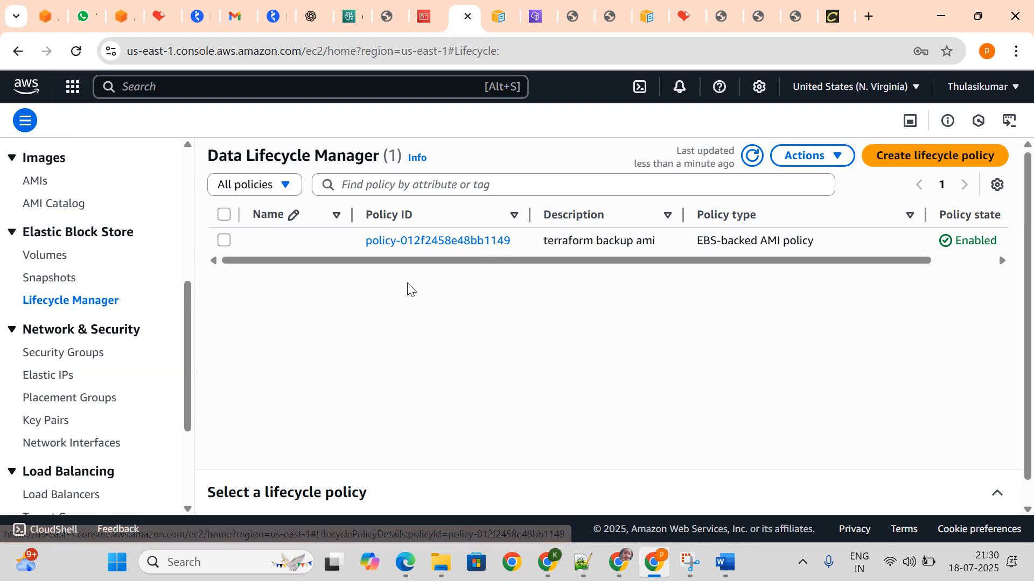
drag(384, 264, 305, 254)
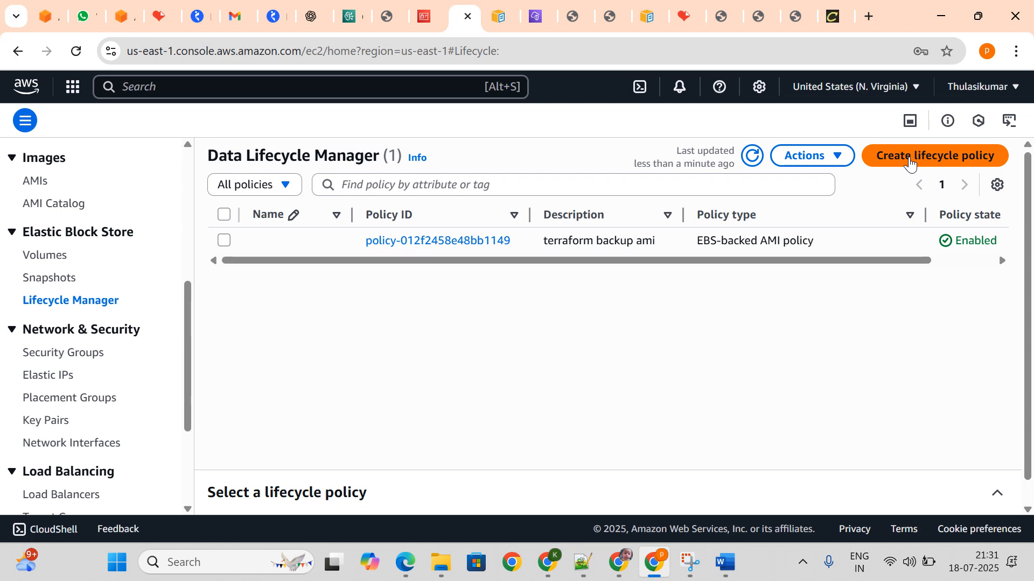
click(909, 161)
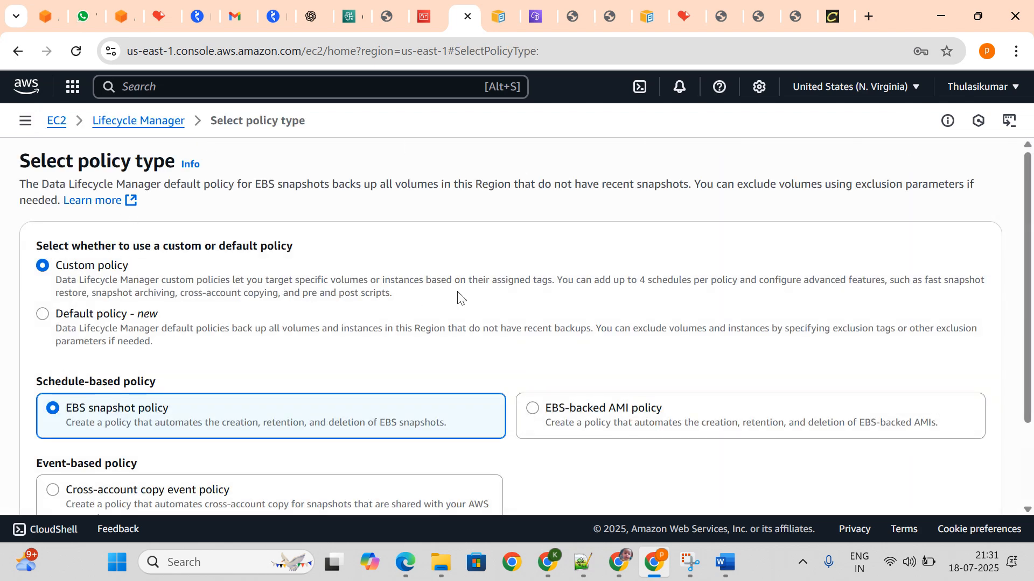
Choose a custom, schedule-based EBS-backed AMI policy as the policy type and proceed to its settings.
scroll(107, 288, down, 2)
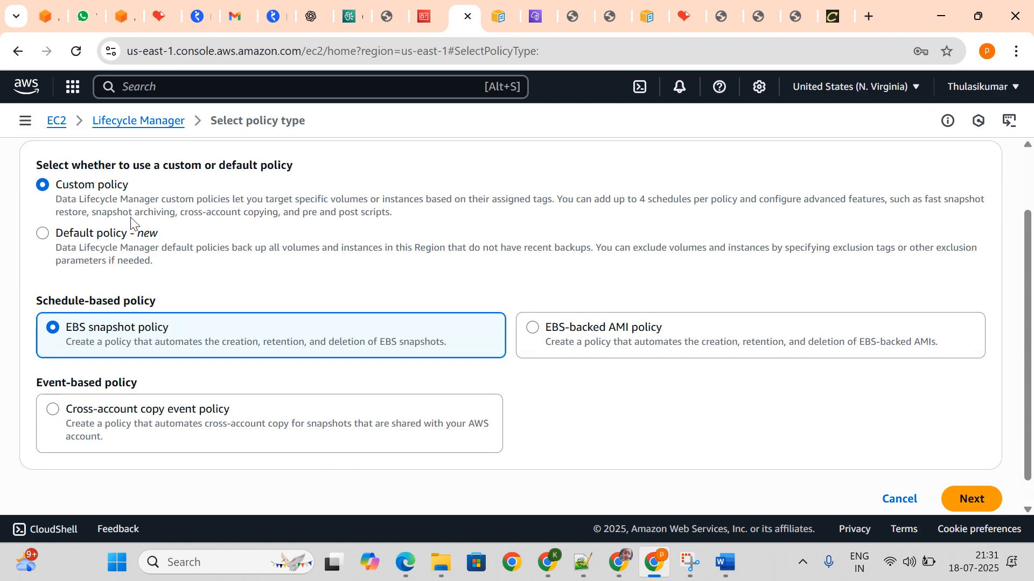
scroll(131, 217, up, 3)
scroll(131, 218, down, 4)
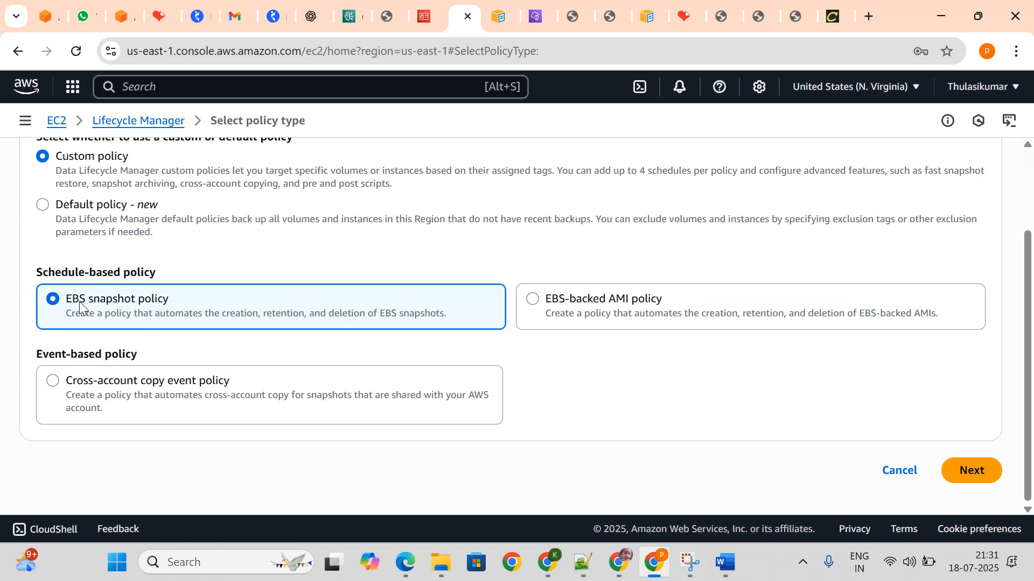
drag(62, 302, 175, 302)
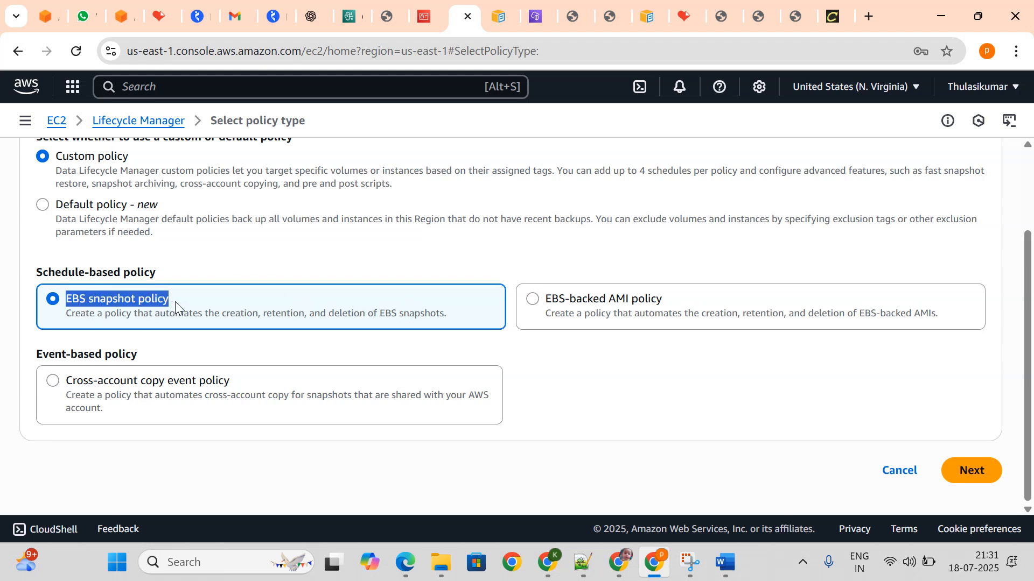
click(286, 264)
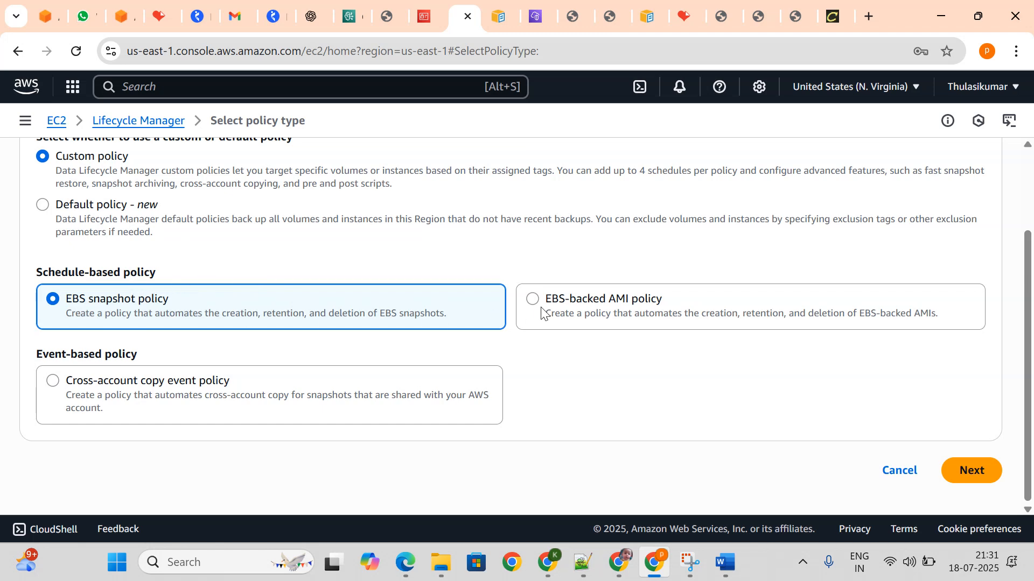
drag(554, 305, 657, 312)
click(595, 343)
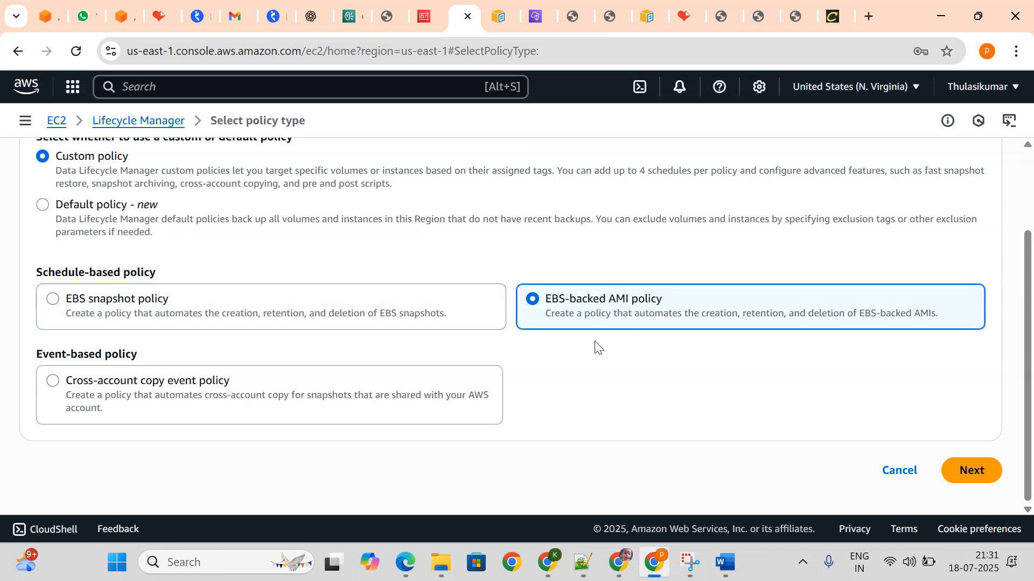
scroll(510, 336, up, 2)
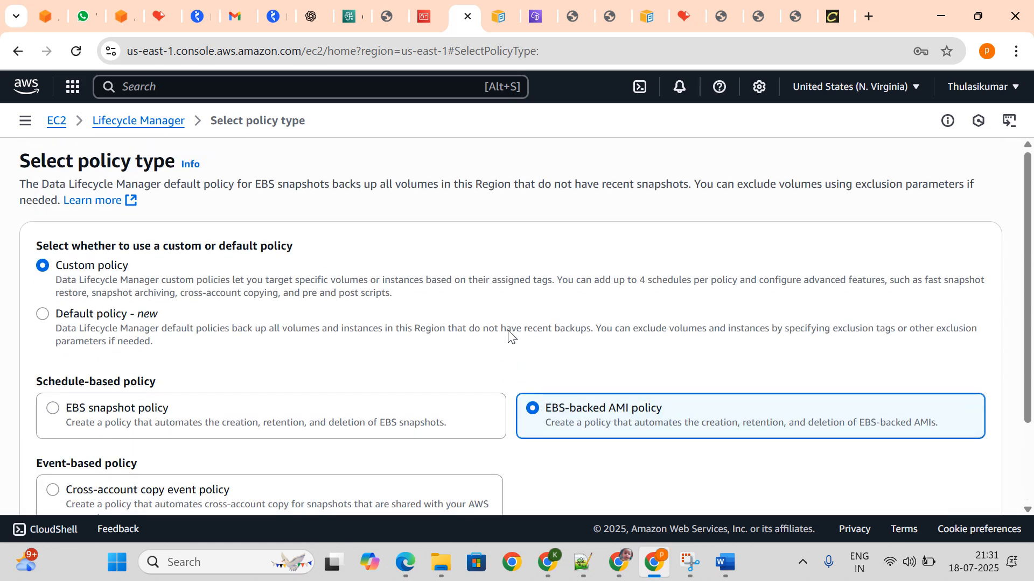
scroll(511, 336, down, 2)
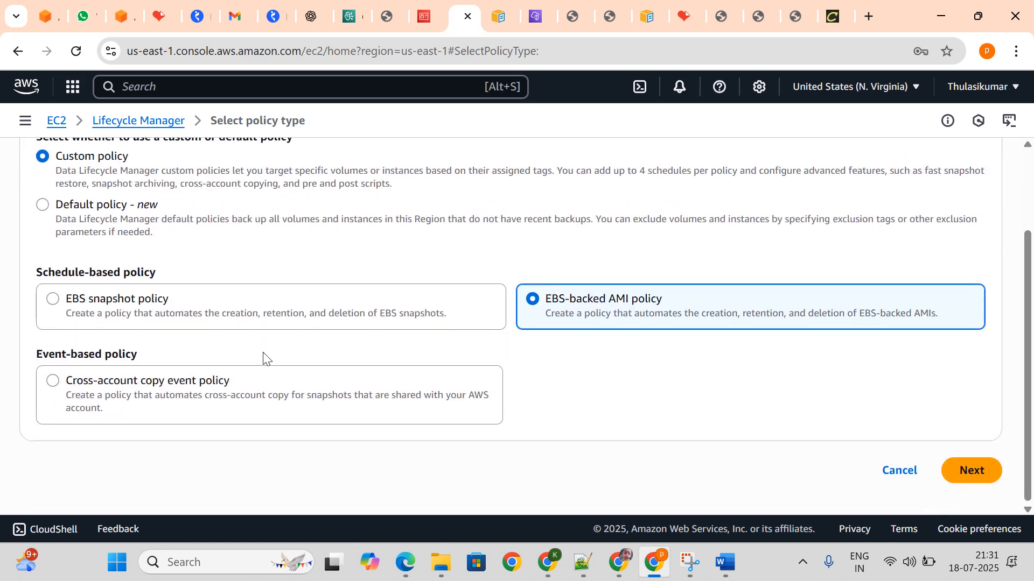
scroll(418, 370, up, 2)
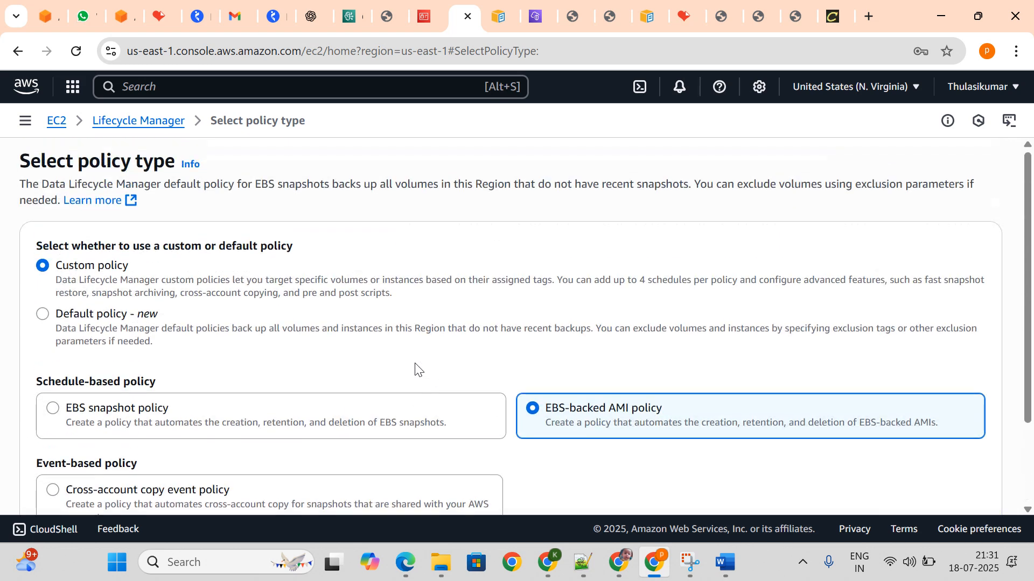
scroll(415, 369, down, 2)
click(965, 469)
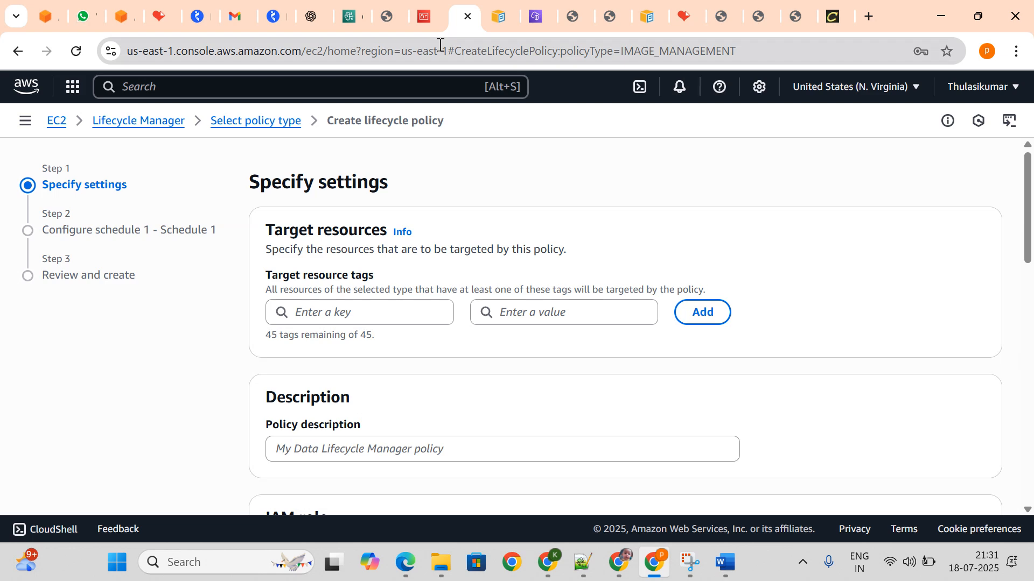
In a duplicate browser tab, open the EC2 instances list and examine the tag keys and values of the teraform instance.
right_click(458, 11)
click(540, 158)
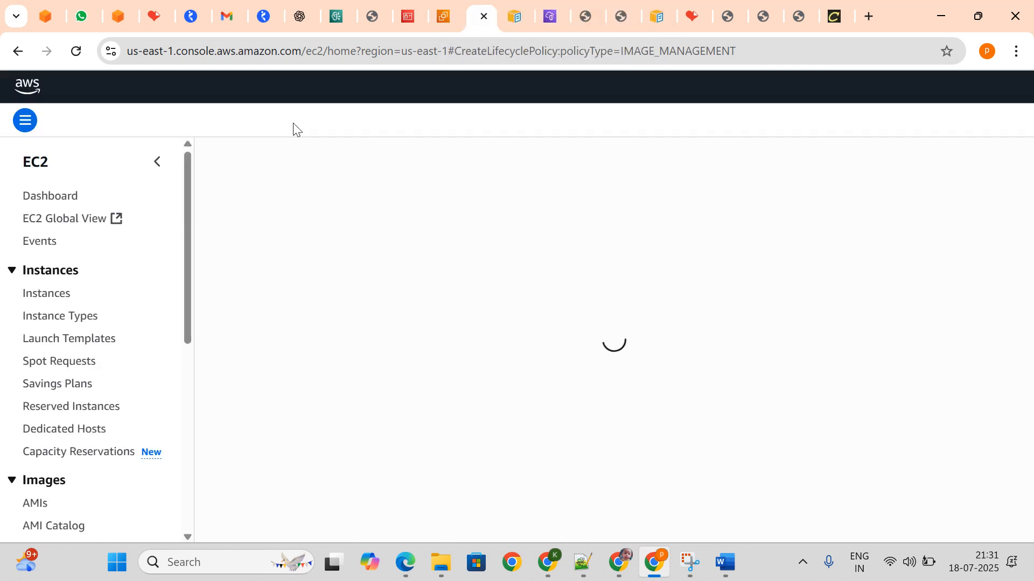
click(46, 294)
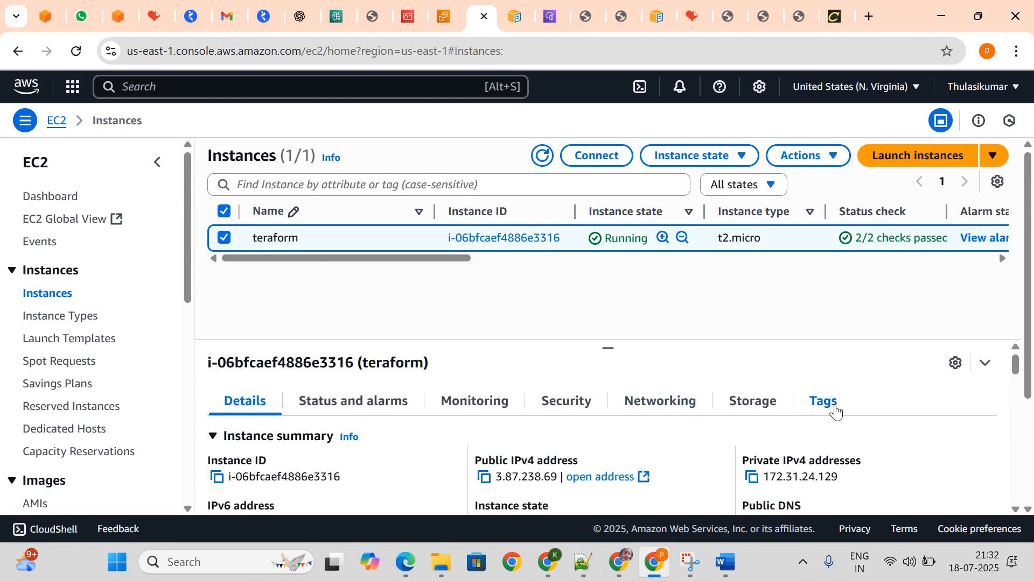
click(834, 408)
scroll(428, 418, down, 1)
scroll(427, 415, down, 1)
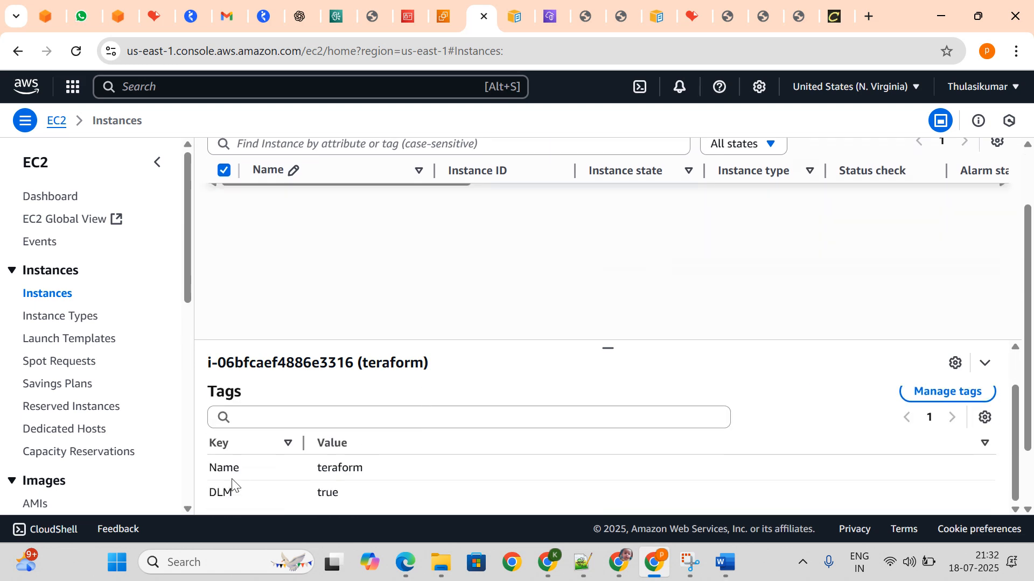
drag(205, 494, 254, 501)
click(258, 500)
double_click(286, 483)
drag(364, 495, 286, 494)
Return to the lifecycle policy form and add the target resource tag with key DLM and value true.
click(447, 24)
click(350, 314)
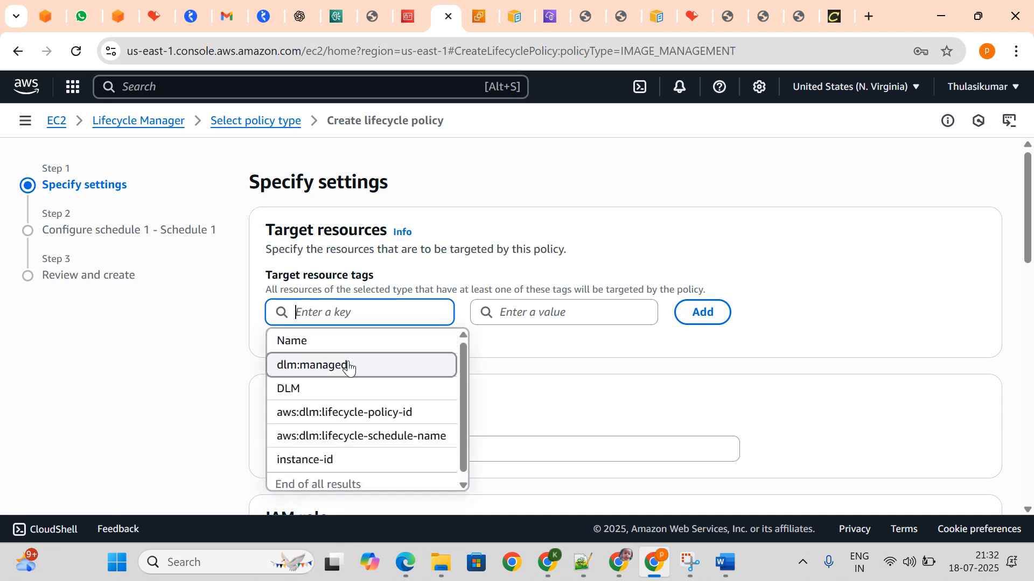
click(342, 395)
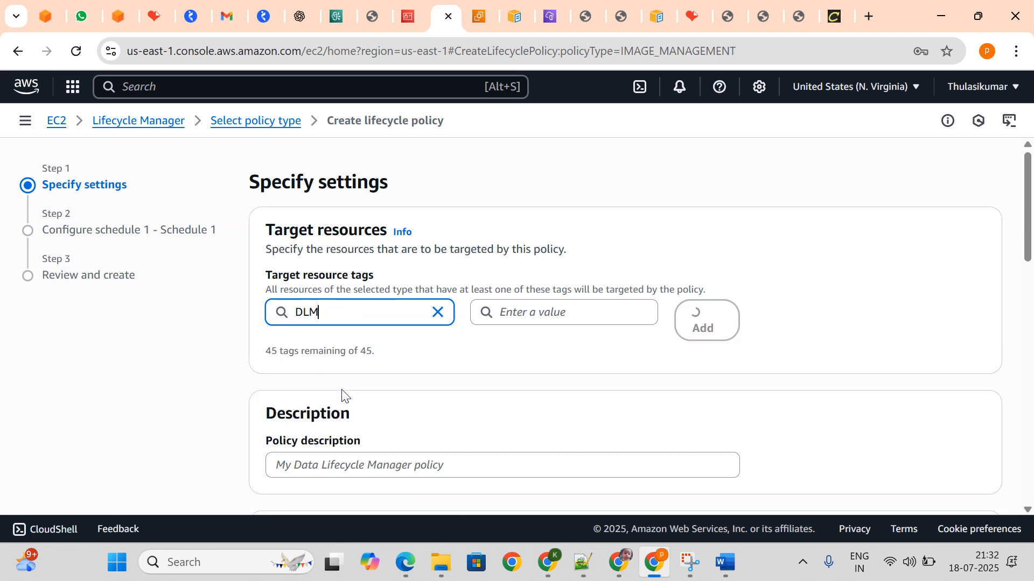
click(524, 306)
click(538, 354)
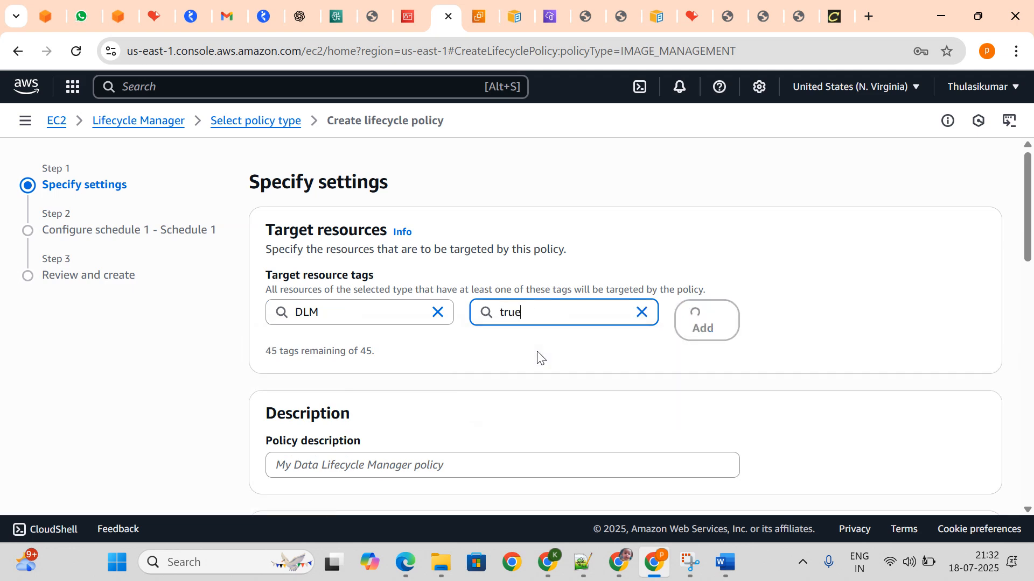
click(693, 318)
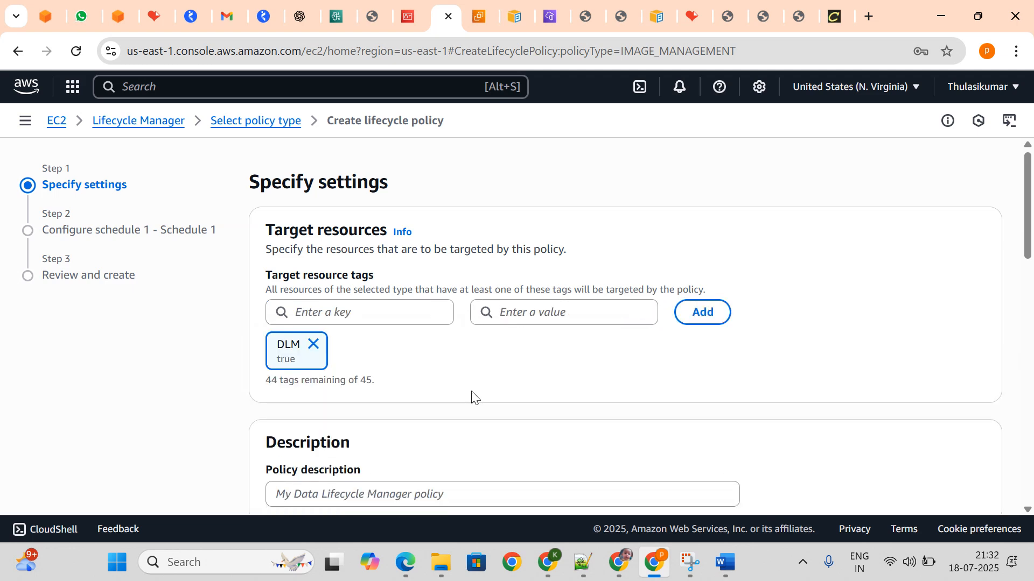
Enter "terrformserver backup" as the policy description.
scroll(473, 398, down, 1)
click(416, 334)
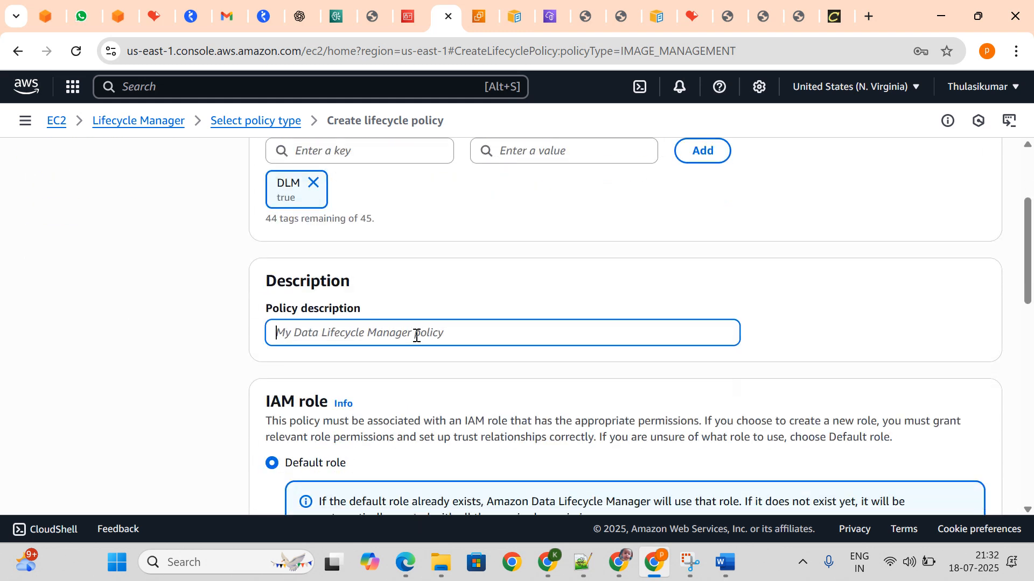
text(terr)
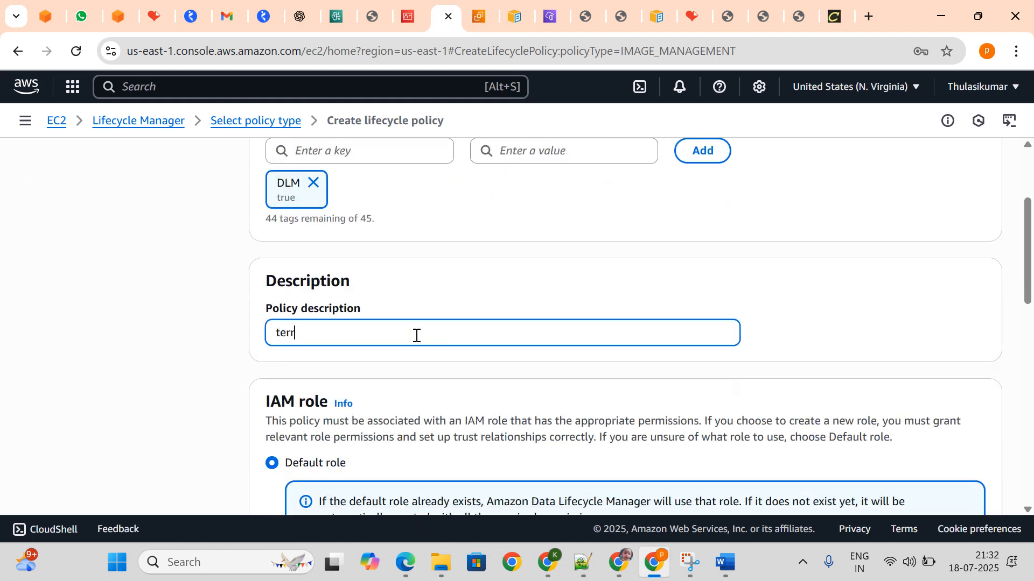
text(formserver ba)
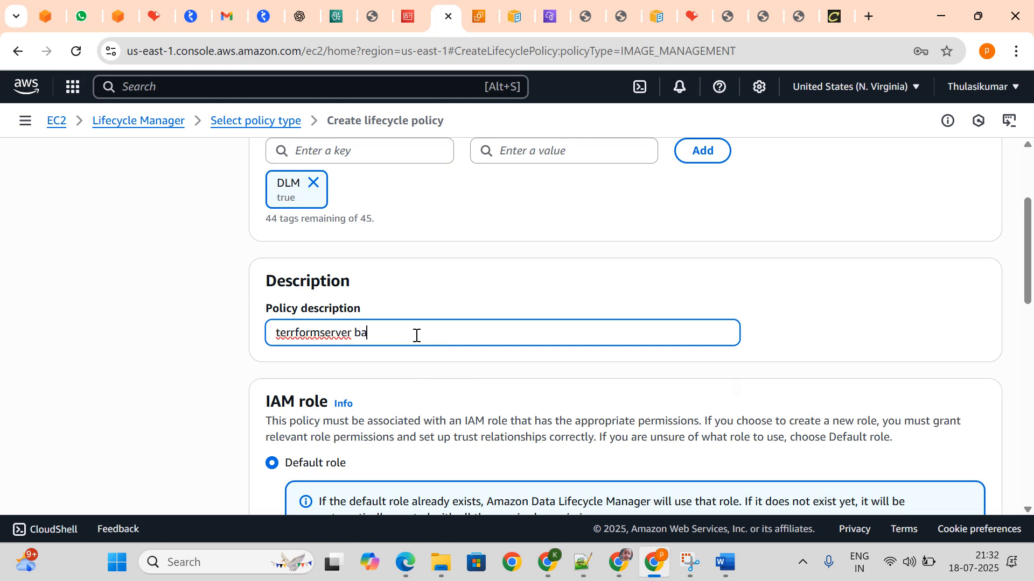
text(ckup)
Switch the IAM role option to another role, review the available roles and keep AWSDataLifecycleManagerDefaultRoleForAMIManagement selected.
scroll(413, 307, down, 1)
scroll(413, 307, down, 3)
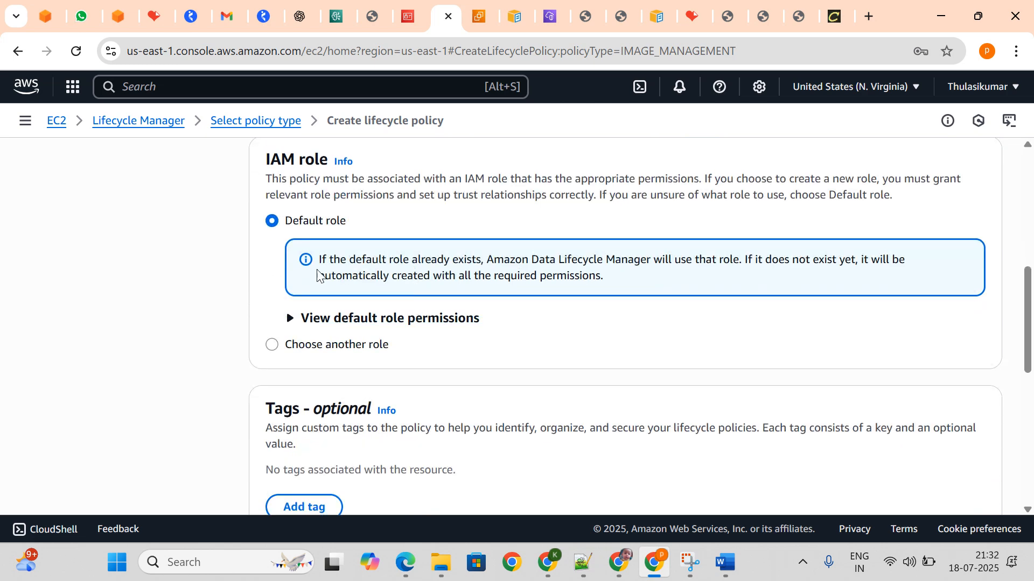
click(274, 349)
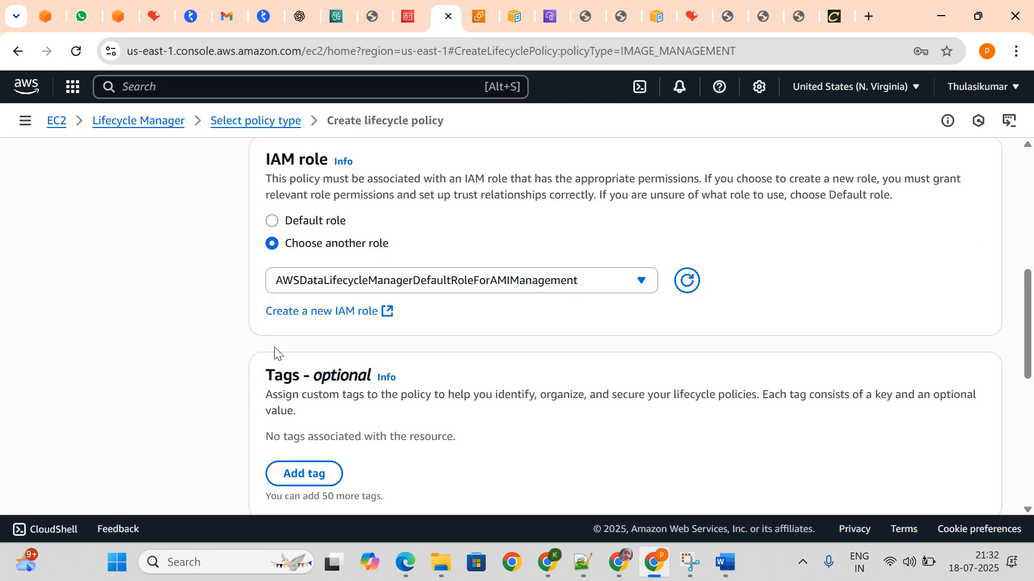
click(581, 295)
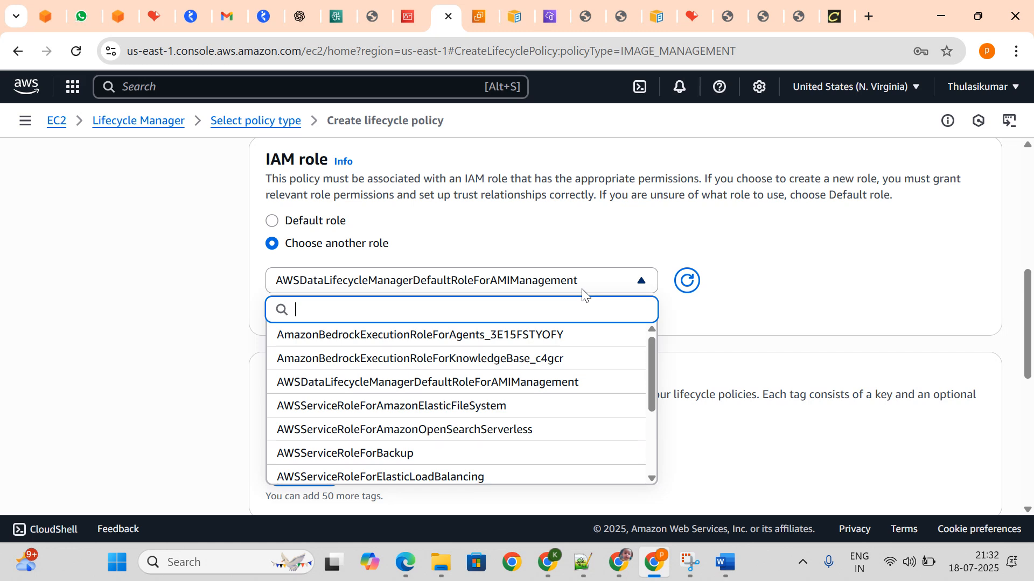
scroll(582, 295, down, 1)
scroll(577, 297, down, 2)
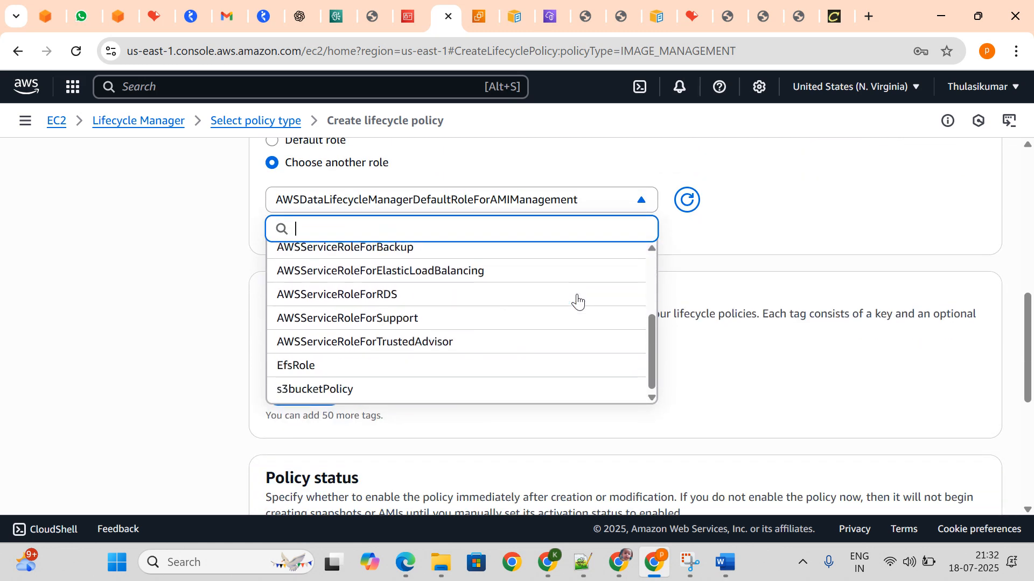
scroll(577, 302, up, 1)
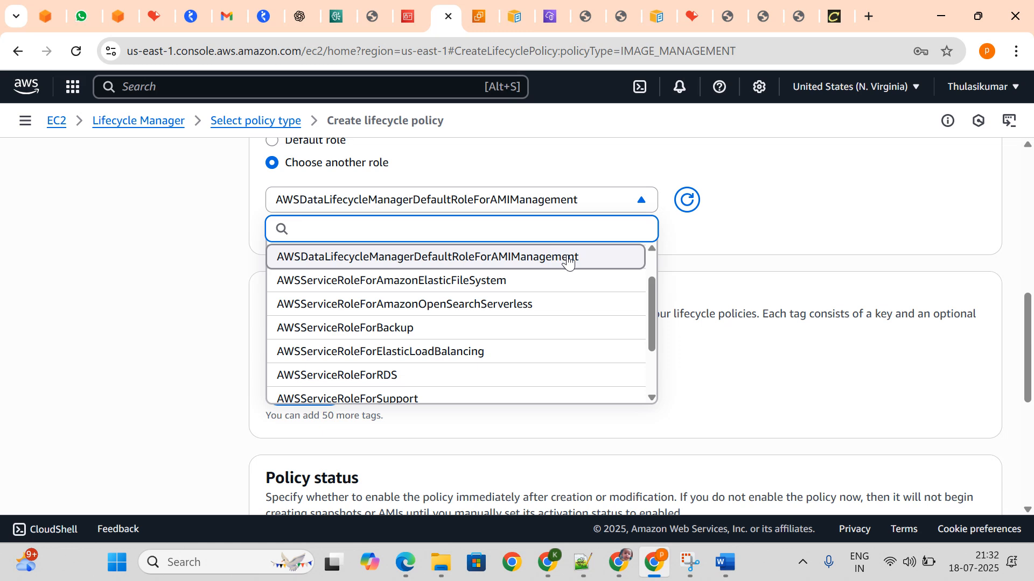
scroll(562, 304, up, 1)
scroll(563, 303, up, 1)
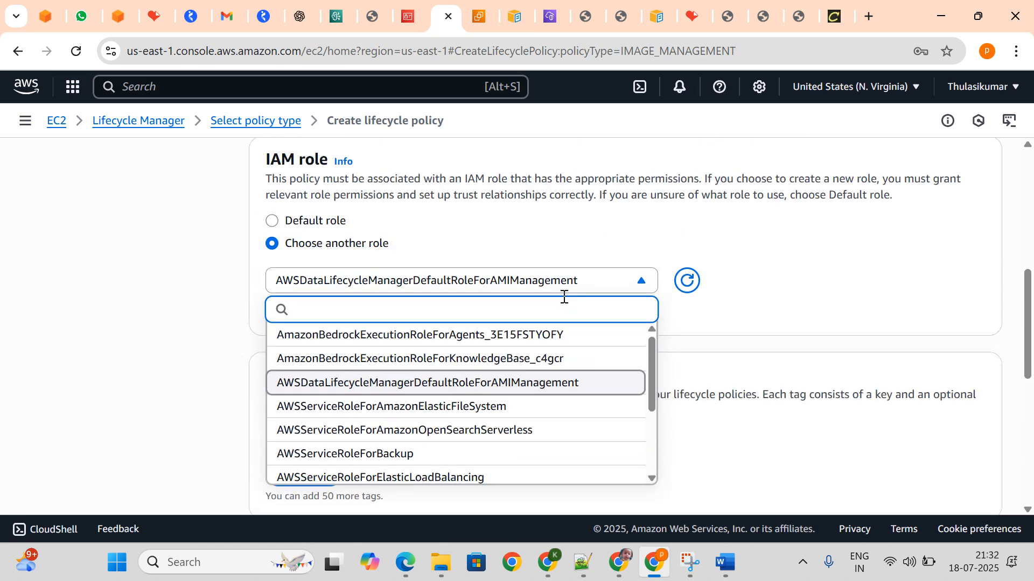
click(742, 302)
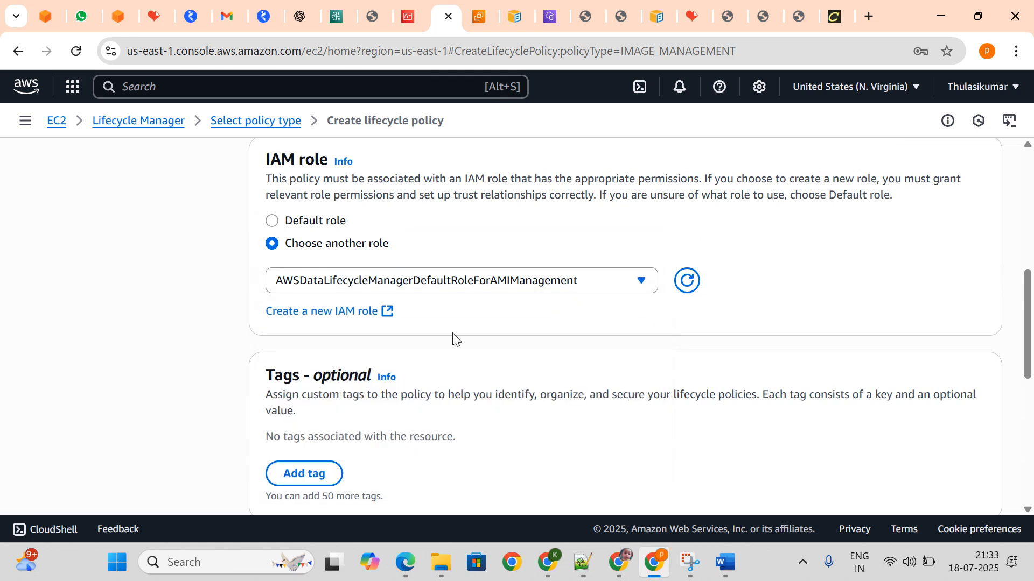
Review the policy's description, IAM role, optional tags, policy status and instance reboot settings.
scroll(453, 338, down, 2)
scroll(364, 339, up, 2)
scroll(269, 388, up, 3)
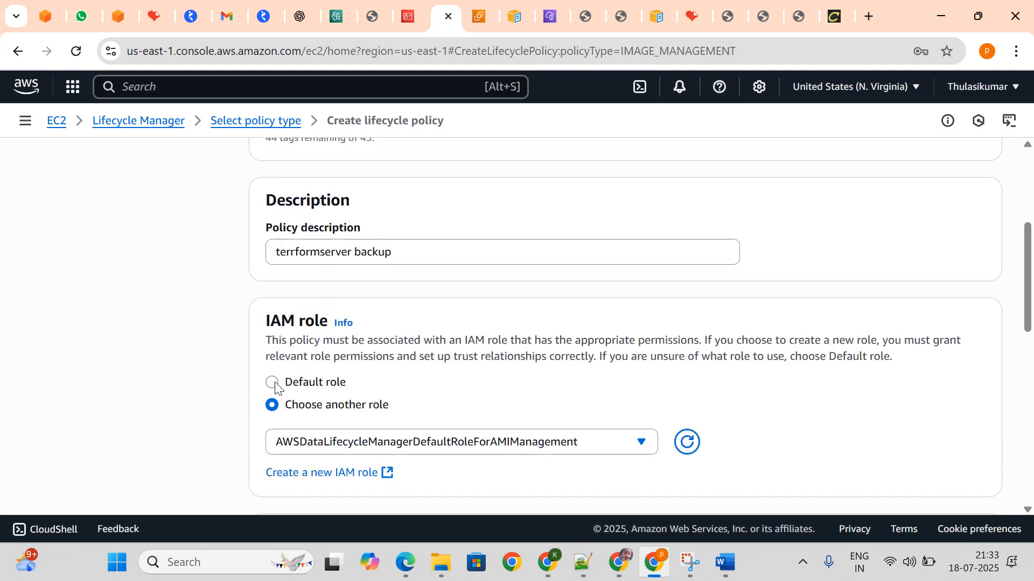
scroll(275, 376, down, 2)
scroll(635, 312, down, 3)
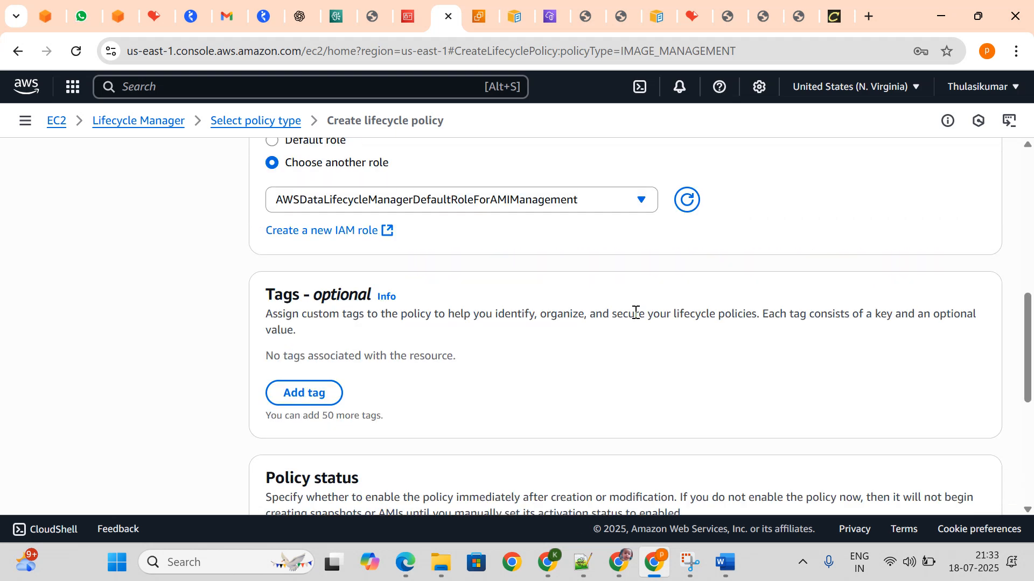
scroll(635, 312, down, 3)
scroll(557, 224, up, 1)
scroll(556, 224, down, 1)
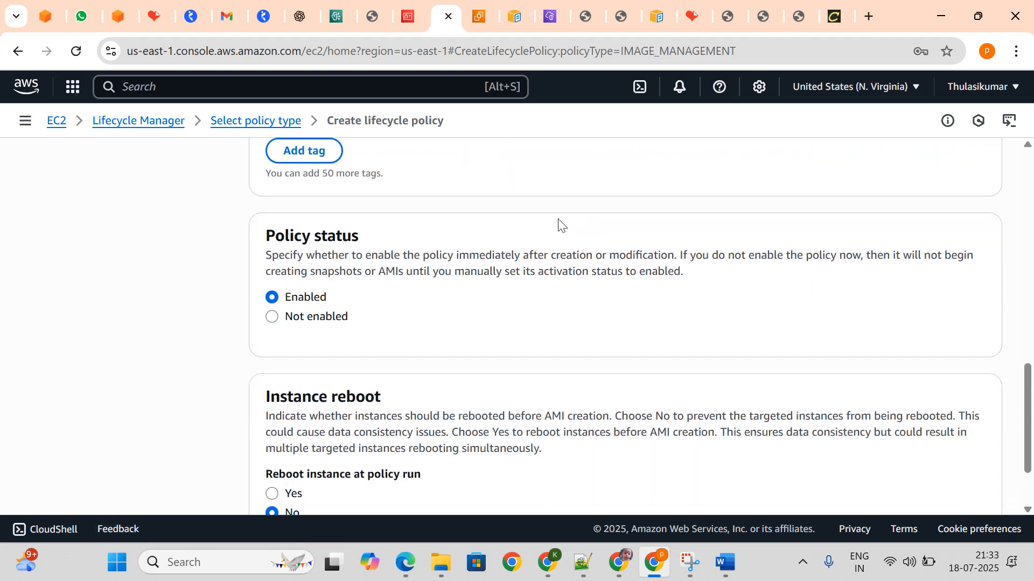
scroll(558, 224, up, 2)
scroll(350, 320, down, 3)
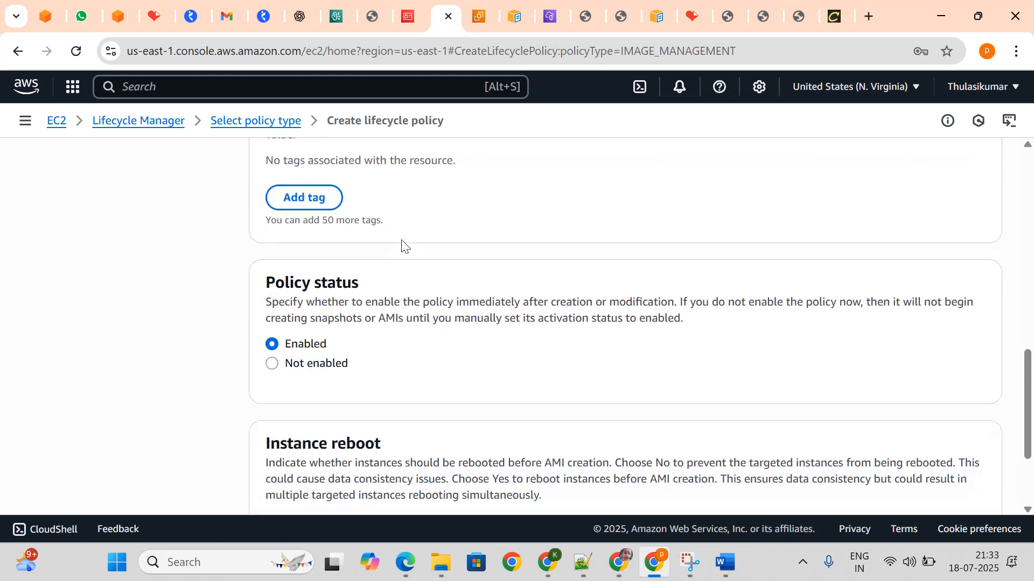
Review the policy status and instance reboot settings, keeping Enabled and No, and proceed to the schedule configuration.
drag(264, 240, 473, 242)
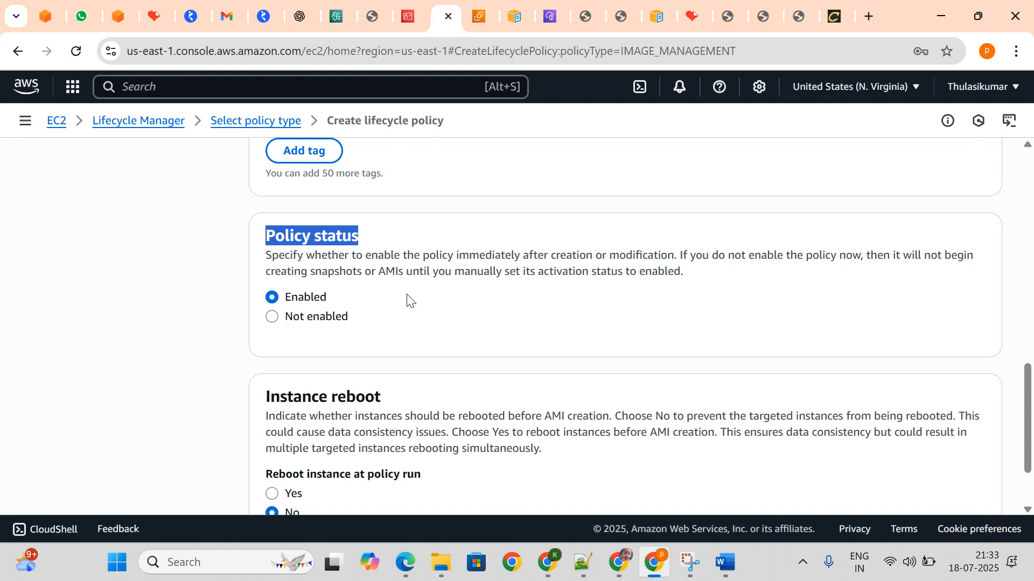
scroll(407, 300, down, 2)
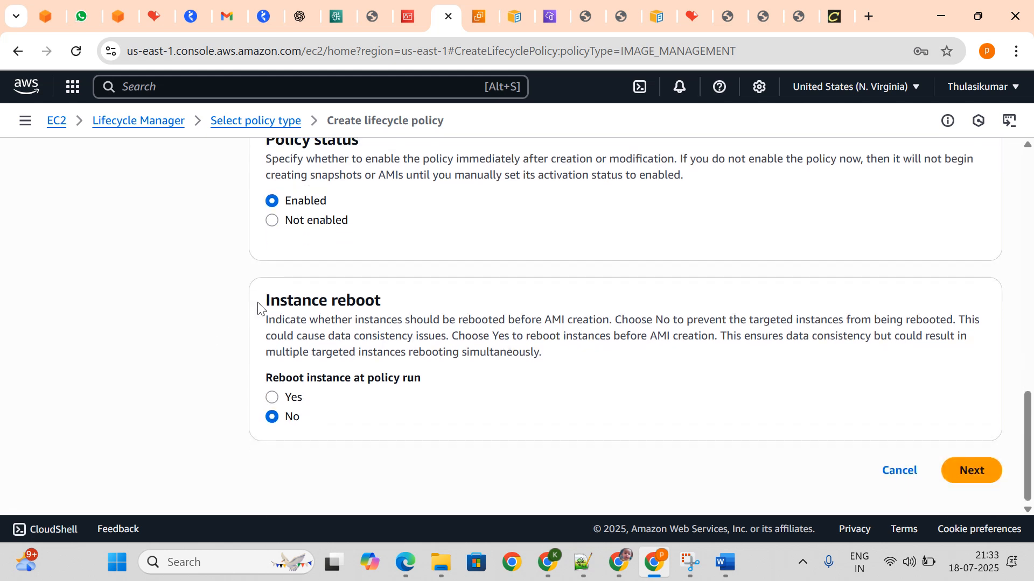
drag(258, 307, 403, 302)
click(531, 331)
click(987, 470)
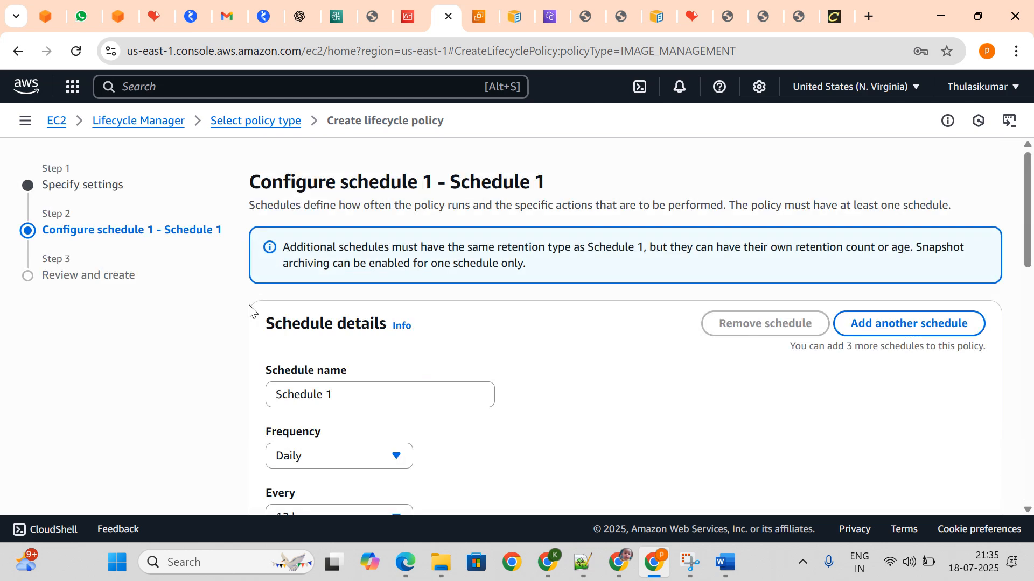
Rename the first schedule as "amibackup" in the schedule details.
scroll(497, 380, down, 3)
scroll(497, 380, up, 3)
scroll(496, 380, down, 3)
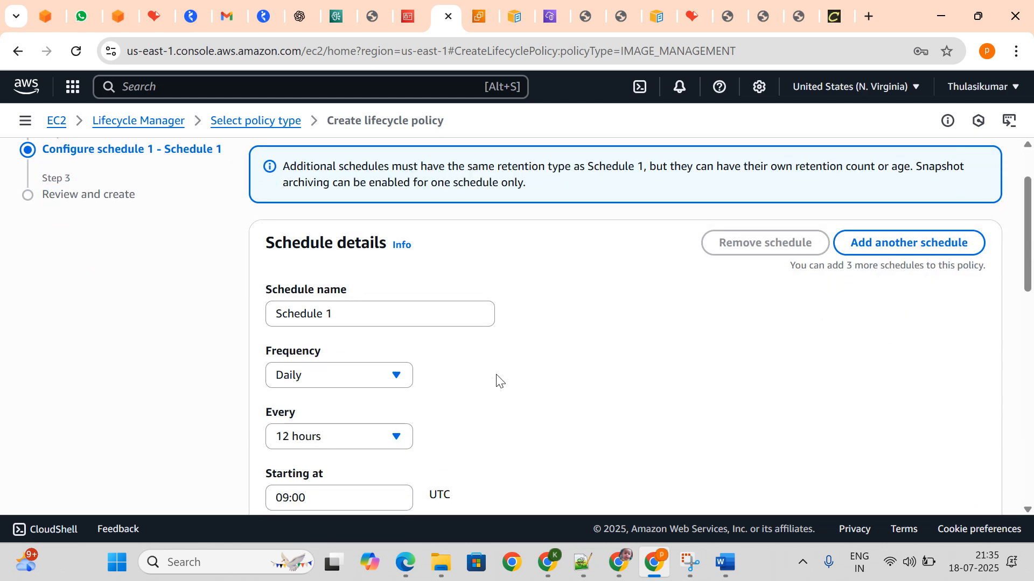
click(350, 241)
drag(350, 241, 238, 231)
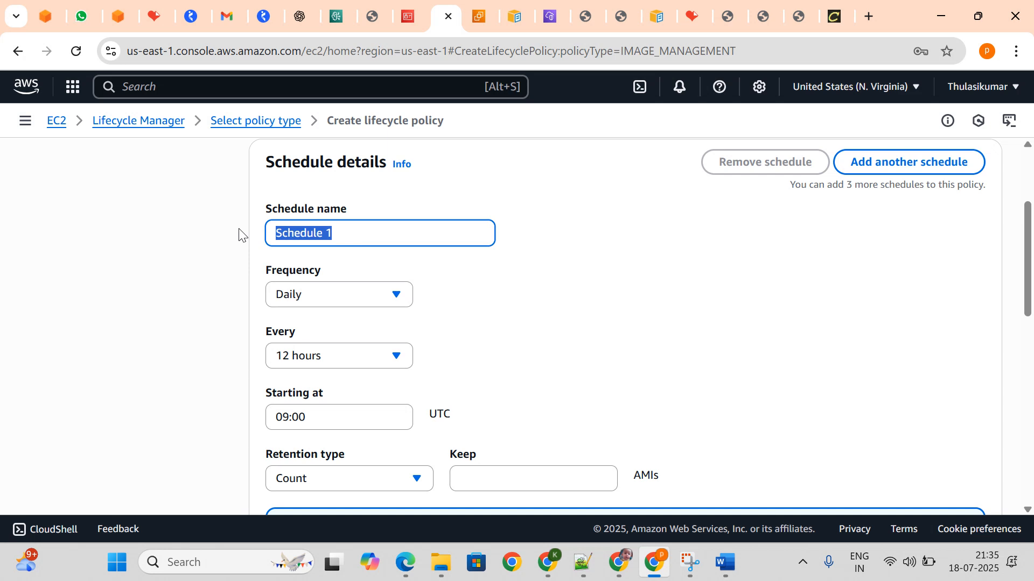
text(amiba)
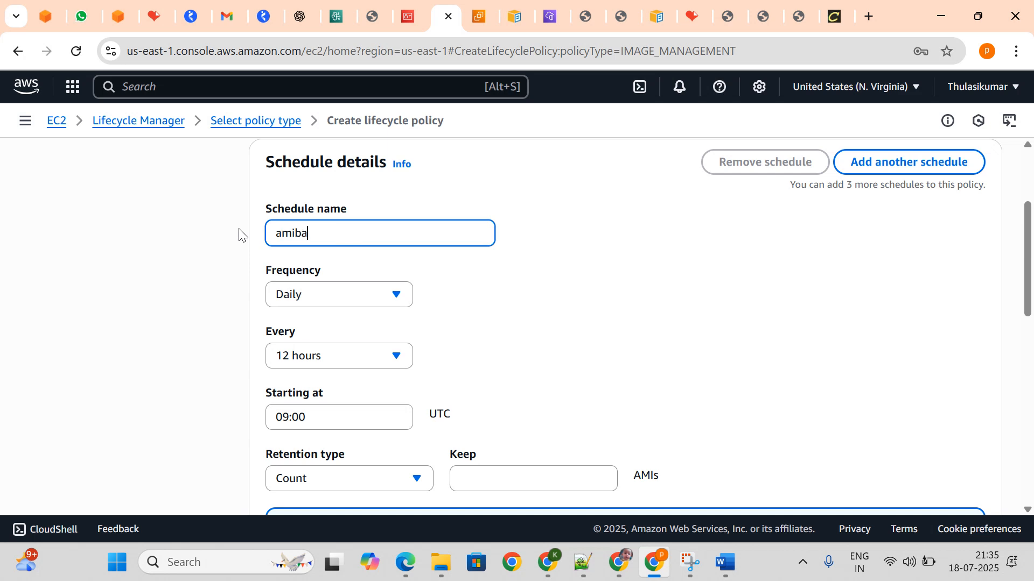
text(ckup)
Review the schedule's available frequency options and keep Daily selected.
scroll(311, 243, up, 2)
scroll(312, 242, down, 2)
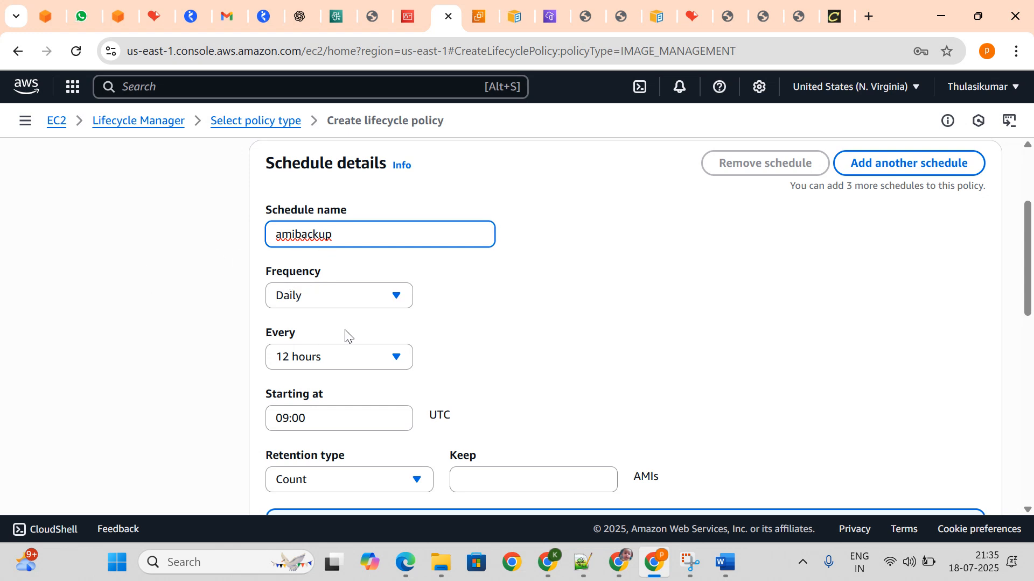
scroll(345, 335, up, 2)
scroll(345, 336, down, 3)
scroll(345, 335, up, 3)
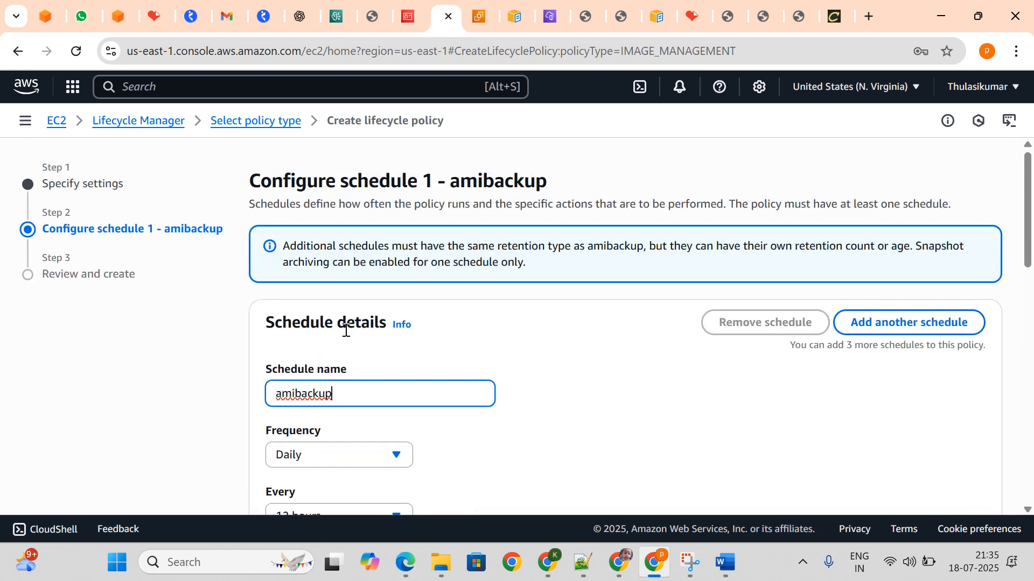
scroll(345, 330, down, 2)
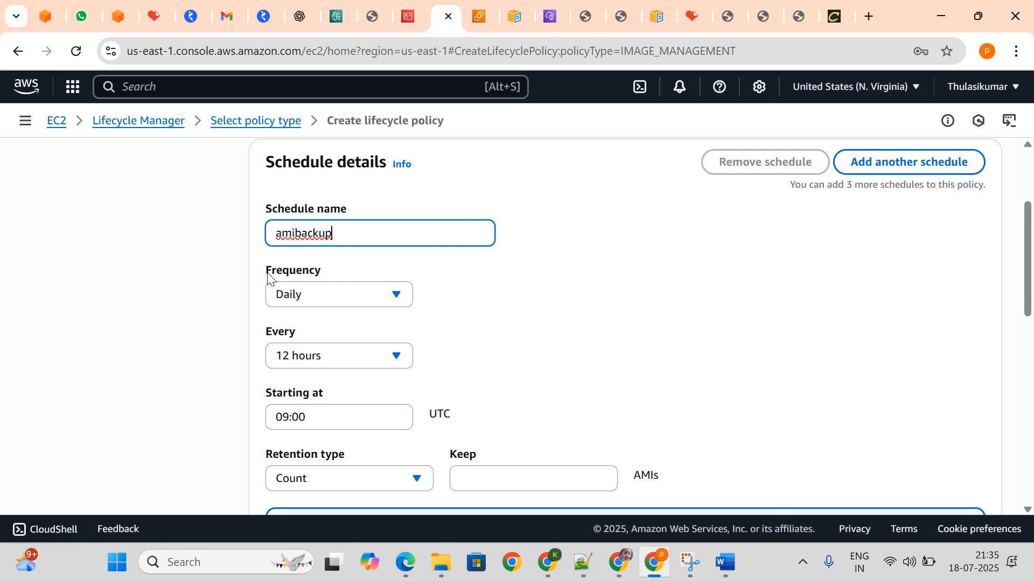
click(348, 275)
click(380, 307)
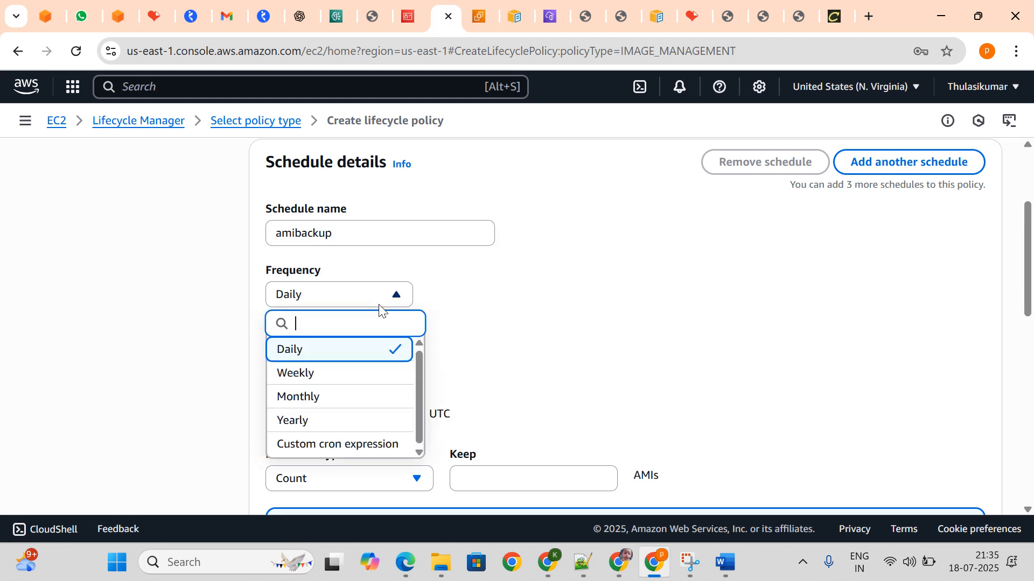
scroll(332, 425, down, 1)
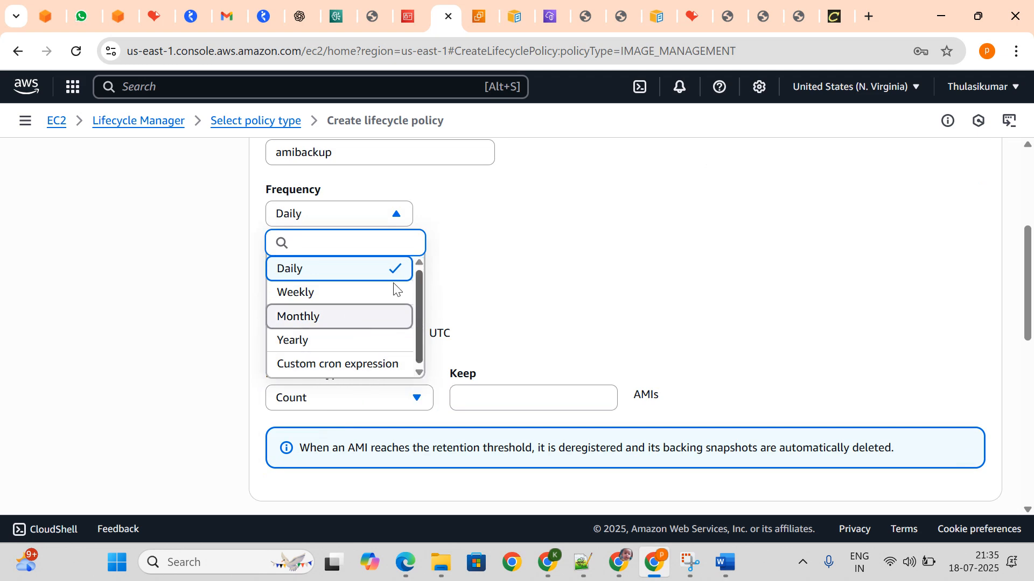
click(359, 278)
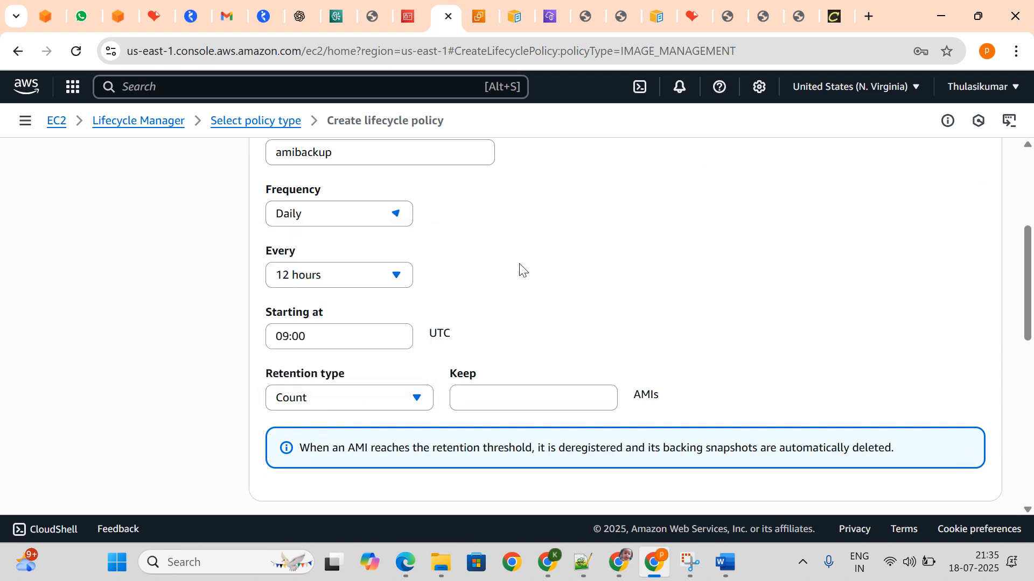
Examine the interval choices and the start time of the daily schedule, leaving 12 hours and 09:00 UTC in place.
click(353, 275)
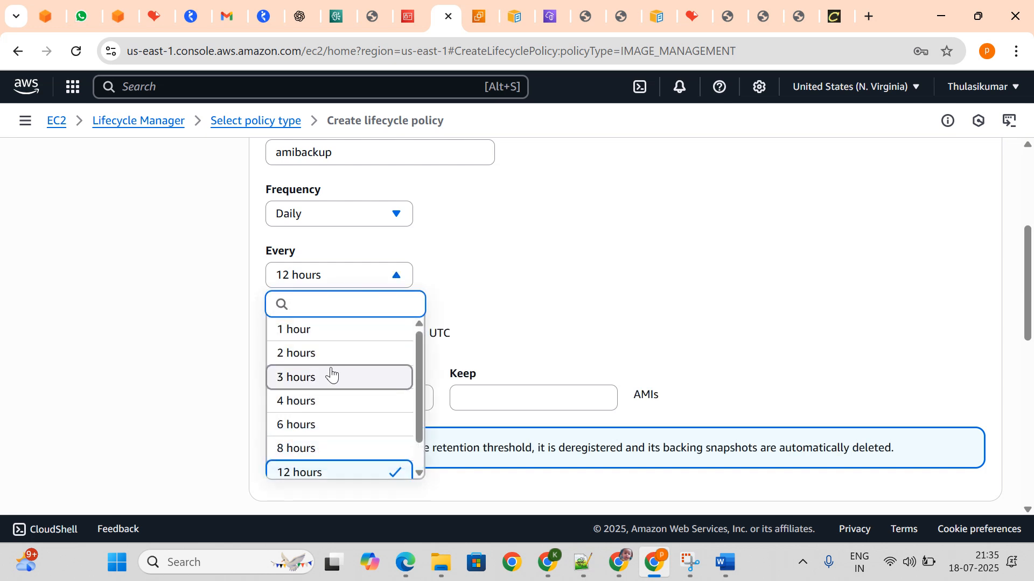
scroll(332, 375, down, 1)
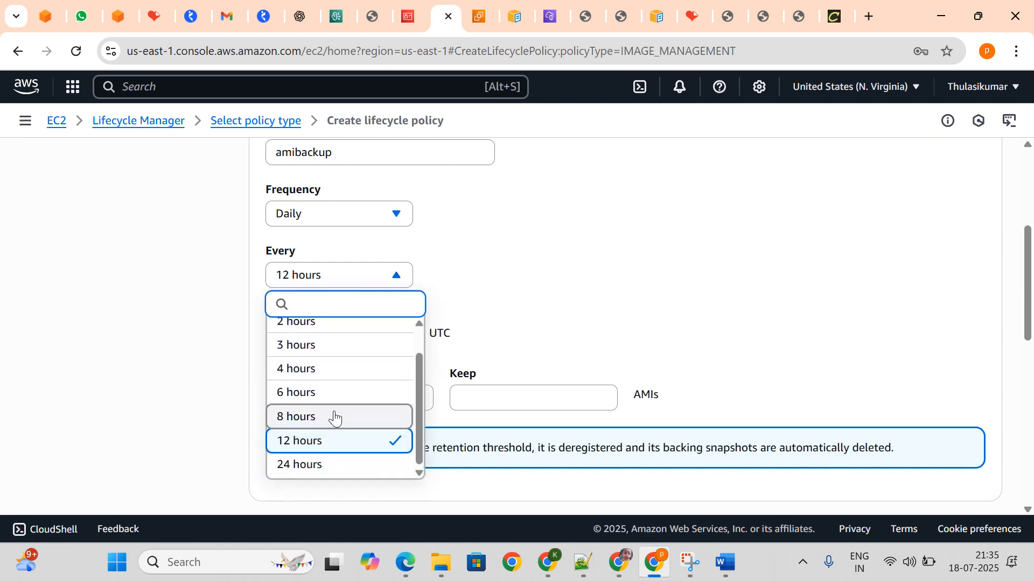
scroll(334, 418, up, 1)
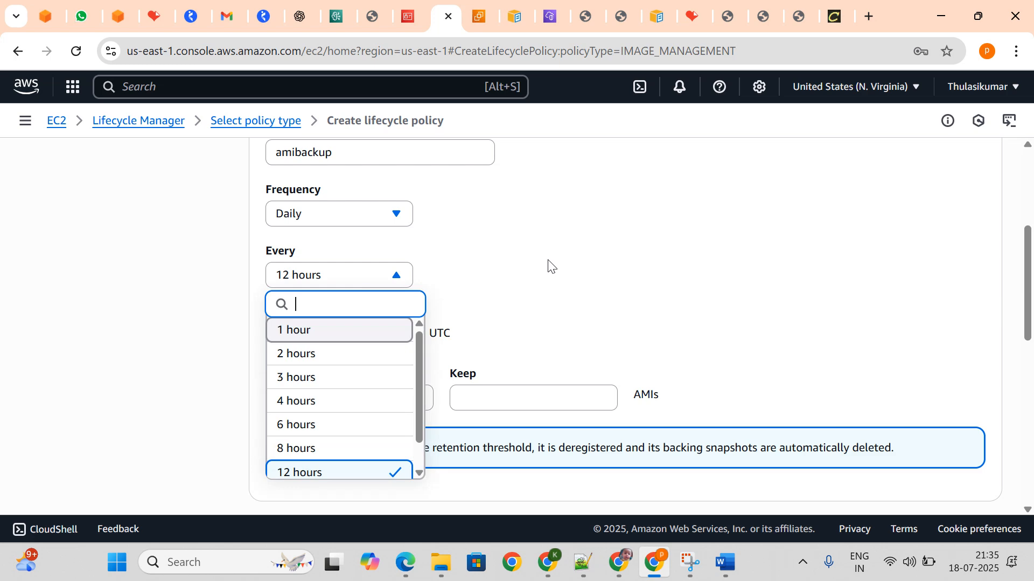
click(503, 270)
scroll(302, 272, up, 1)
scroll(299, 273, down, 2)
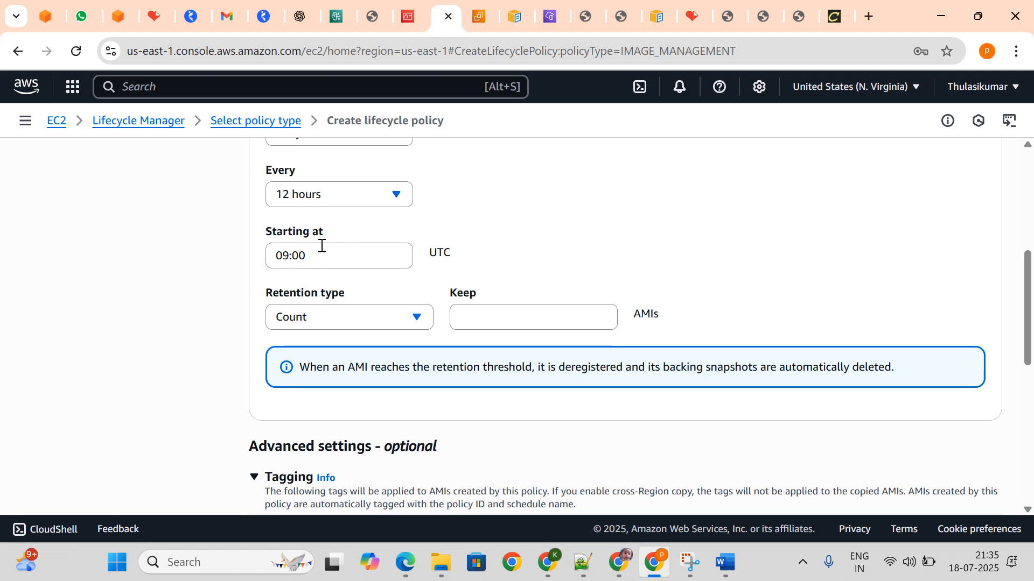
click(331, 266)
drag(330, 265, 255, 259)
Switch the retention type to Age to compare its expiry settings, and set it back to Count.
click(412, 325)
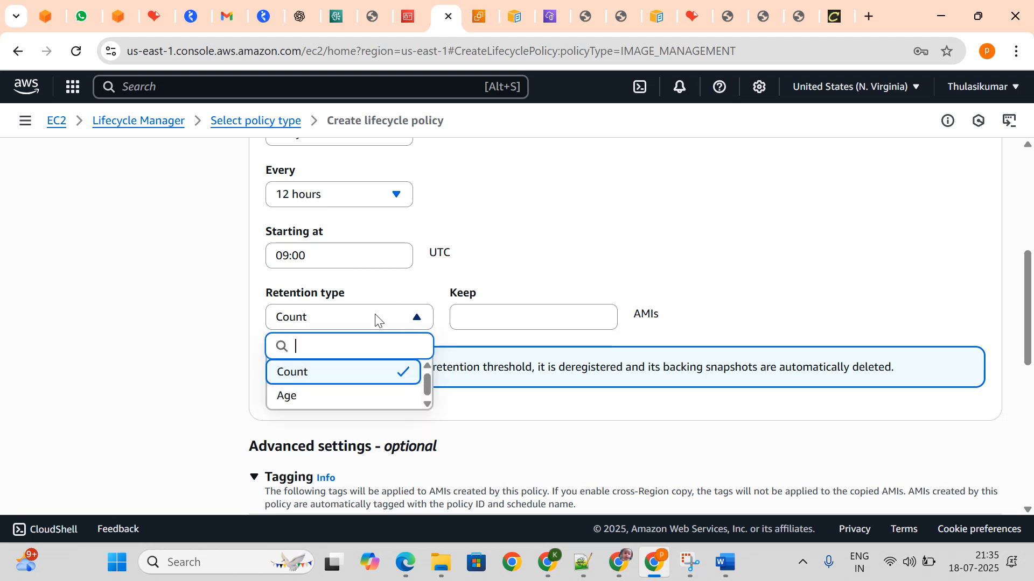
click(320, 397)
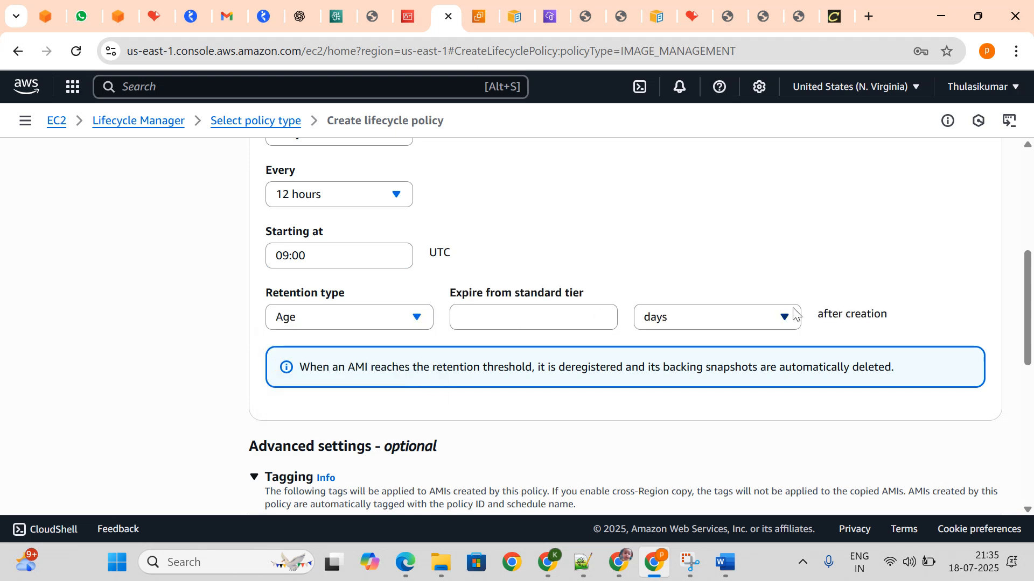
click(425, 319)
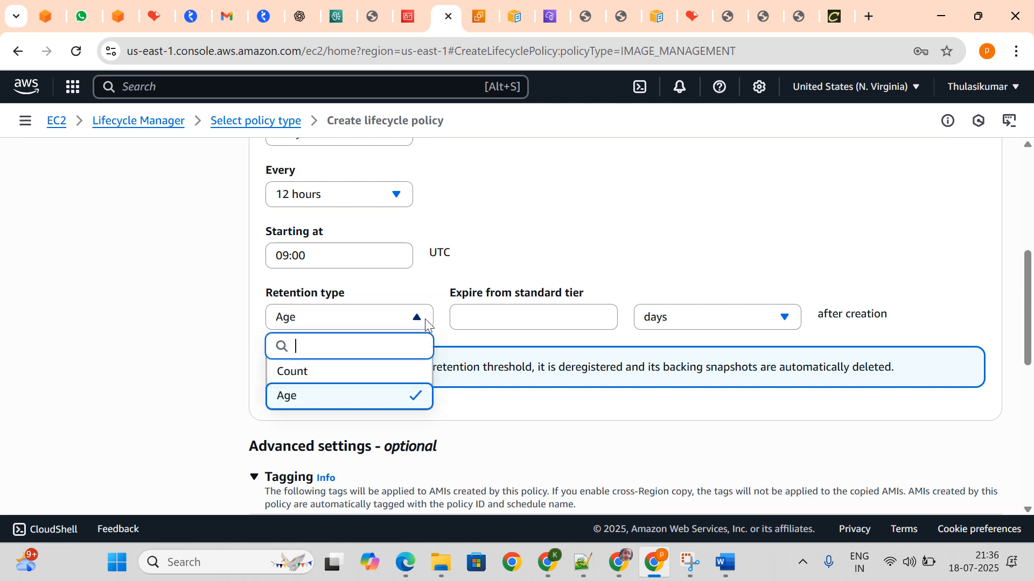
click(320, 376)
click(532, 322)
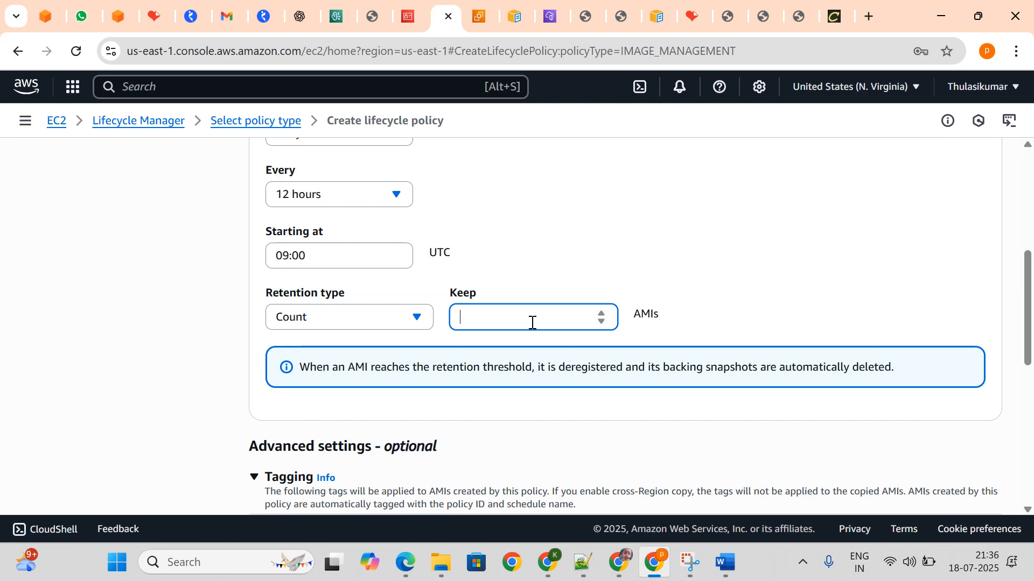
scroll(532, 323, down, 4)
scroll(532, 323, up, 7)
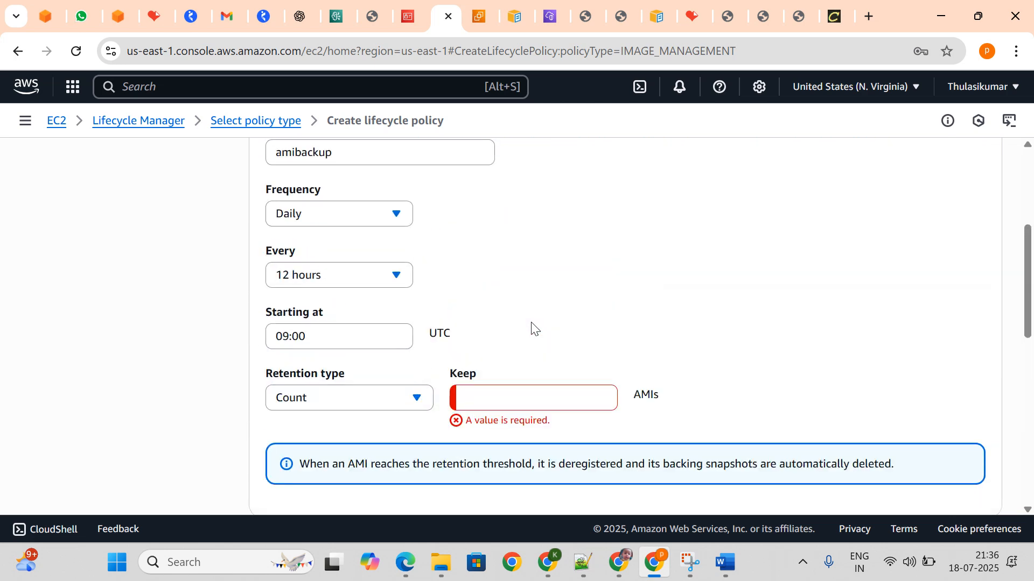
Set the schedule frequency to a custom cron expression and activate the expression field for entry.
click(355, 307)
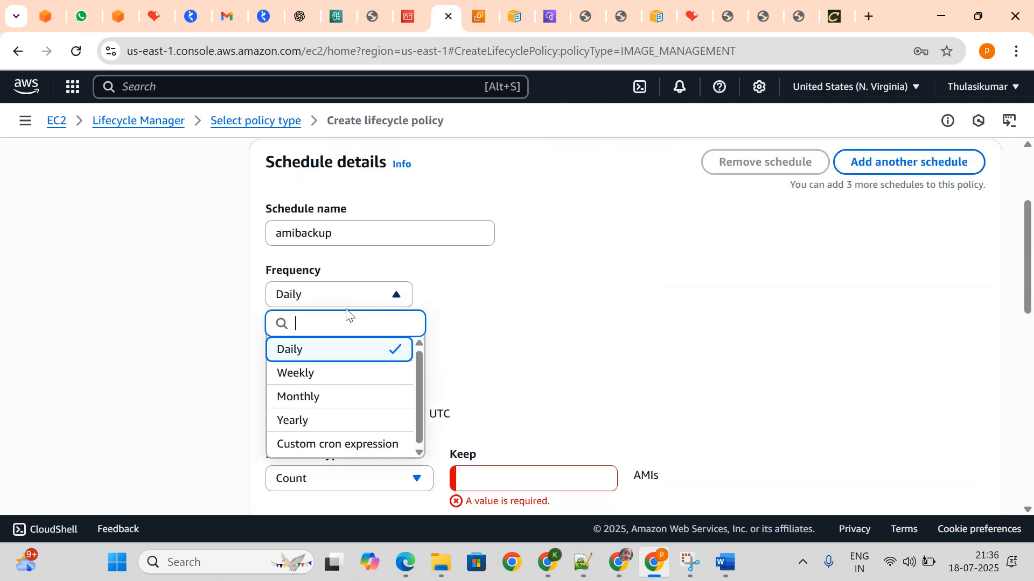
click(330, 445)
click(366, 371)
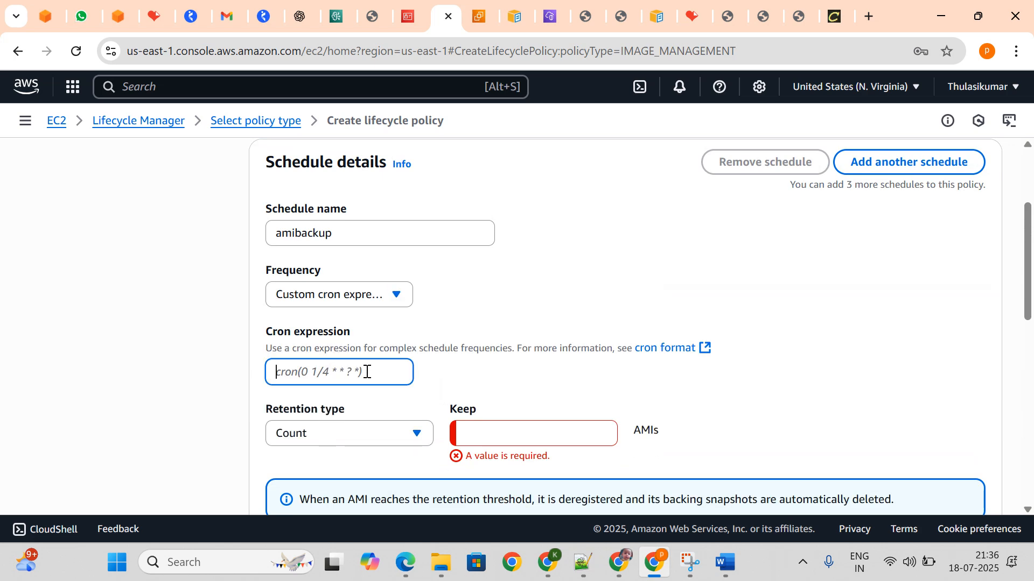
Copy the 08:00 PM entry's cron(30 14 * * ? *) from the Word backup guide into the AWS schedule's cron expression.
click(719, 557)
scroll(606, 267, up, 15)
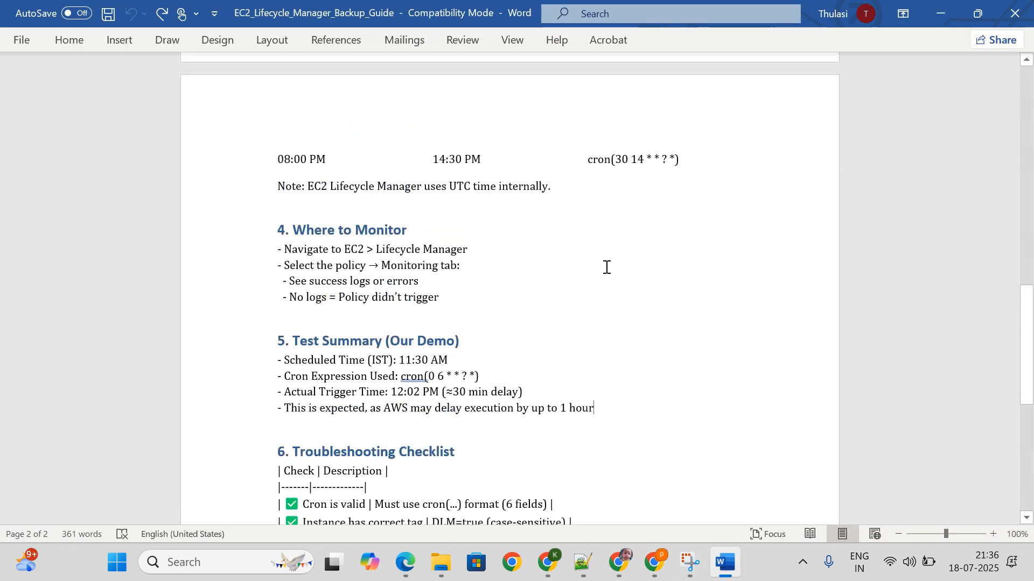
scroll(704, 317, up, 1)
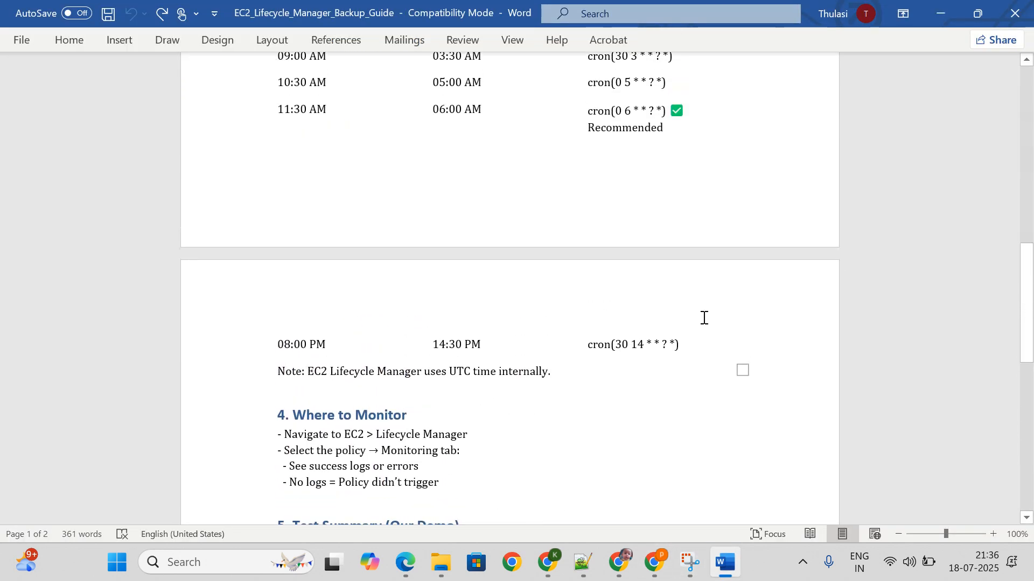
click(302, 365)
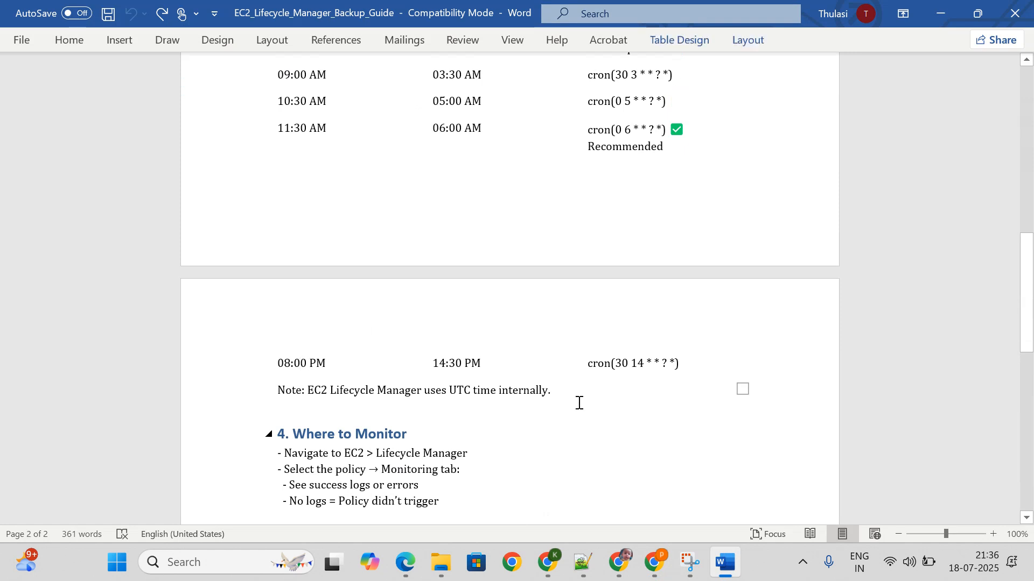
click(583, 364)
click(648, 380)
drag(676, 363, 588, 362)
key(ctrl+c)
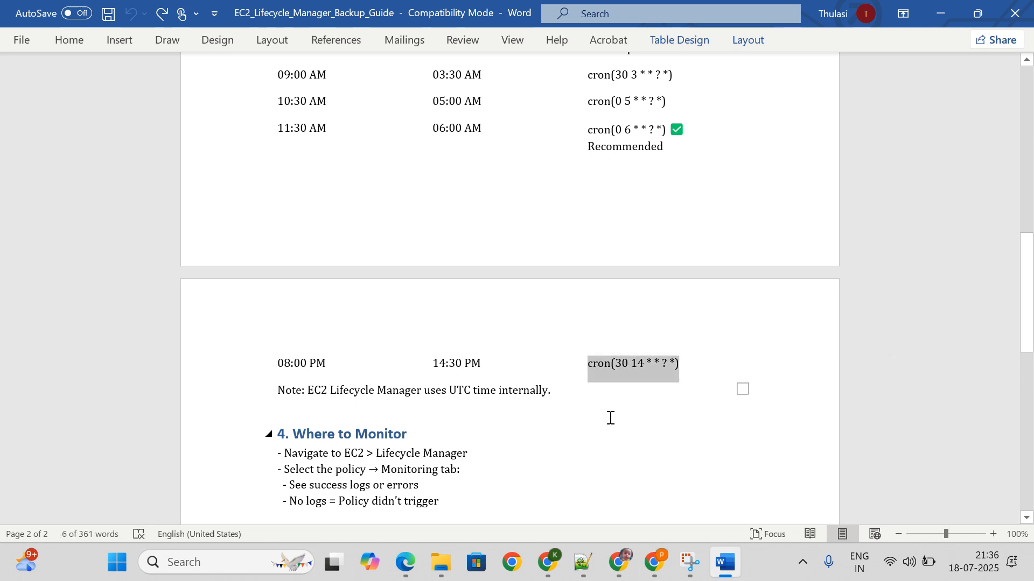
key(alt+Tab)
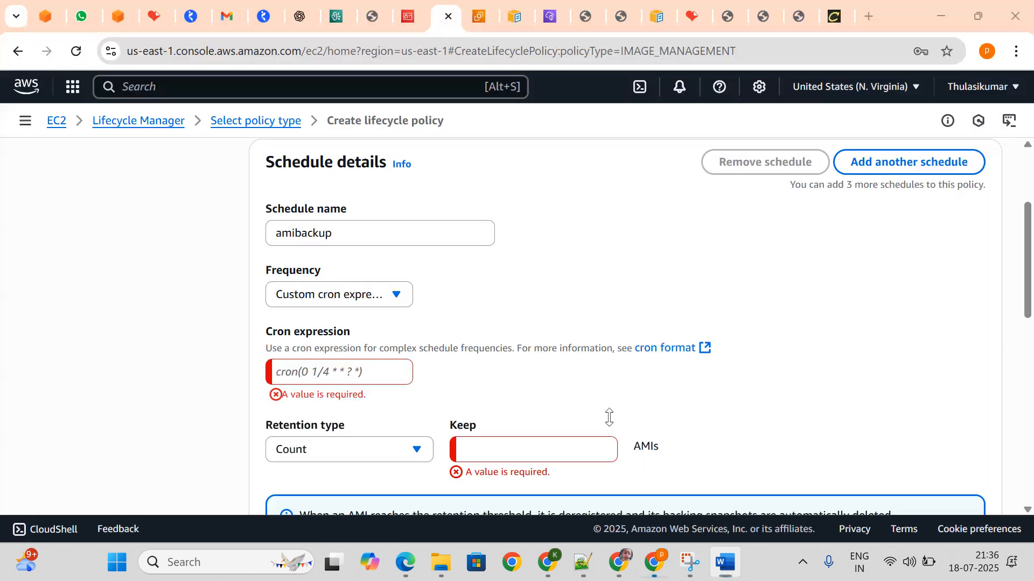
key(ctrl+v)
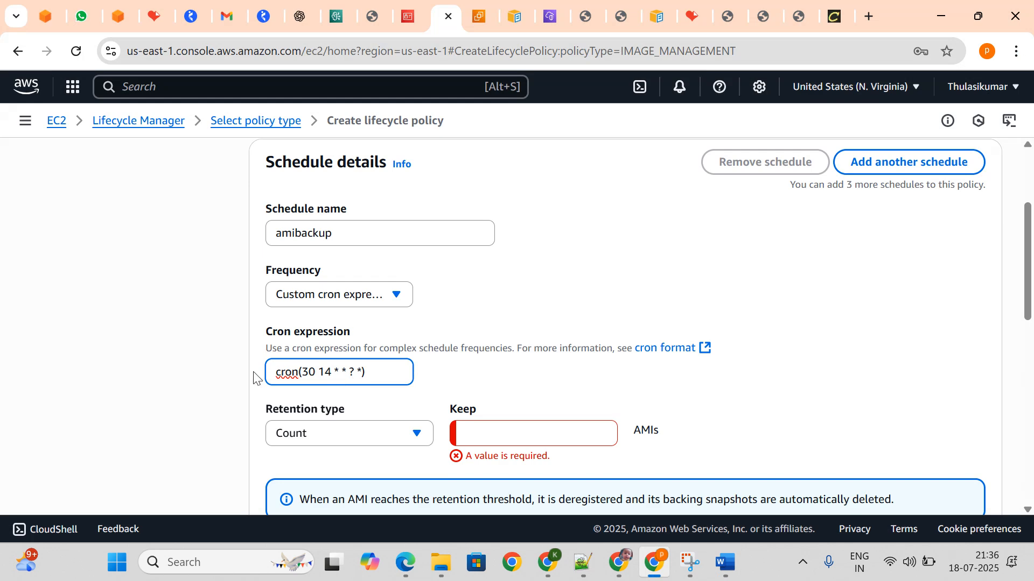
Edit the schedule's cron expression to cron(40 15 * * ? *).
click(332, 375)
key(BackSpace)
text(5)
key(Left)
key(Left)
key(BackSpace)
key(BackSpace)
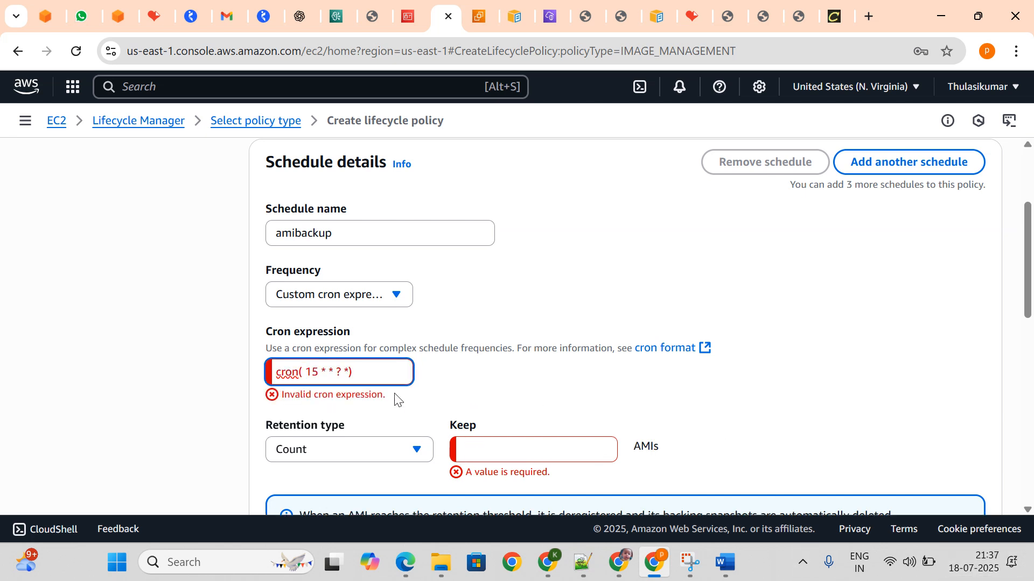
text(40)
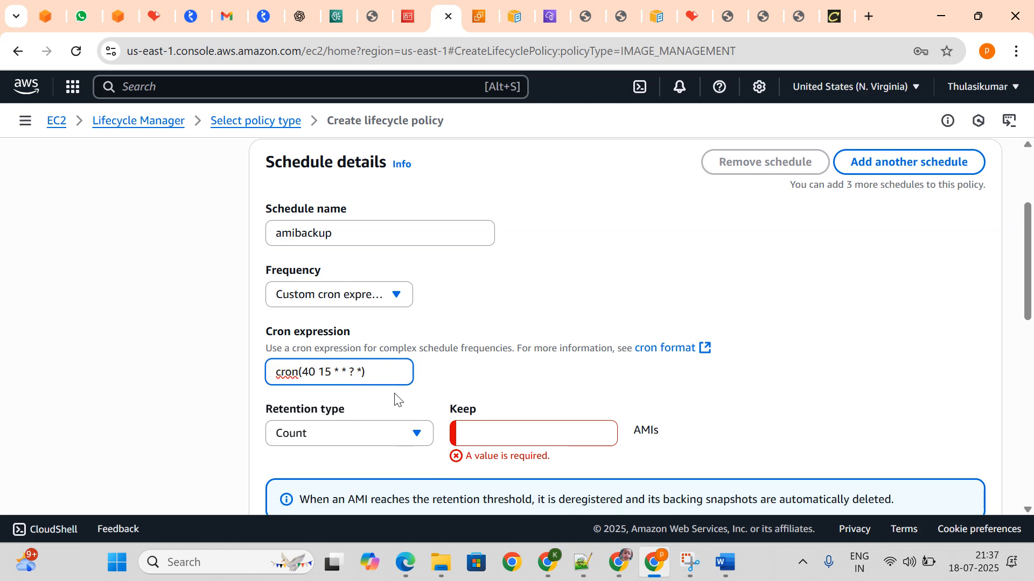
Set the count-based retention to keep 3 AMIs.
scroll(403, 391, down, 1)
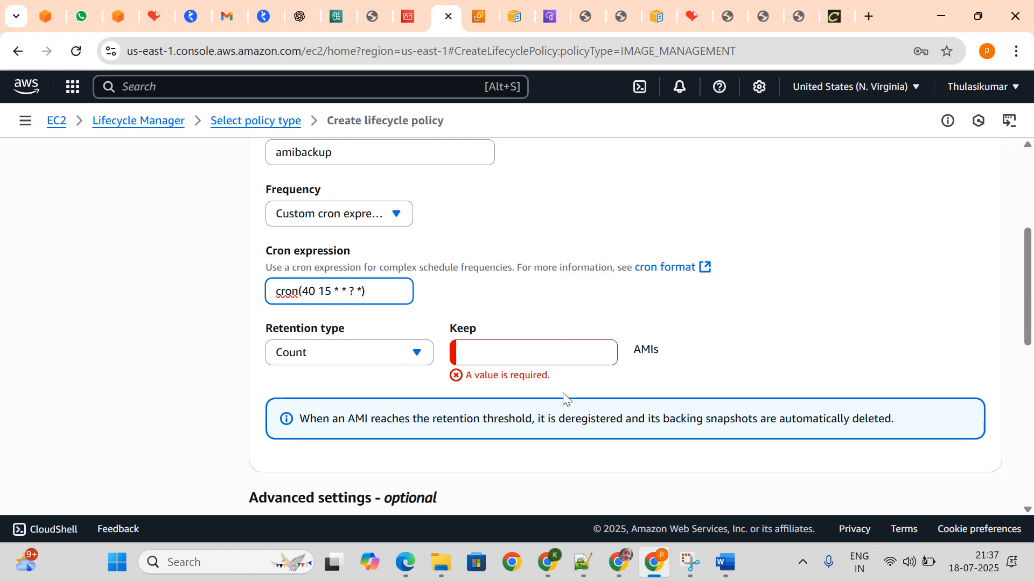
click(540, 357)
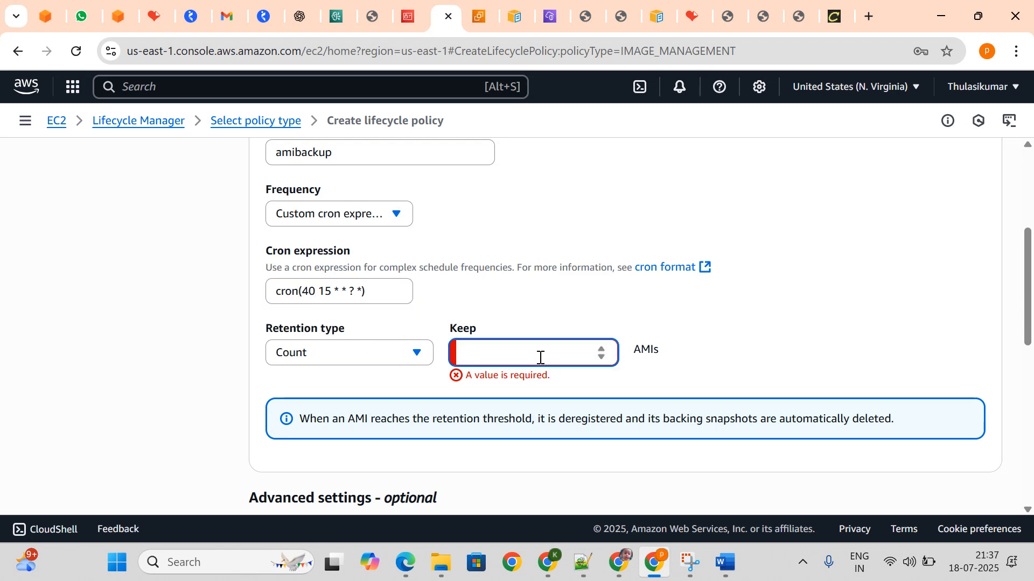
text(3)
scroll(540, 358, down, 2)
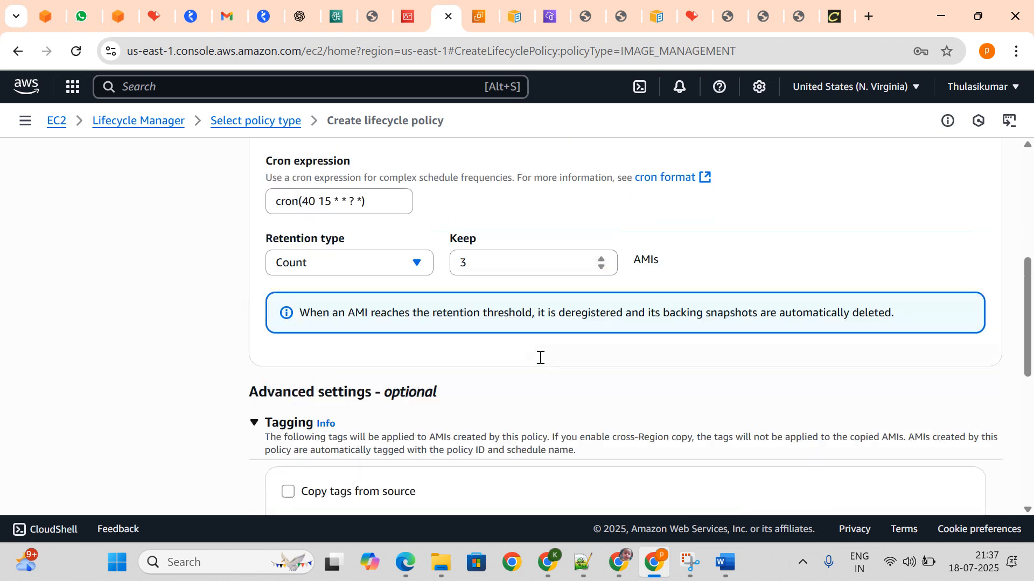
scroll(540, 358, up, 2)
click(651, 319)
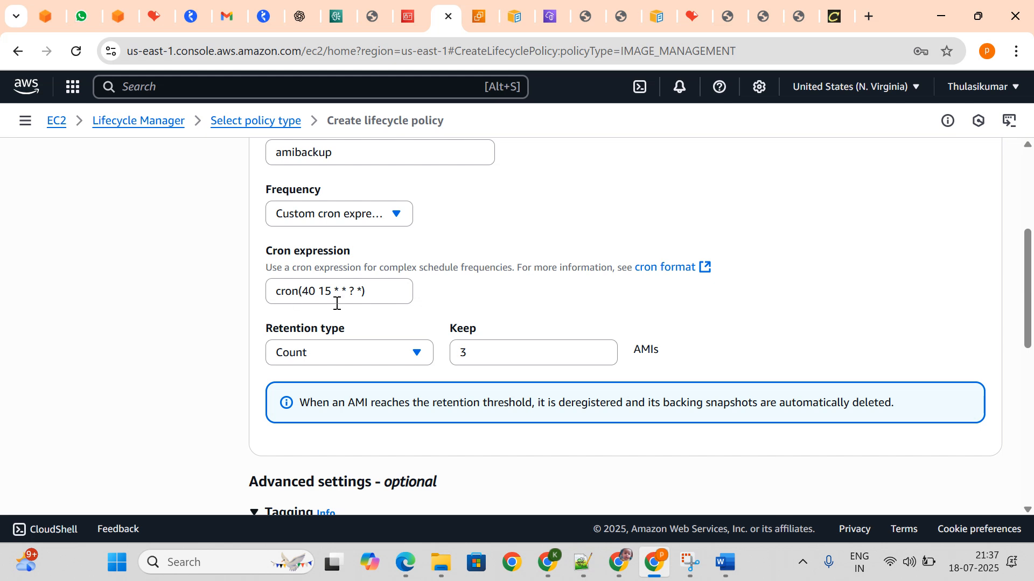
Enable copying tags from the source instance to the schedule's AMIs and proceed to the policy review.
drag(367, 292, 286, 291)
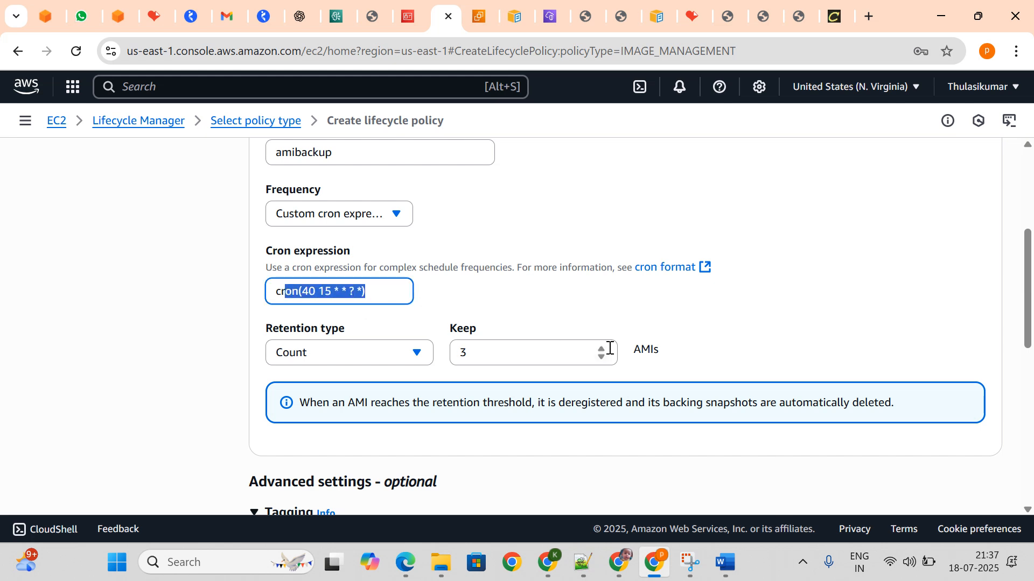
click(512, 302)
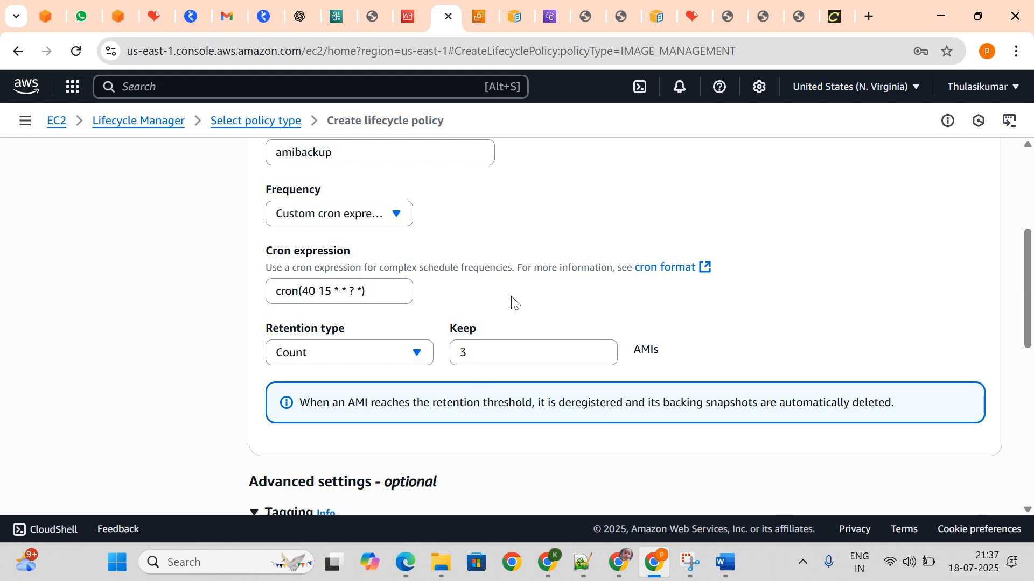
scroll(512, 300, down, 2)
scroll(512, 302, down, 2)
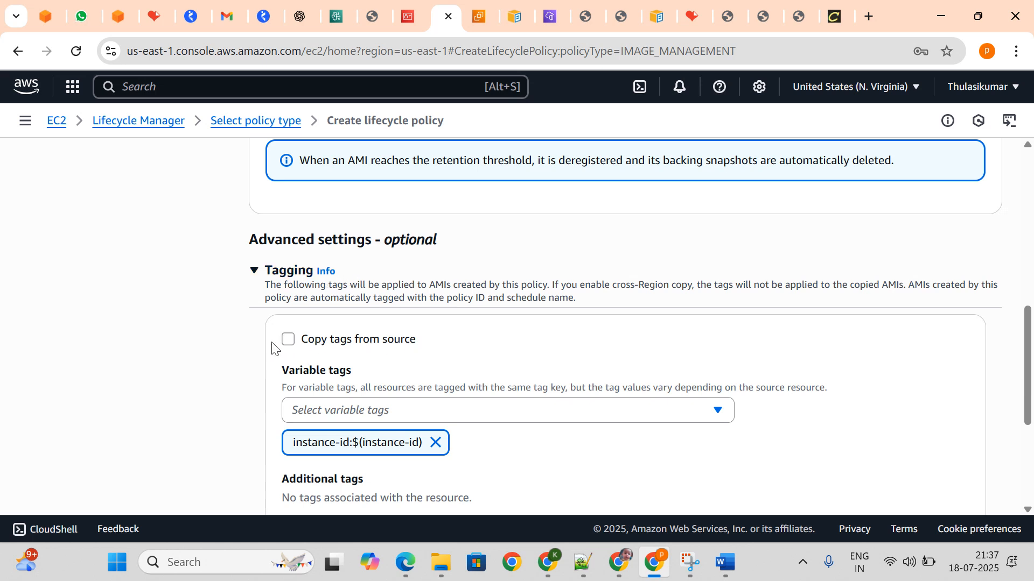
click(289, 340)
scroll(337, 377, down, 5)
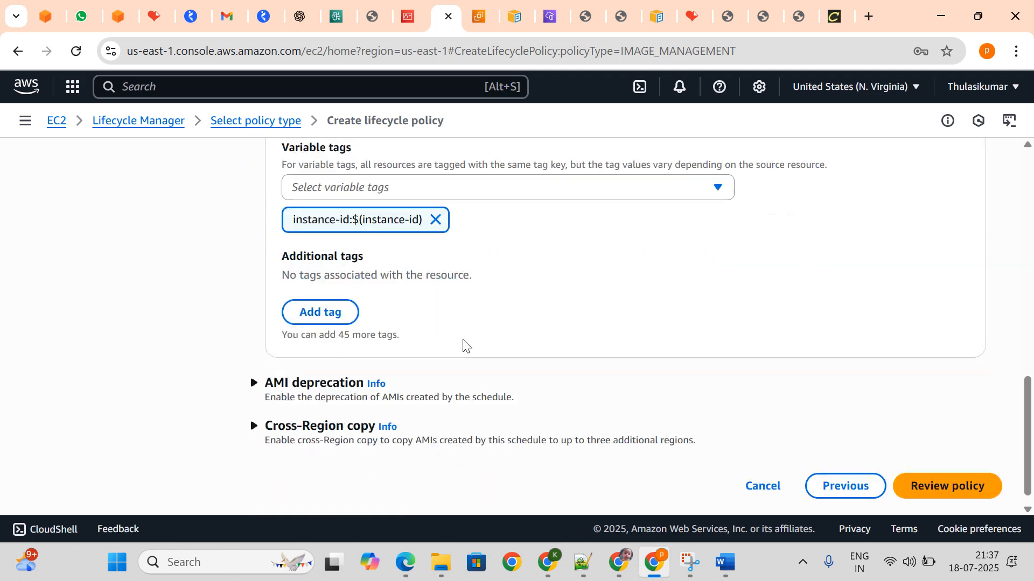
click(949, 471)
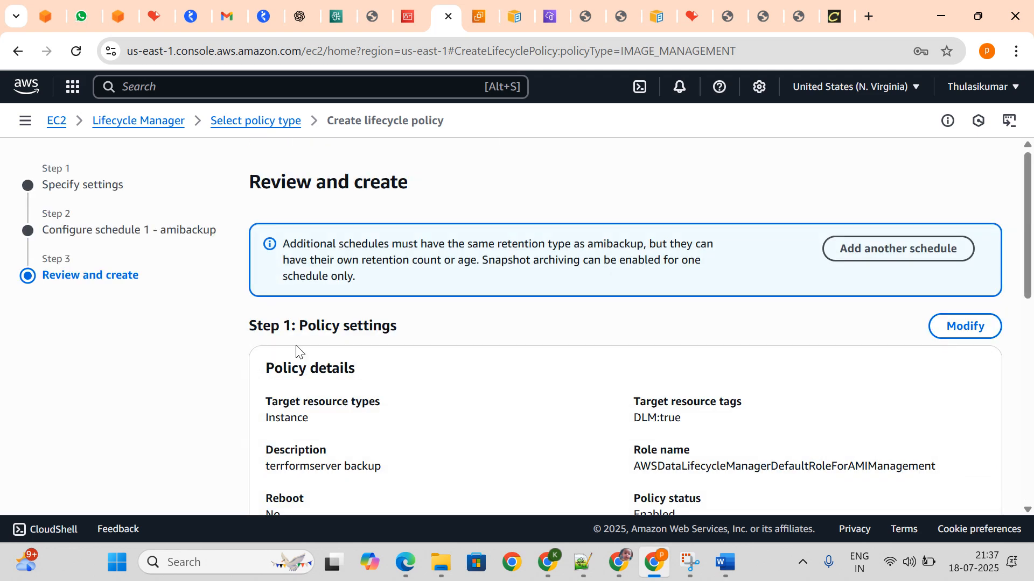
Review the policy settings and the amibackup schedule configuration, and create the lifecycle policy.
scroll(388, 382, down, 3)
scroll(389, 383, down, 2)
scroll(389, 383, up, 3)
scroll(389, 383, down, 4)
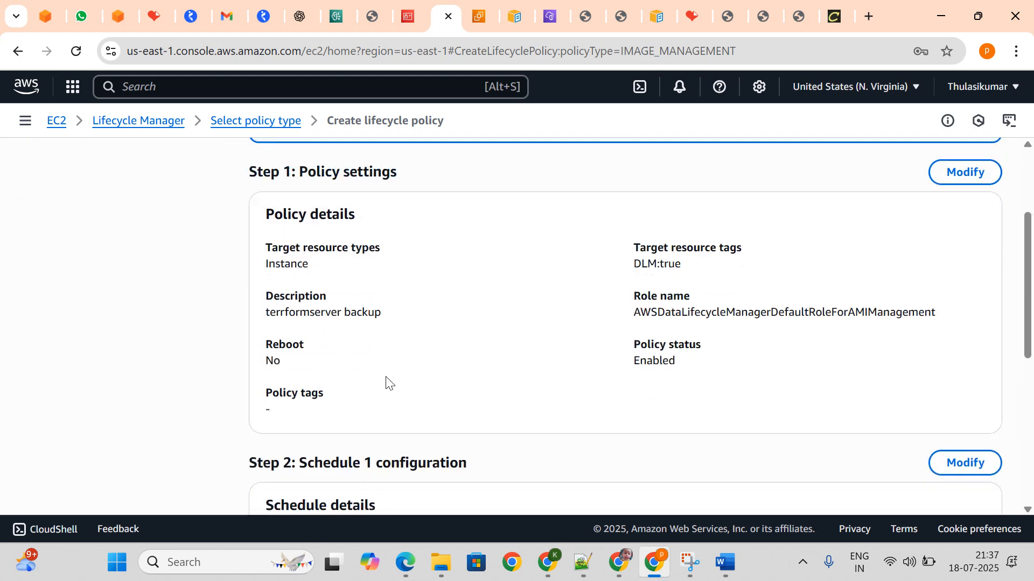
scroll(389, 383, down, 3)
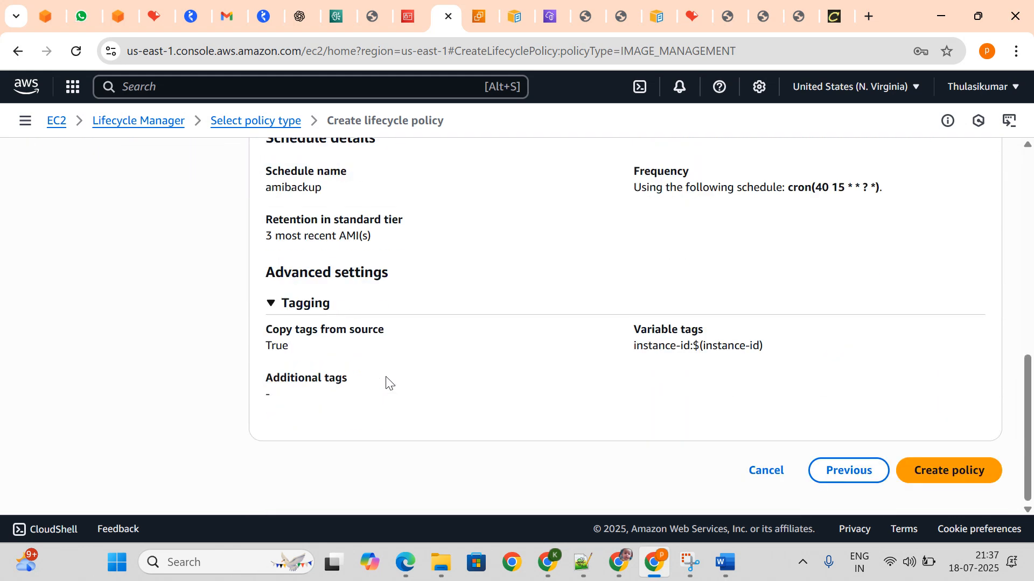
click(937, 470)
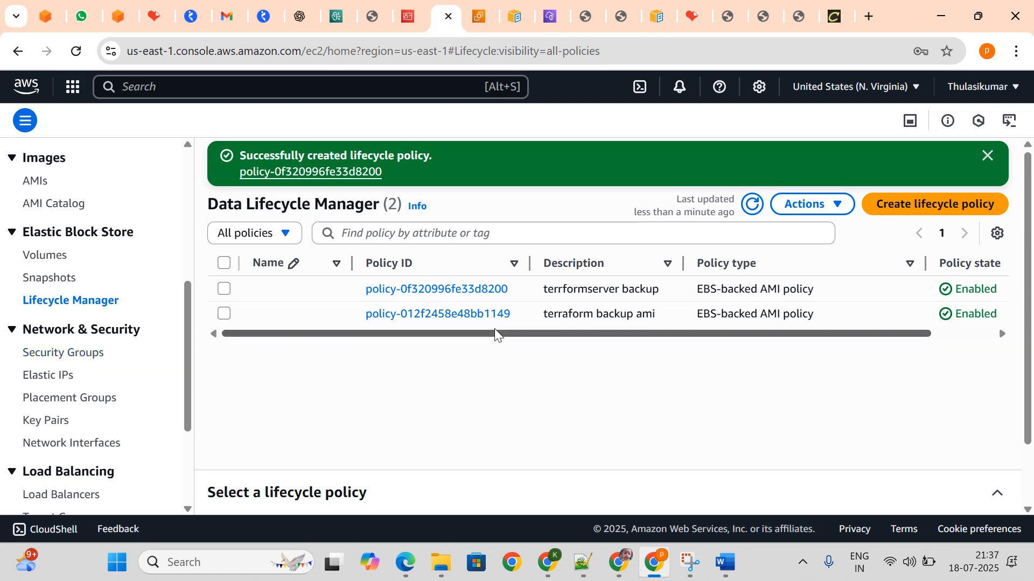
Open the list of owned AMIs, clear the selected image and refresh the list.
scroll(9, 300, down, 3)
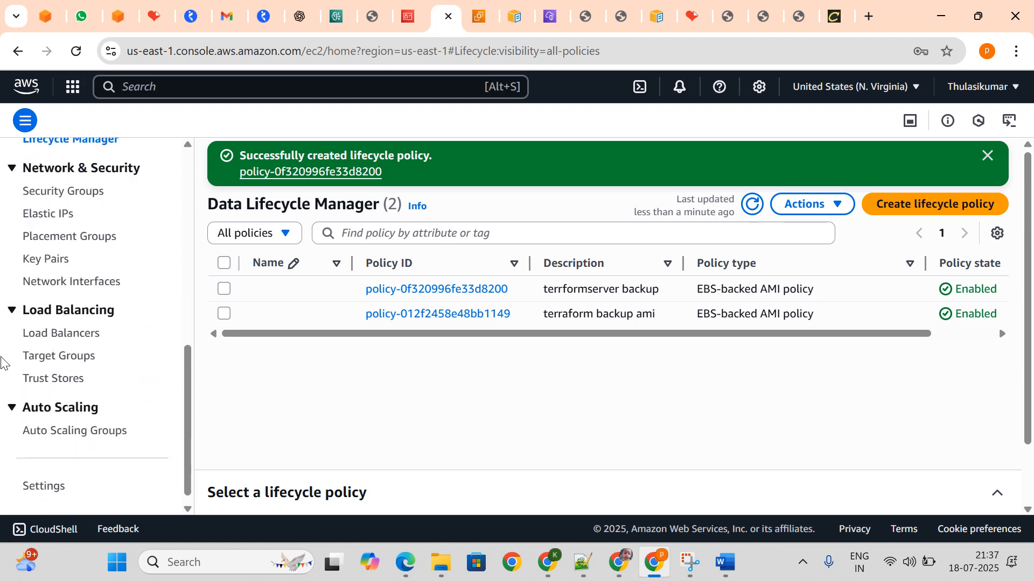
scroll(43, 377, up, 5)
scroll(37, 350, up, 1)
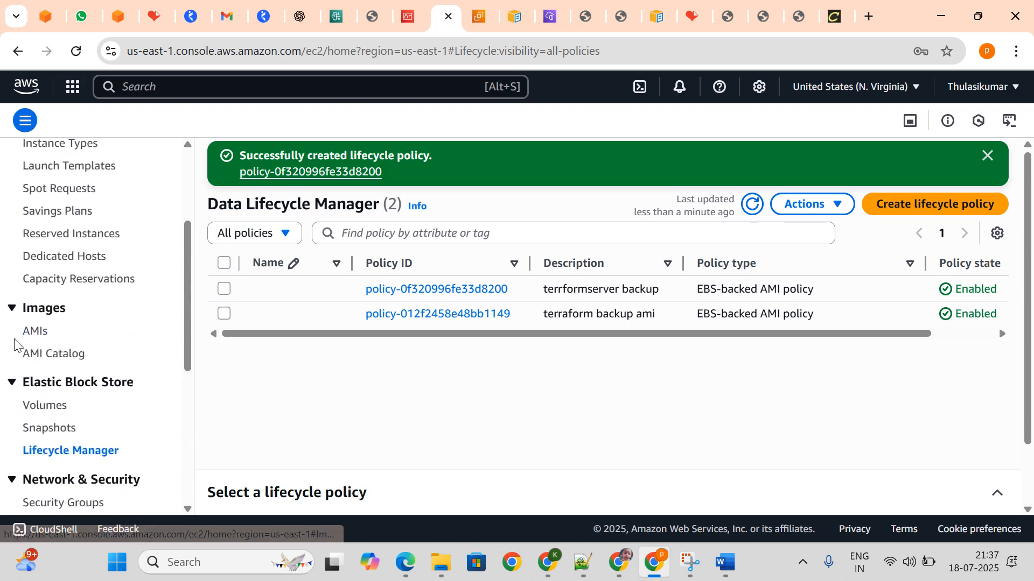
click(32, 332)
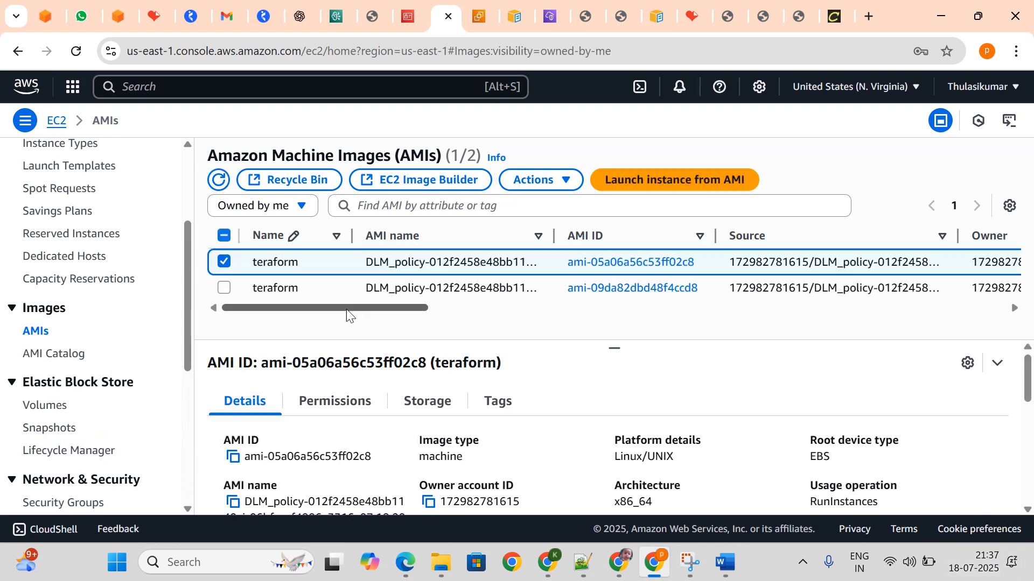
click(224, 262)
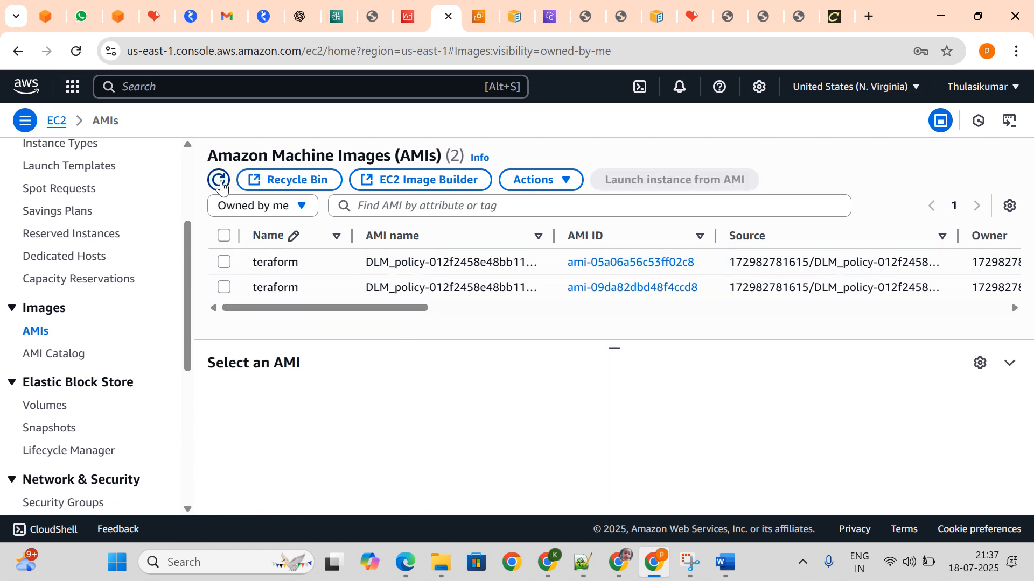
click(219, 179)
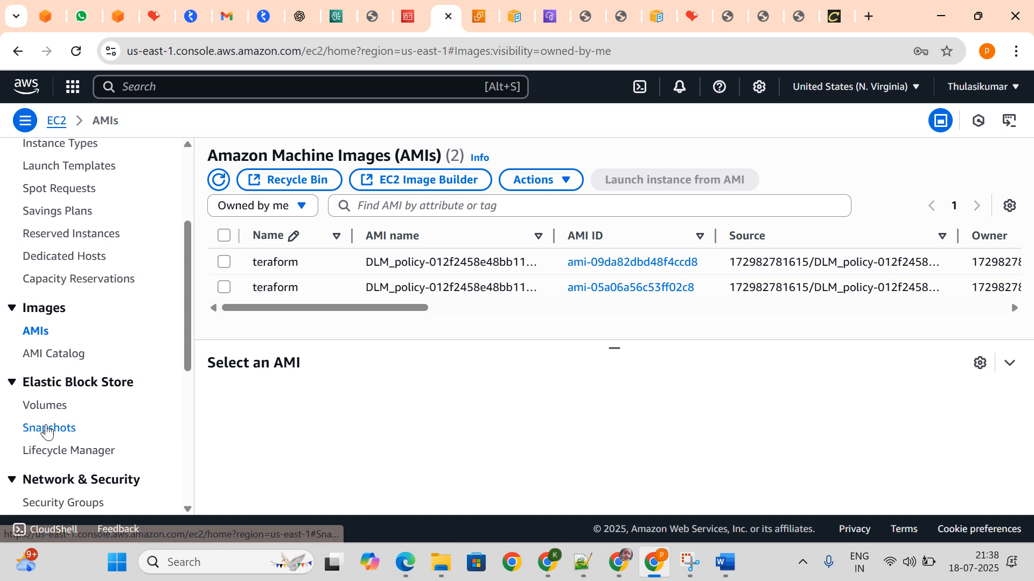
Open the "terraform backup ami" lifecycle policy, examine its dailybackup schedule's cron expression and return to the policy list.
click(64, 451)
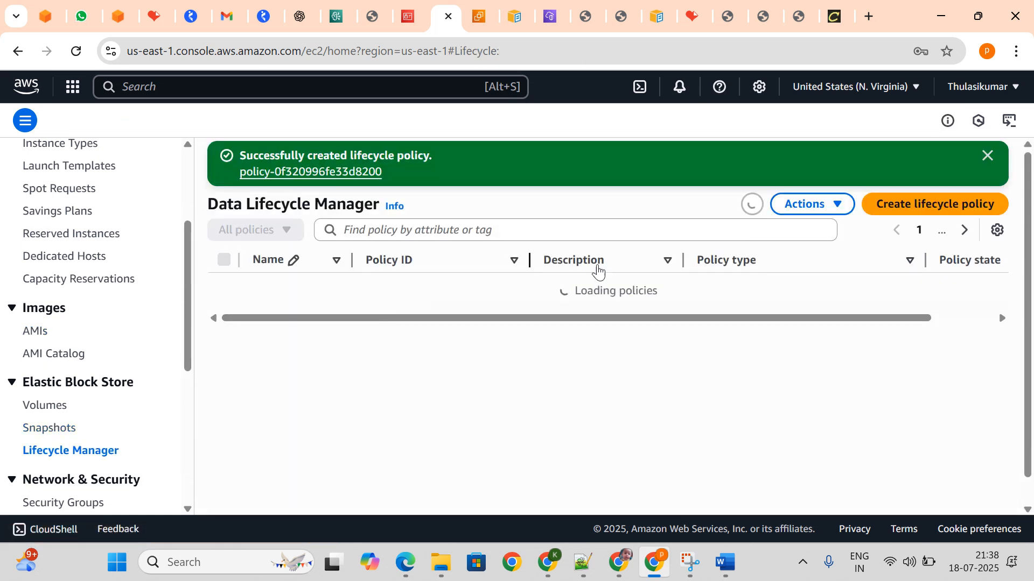
click(752, 203)
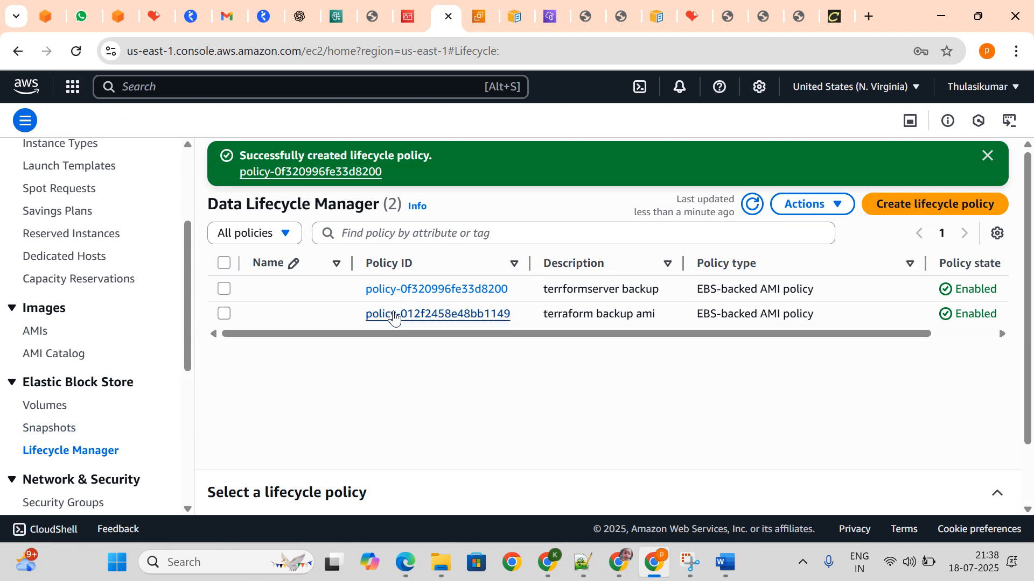
click(394, 315)
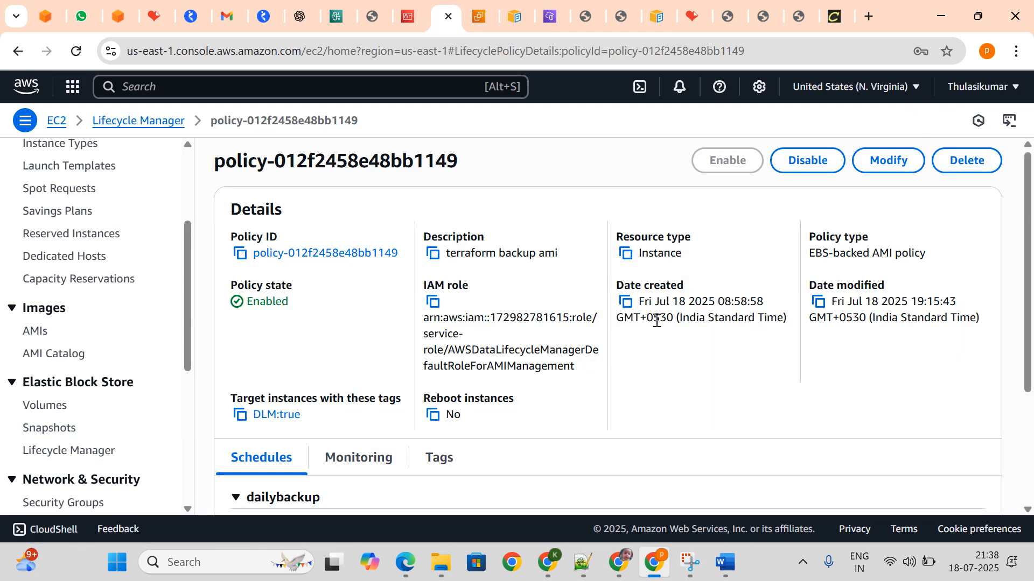
scroll(528, 403, down, 3)
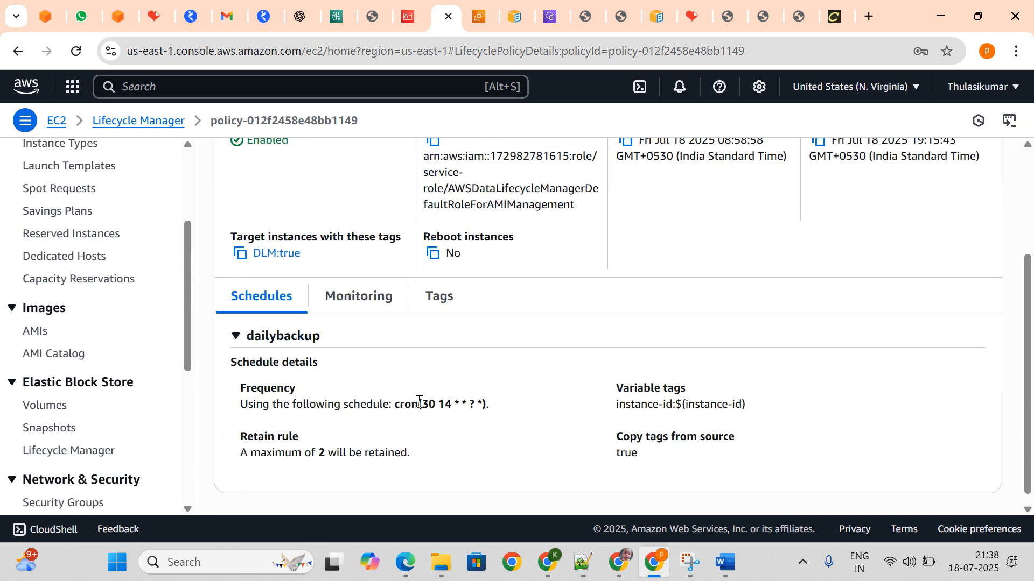
drag(418, 404, 551, 416)
click(551, 416)
click(26, 56)
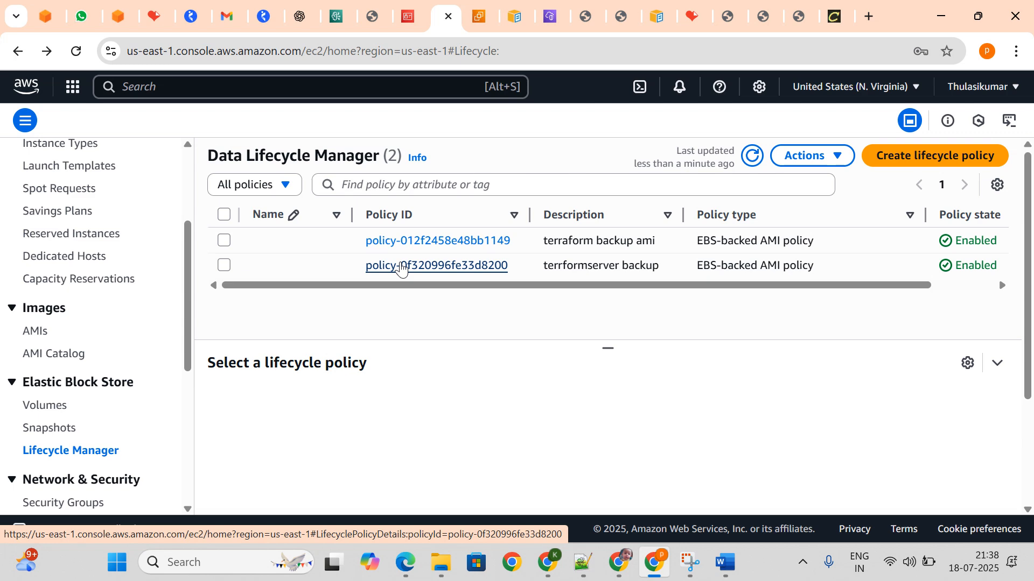
Open the "terrformserver backup" policy and examine the cron expression of its amibackup schedule.
click(401, 268)
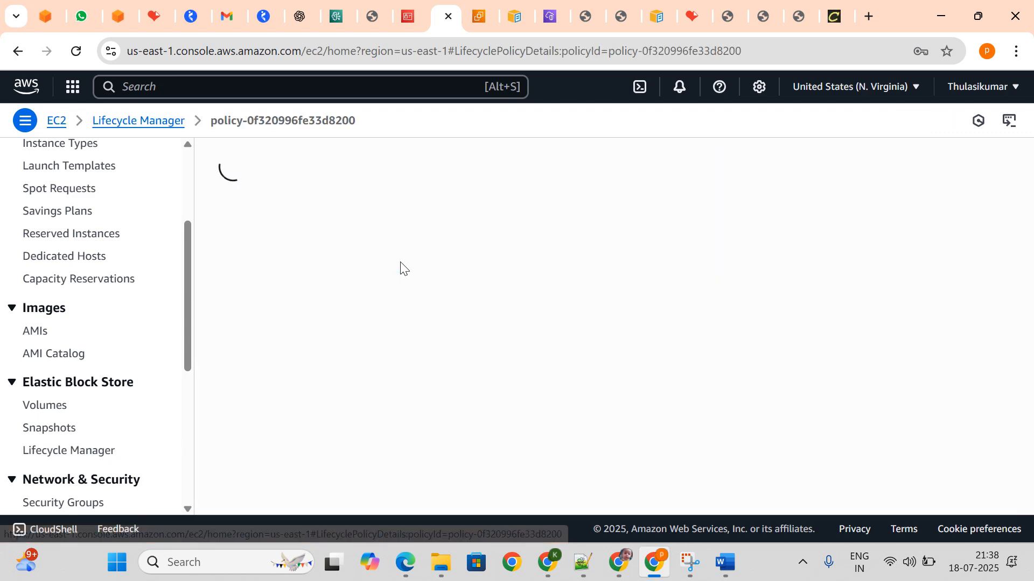
scroll(412, 362, down, 5)
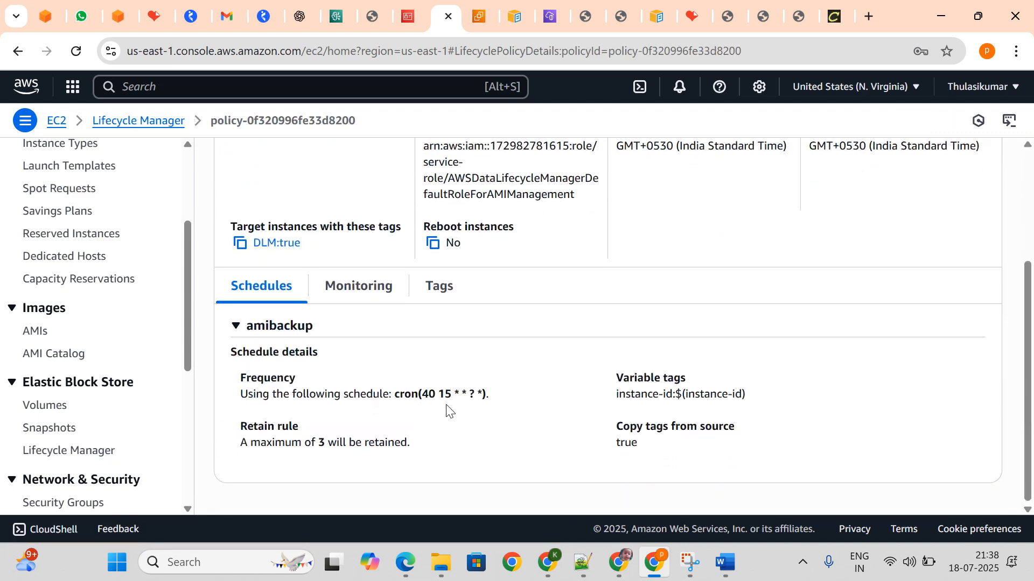
drag(446, 394, 487, 394)
click(380, 381)
Check the refreshed list of owned AMIs for new backups and go back to the policy details.
click(41, 338)
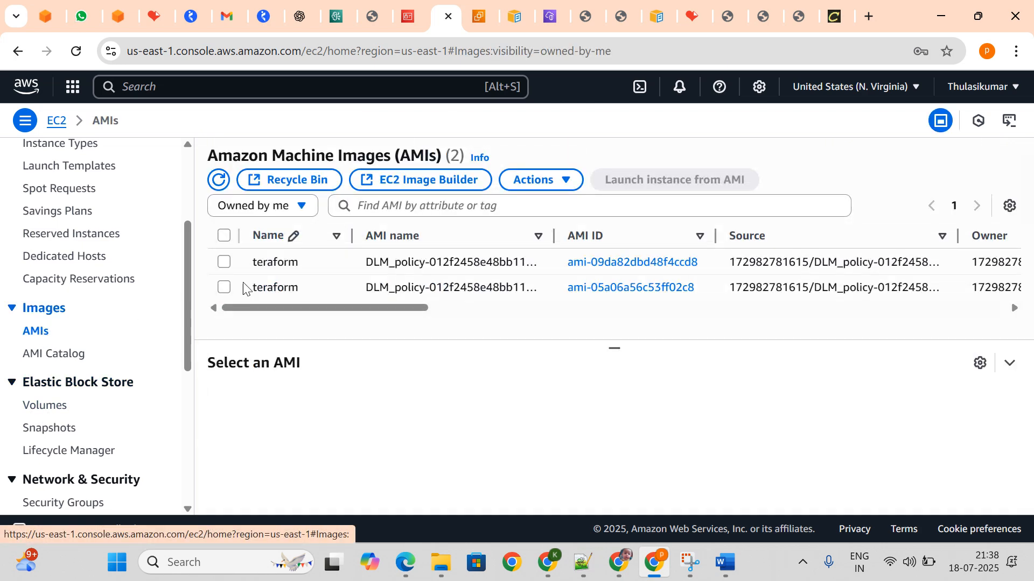
click(225, 184)
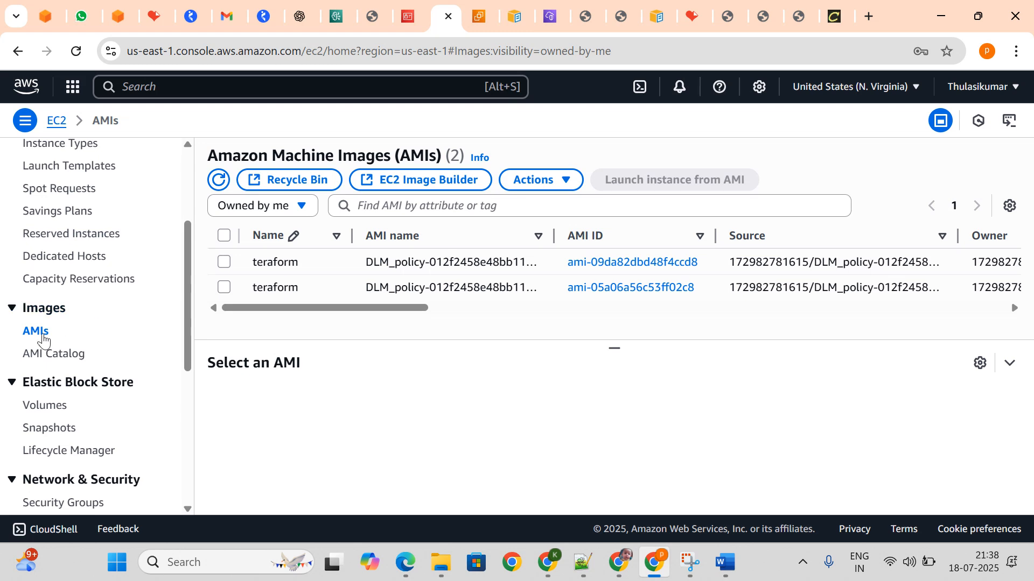
click(18, 51)
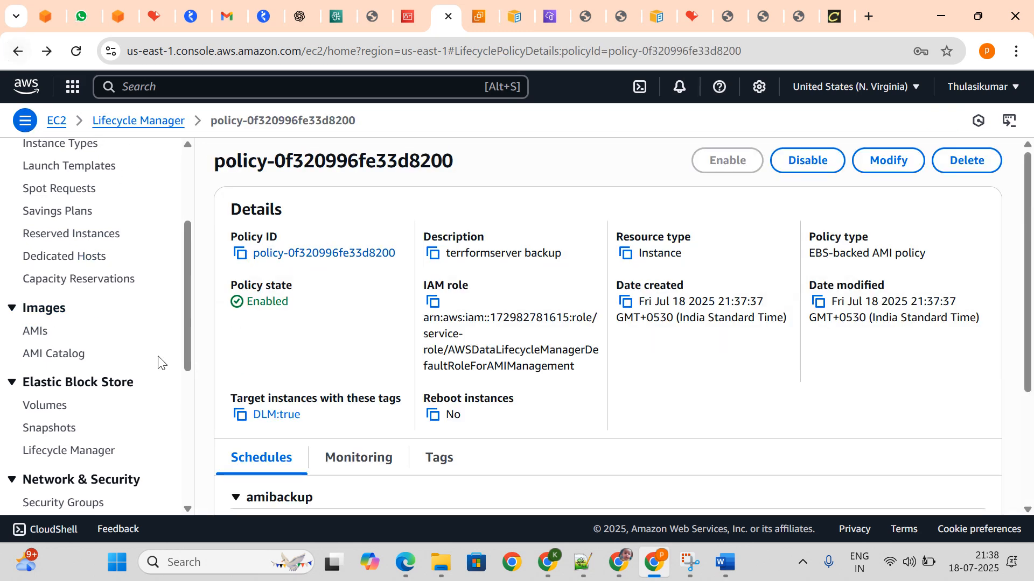
Reopen the "terraform backup ami" policy from Lifecycle Manager and examine when its dailybackup schedule runs.
click(80, 452)
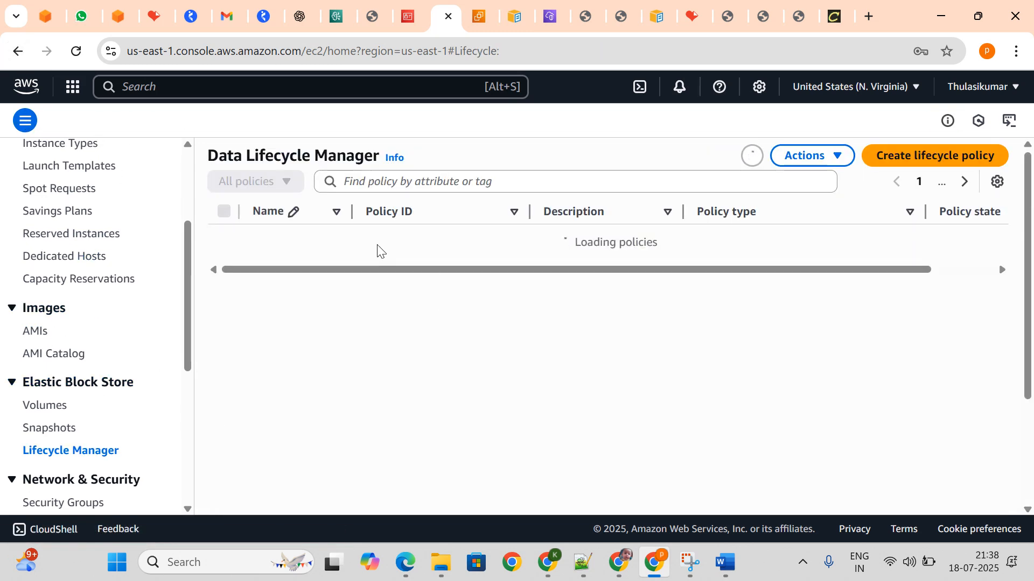
click(438, 238)
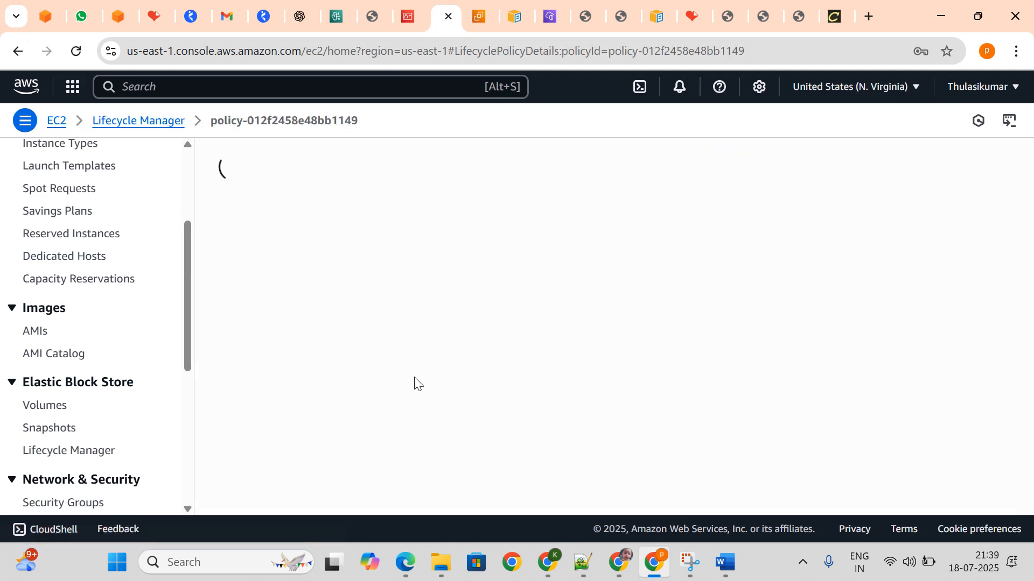
scroll(397, 398, down, 1)
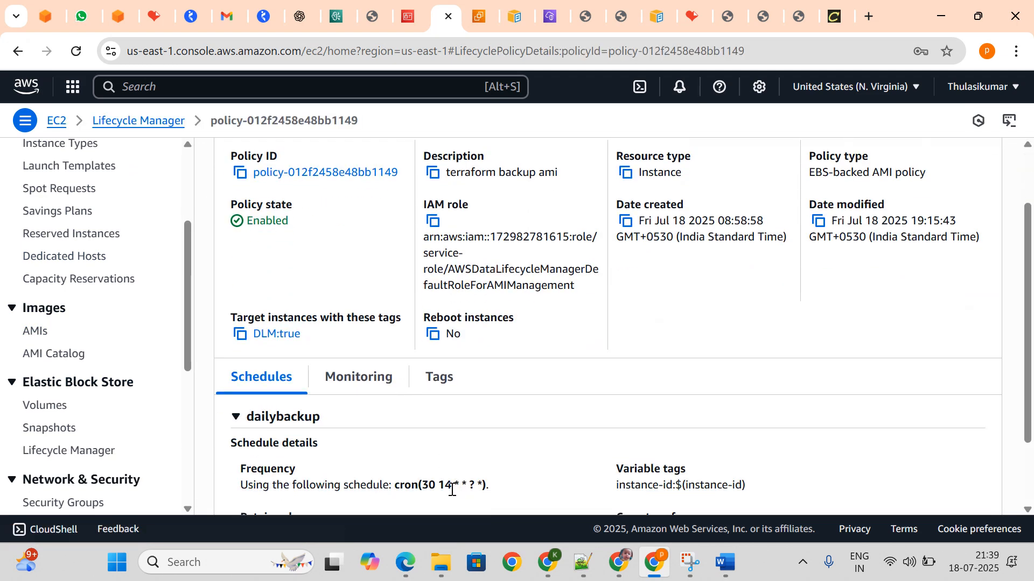
drag(429, 485, 477, 484)
click(411, 495)
click(543, 477)
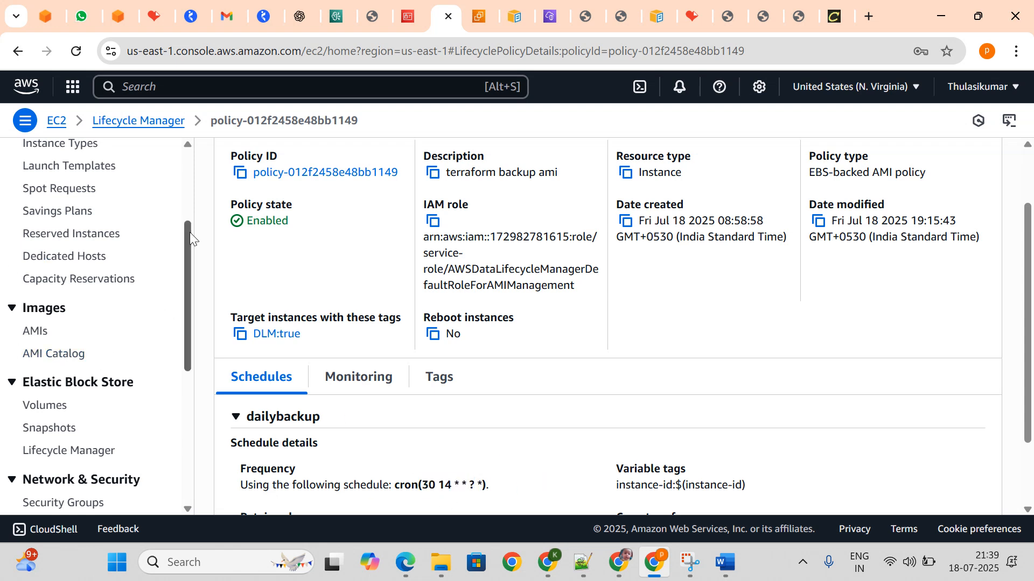
Return to the "terrformserver backup" policy and examine its amibackup schedule's frequency and retain rule.
click(131, 120)
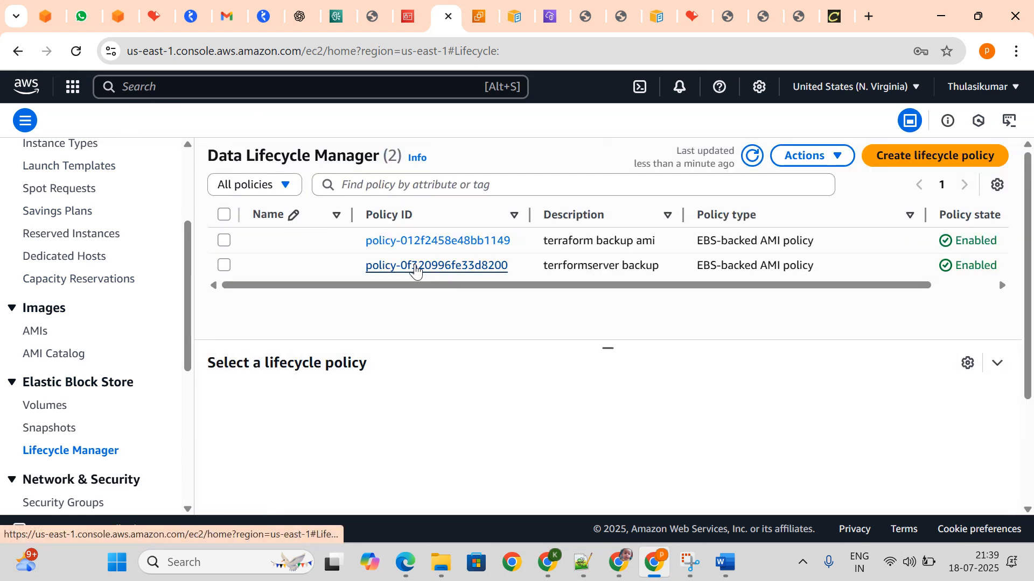
click(416, 266)
scroll(416, 353, down, 3)
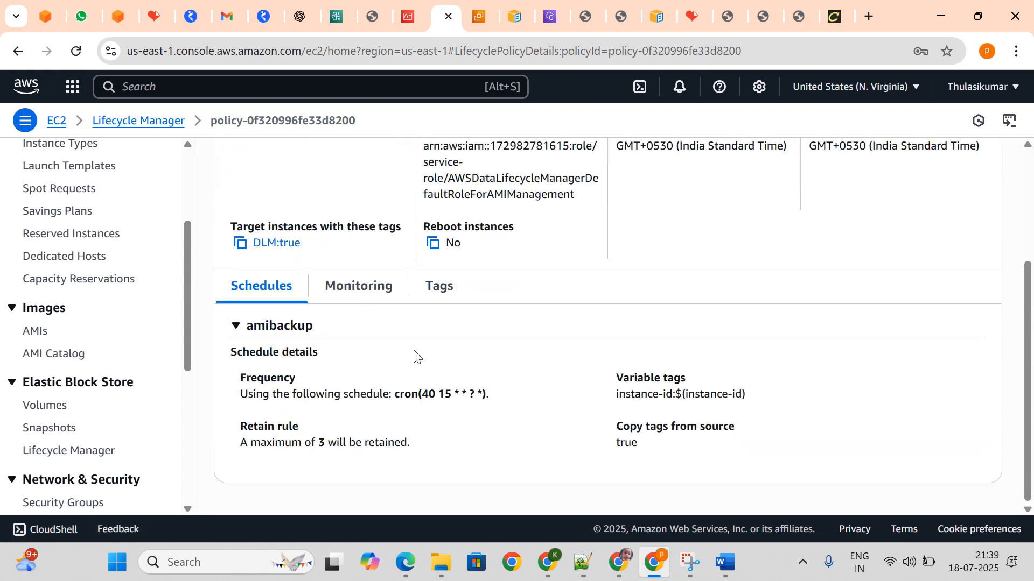
drag(414, 389, 501, 392)
click(508, 396)
scroll(362, 447, up, 3)
scroll(362, 441, down, 3)
drag(407, 385, 516, 393)
click(535, 383)
Refresh the owned AMIs list several times to look for new backup images, and return to the lifecycle policy list.
click(37, 330)
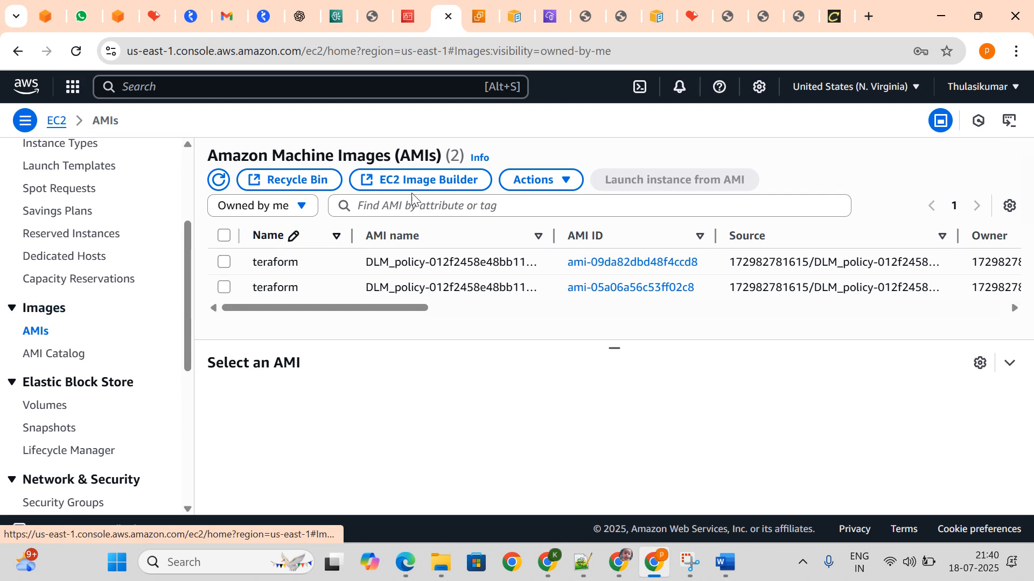
click(218, 179)
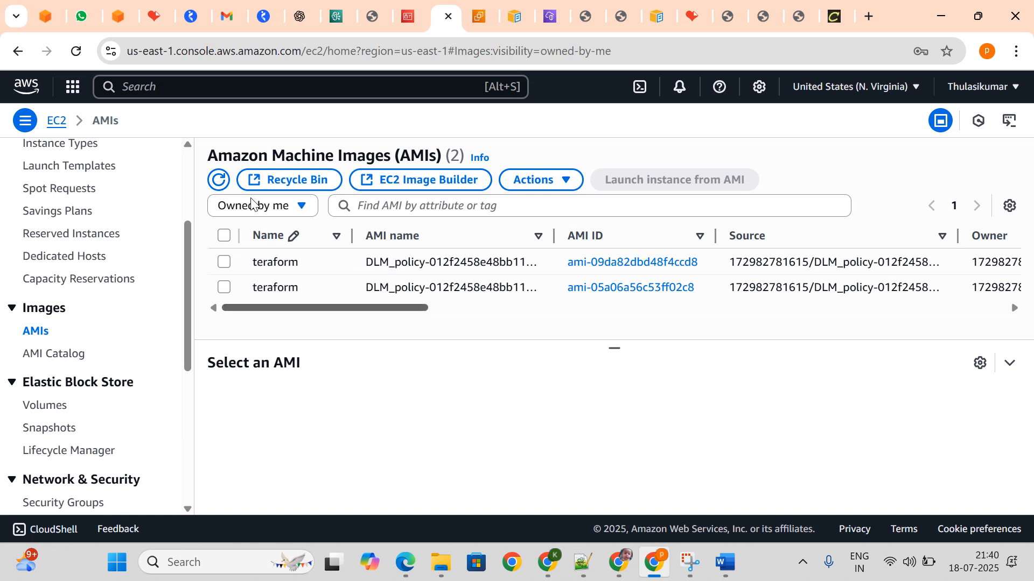
click(211, 187)
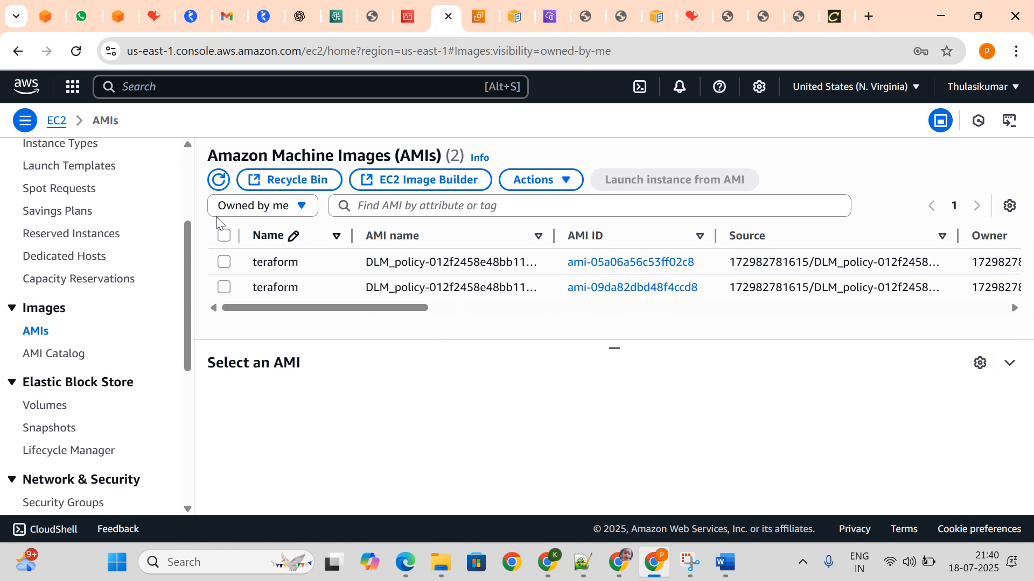
click(217, 186)
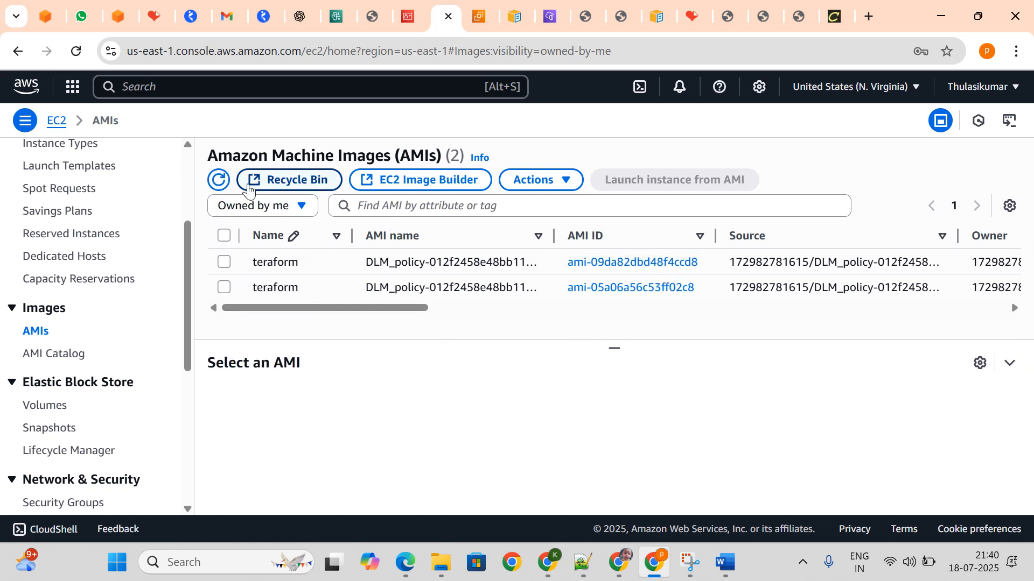
click(223, 182)
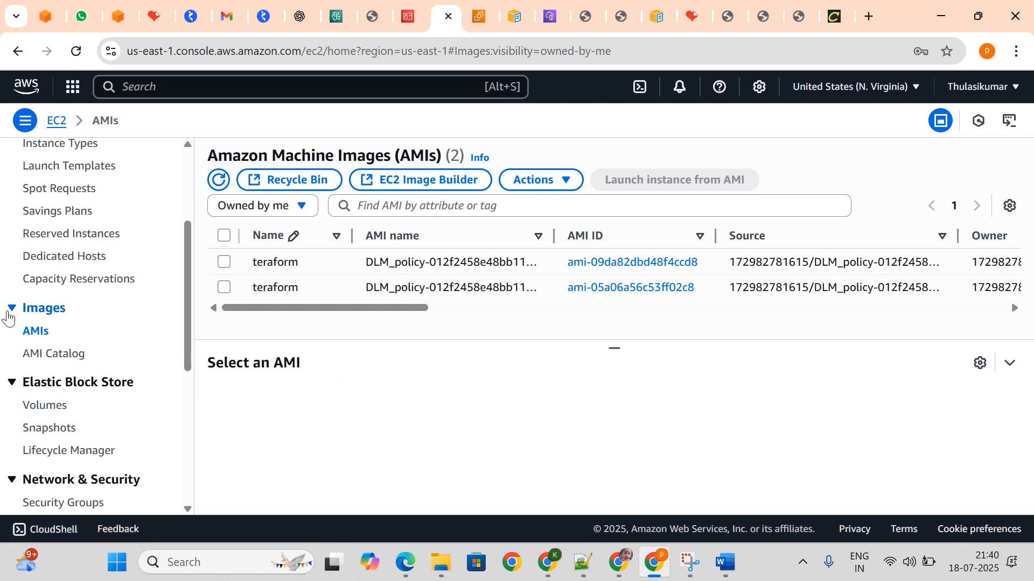
click(67, 453)
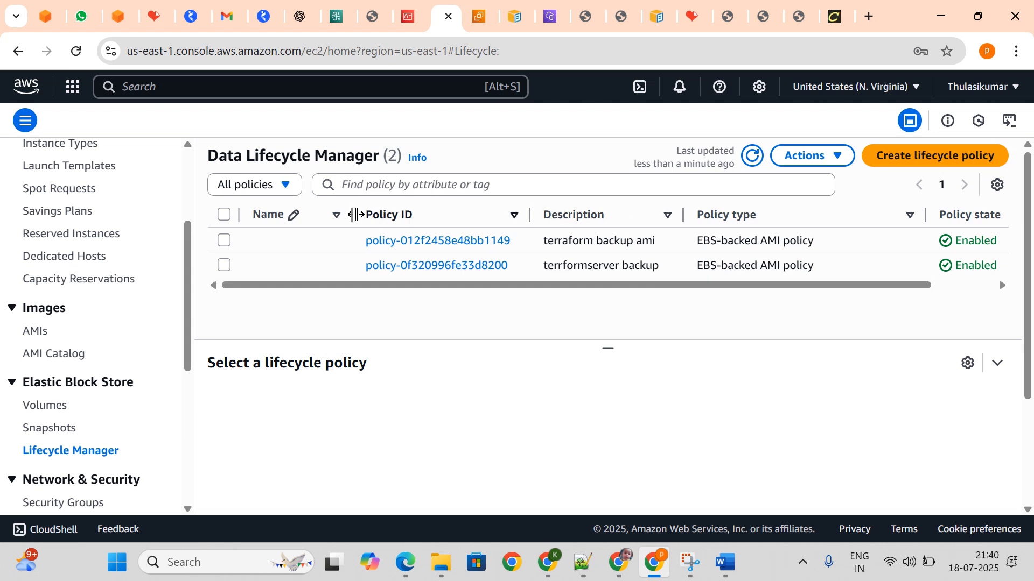
Open the "terraform backup ami" policy from the lifecycle policy list and examine its creation date and time.
drag(350, 216, 320, 225)
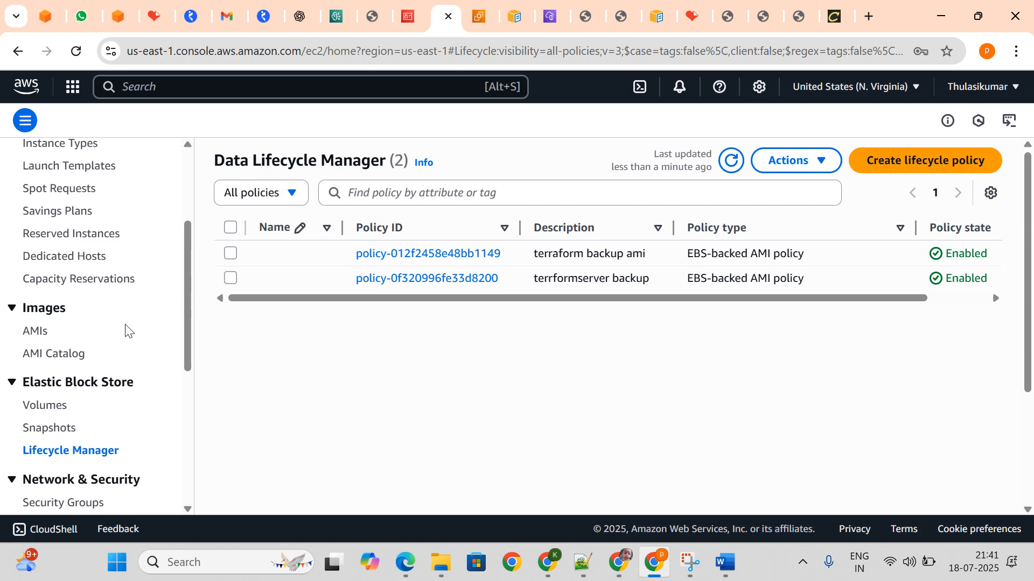
mouse_move(719, 574)
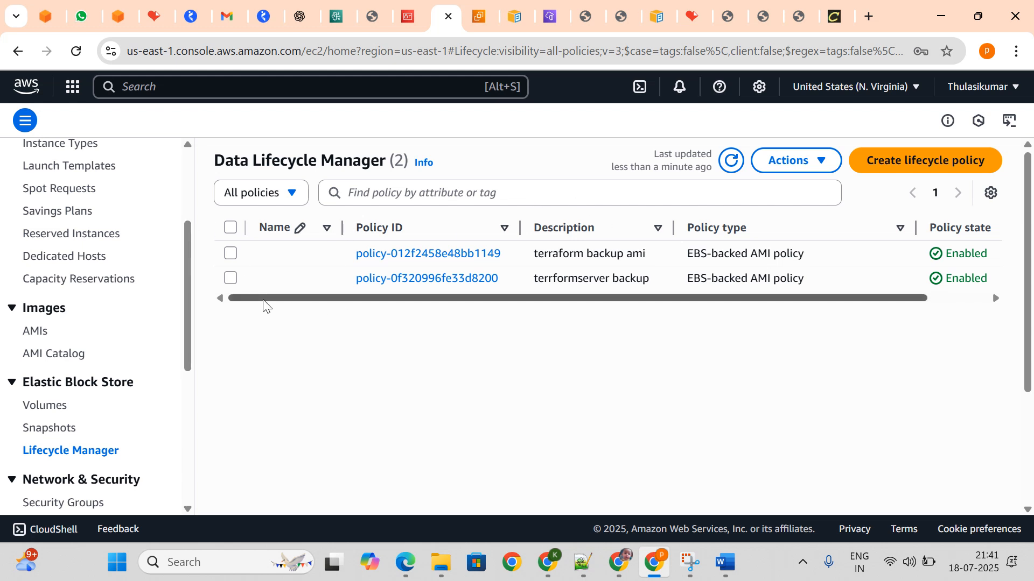
click(400, 256)
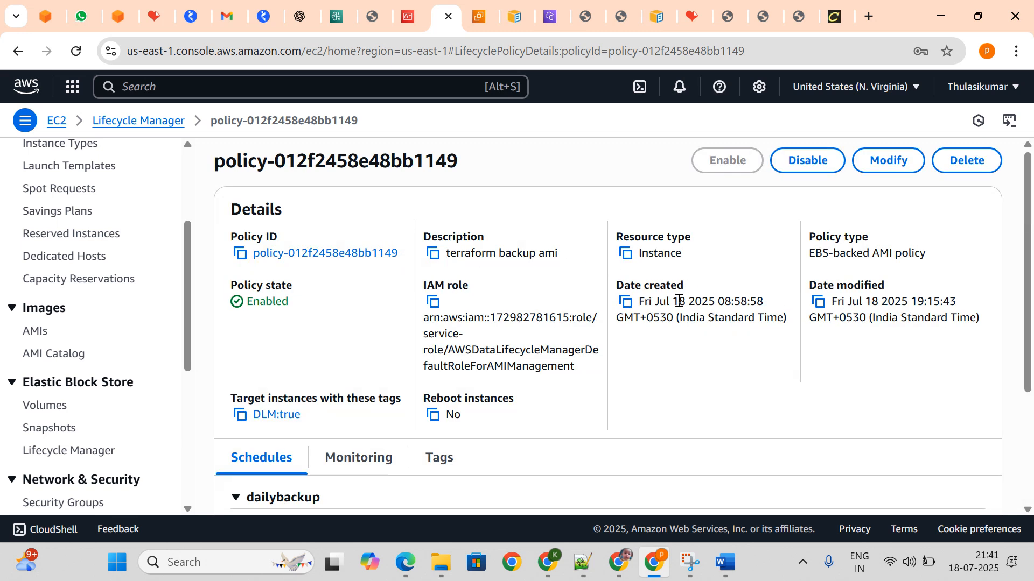
drag(650, 303, 755, 297)
click(713, 311)
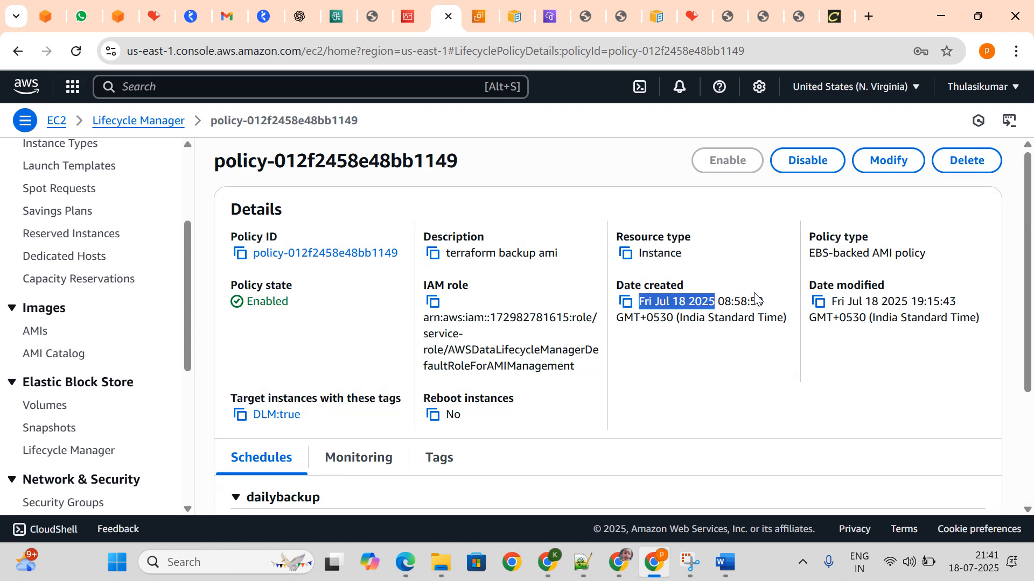
click(733, 305)
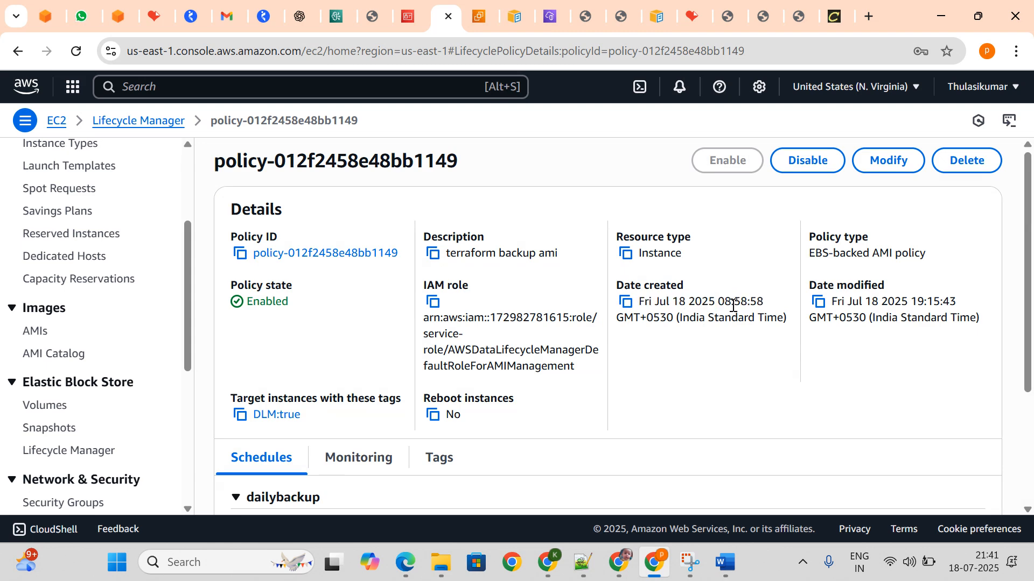
drag(701, 303, 751, 302)
click(685, 303)
double_click(707, 306)
click(711, 305)
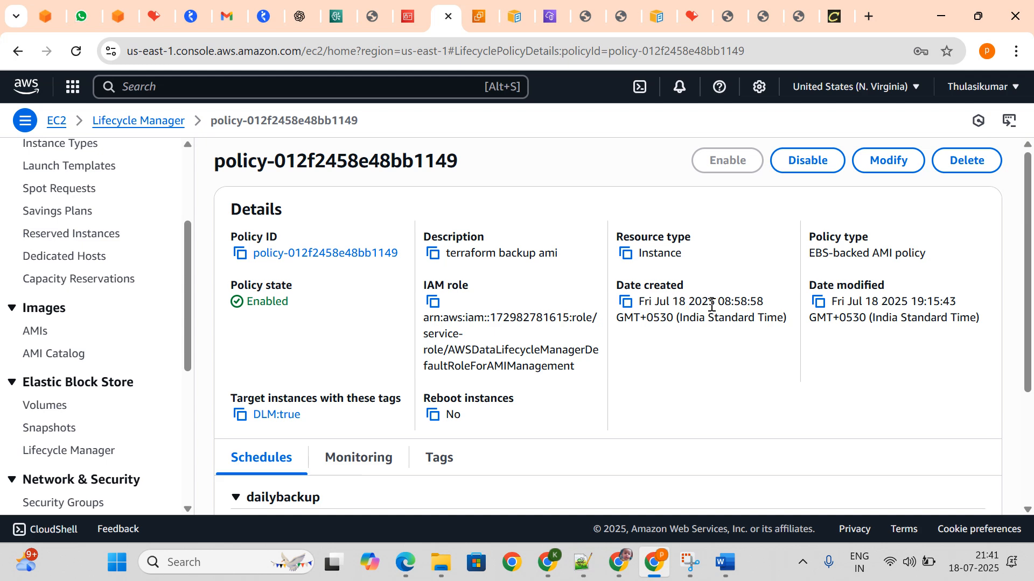
triple_click(743, 304)
click(725, 308)
Open the owned AMIs list and examine the creation date and time of the first backup image.
click(31, 332)
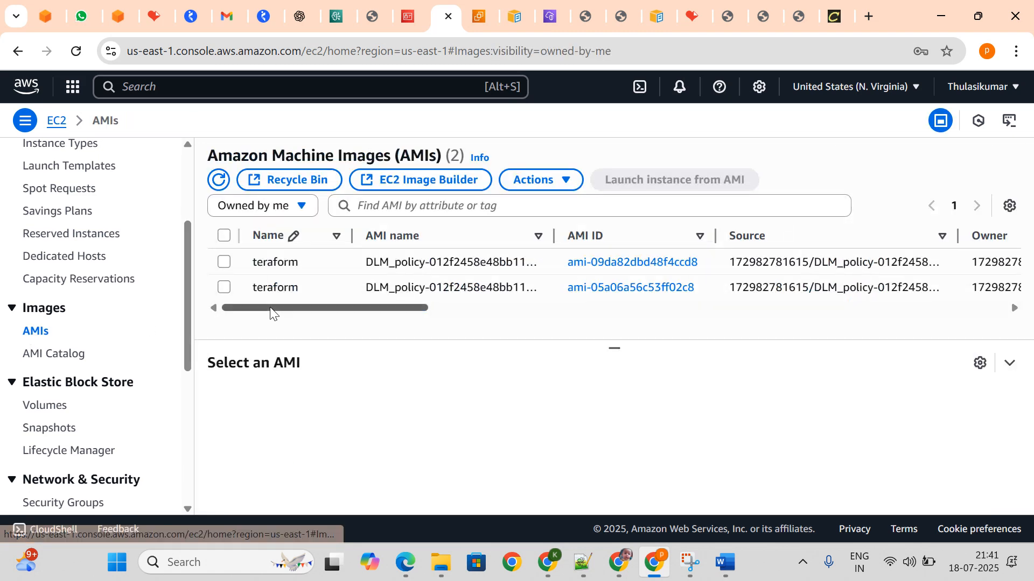
drag(278, 307, 473, 305)
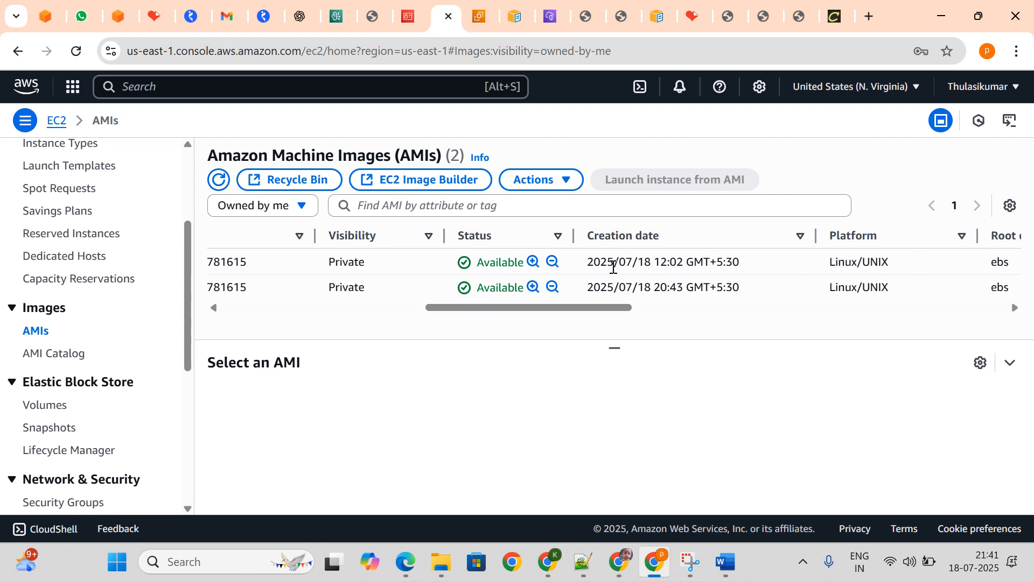
drag(588, 270, 770, 260)
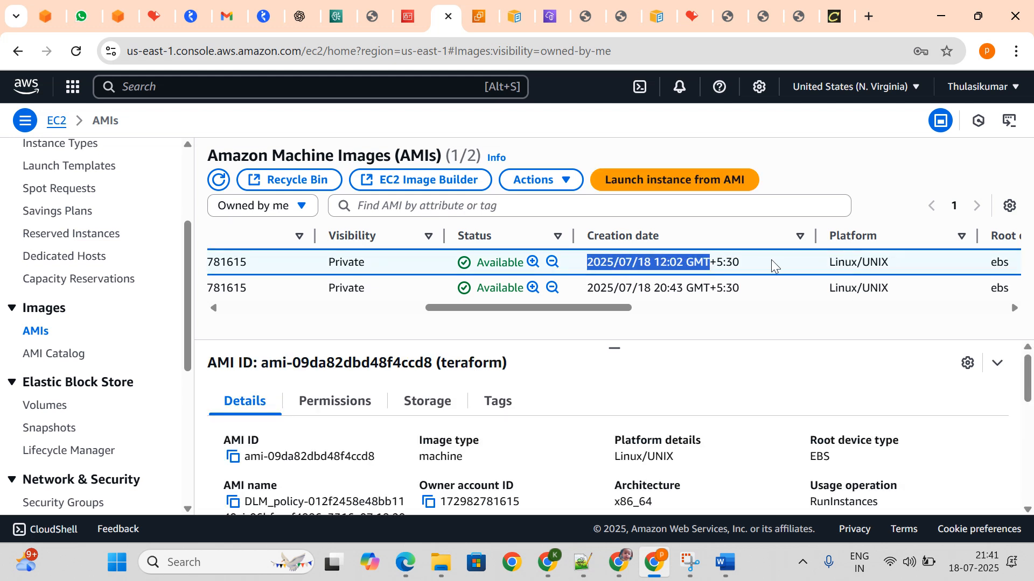
drag(639, 268, 728, 270)
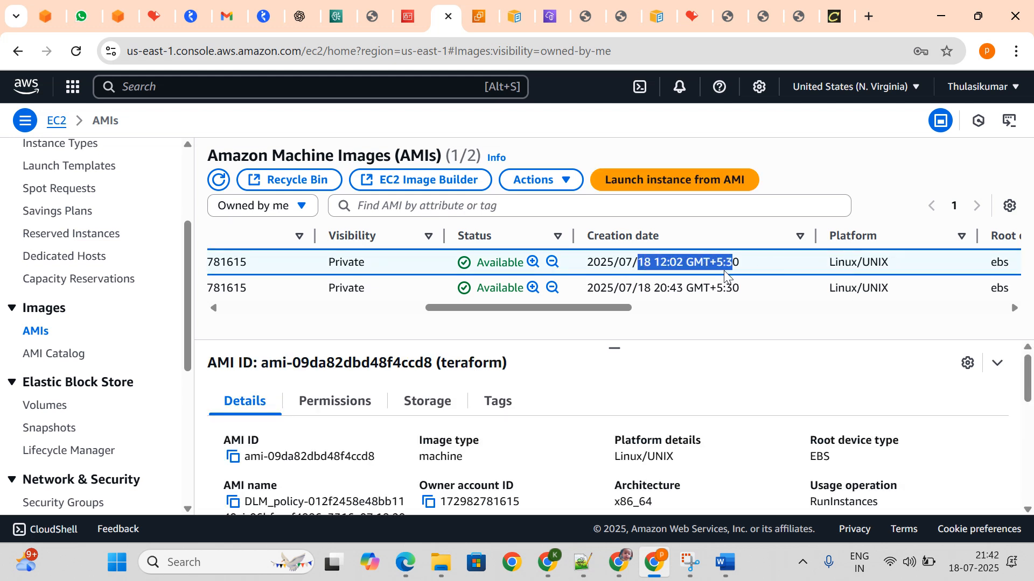
click(673, 262)
drag(654, 261, 669, 262)
click(670, 262)
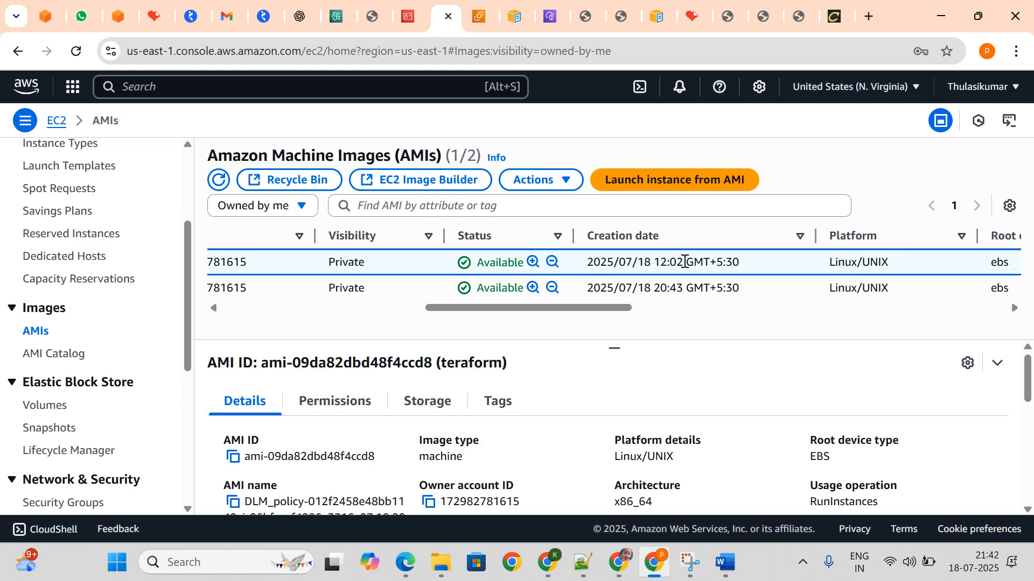
drag(761, 264, 693, 261)
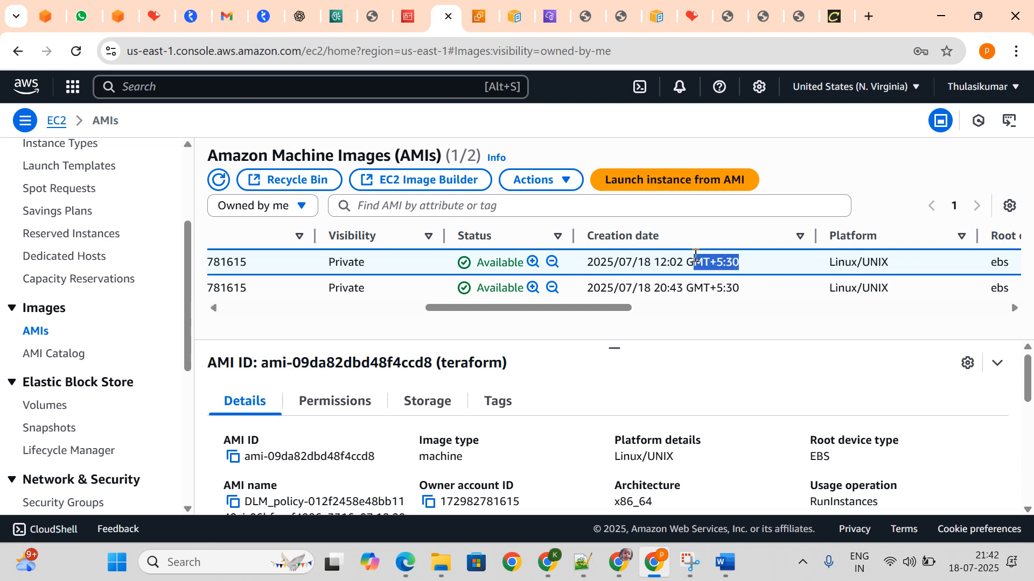
click(695, 261)
Select the second backup AMI and examine its creation date and time.
double_click(660, 287)
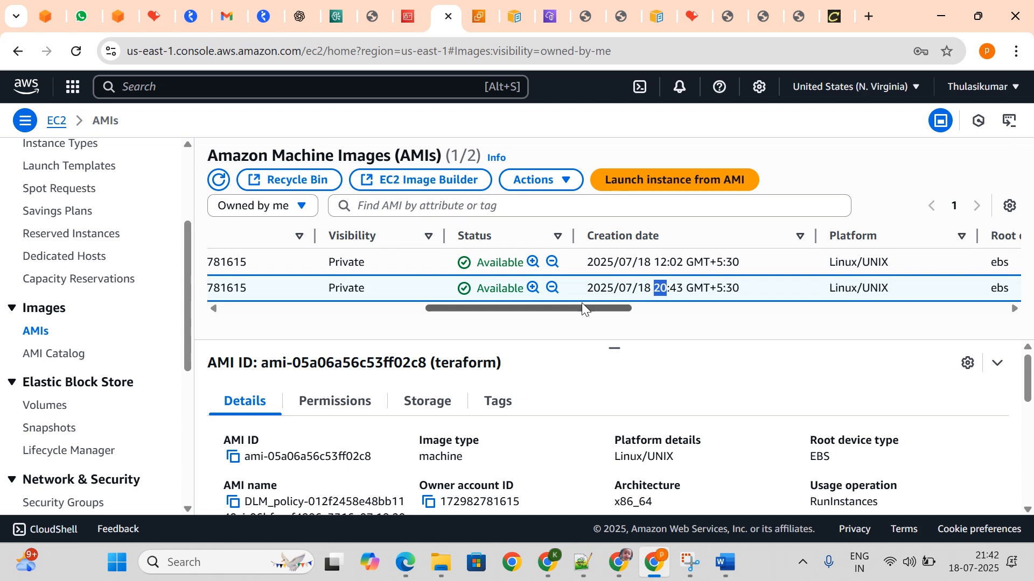
click(605, 288)
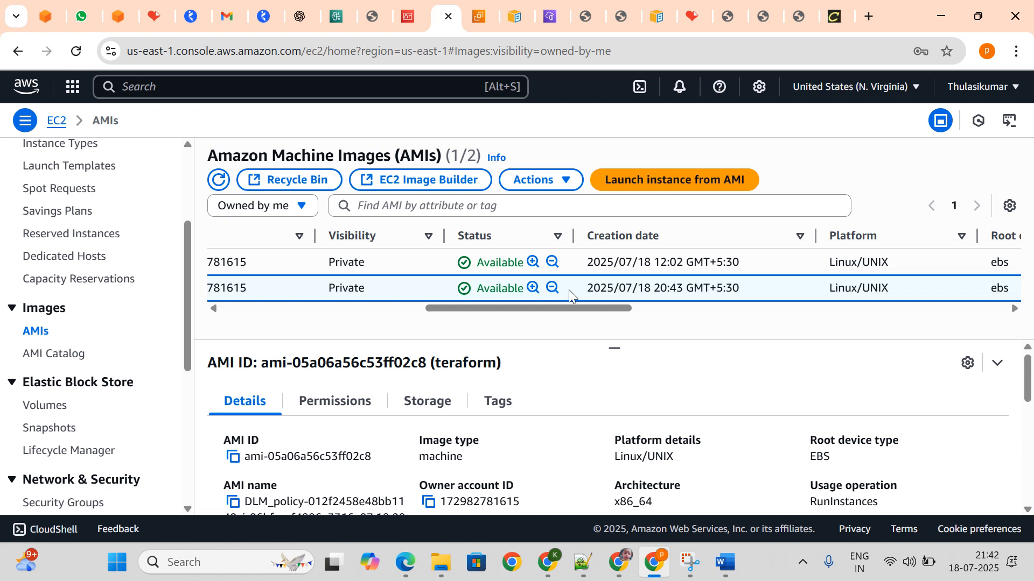
drag(569, 291, 709, 291)
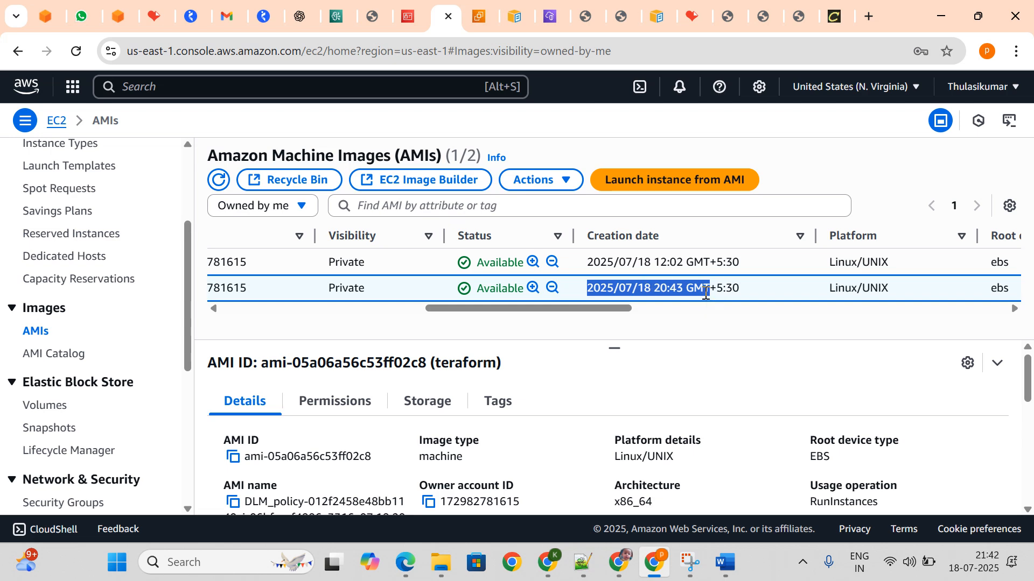
click(676, 290)
double_click(675, 289)
click(759, 286)
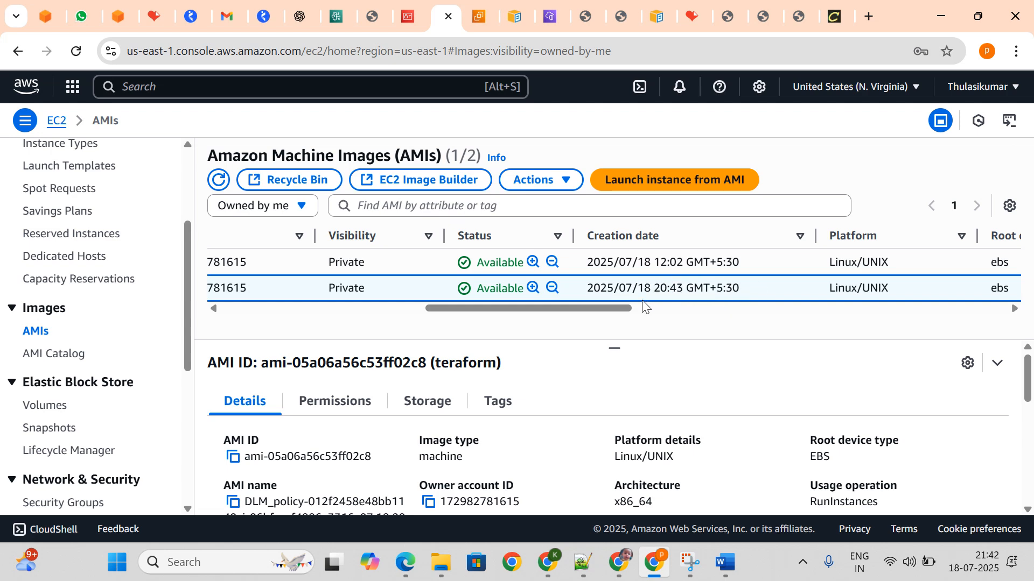
Clear the AMI selection and review both backup images' status and creation date columns again.
drag(582, 311, 378, 310)
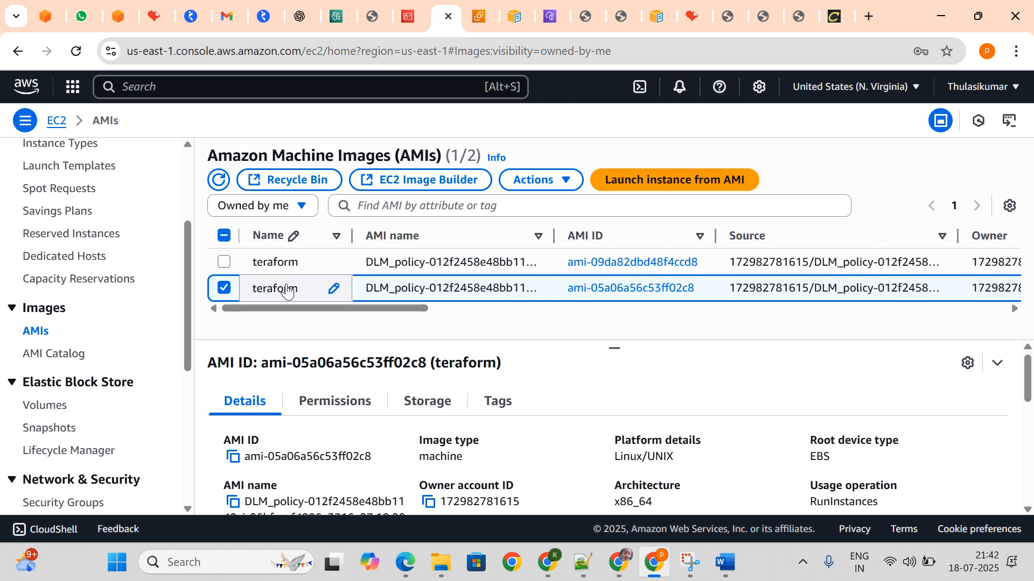
click(226, 289)
drag(241, 308, 315, 312)
drag(128, 246, 121, 232)
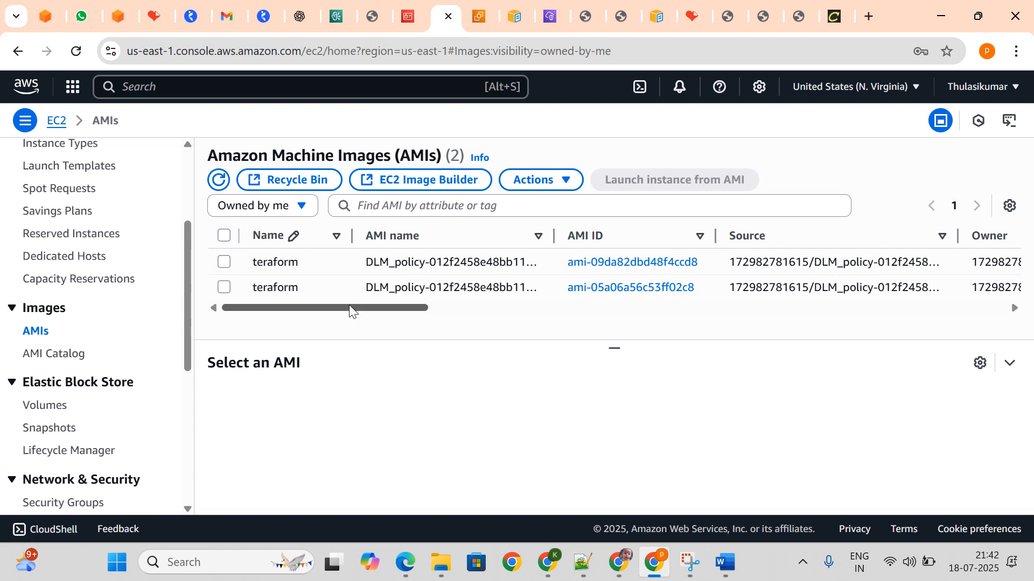
drag(349, 304, 615, 321)
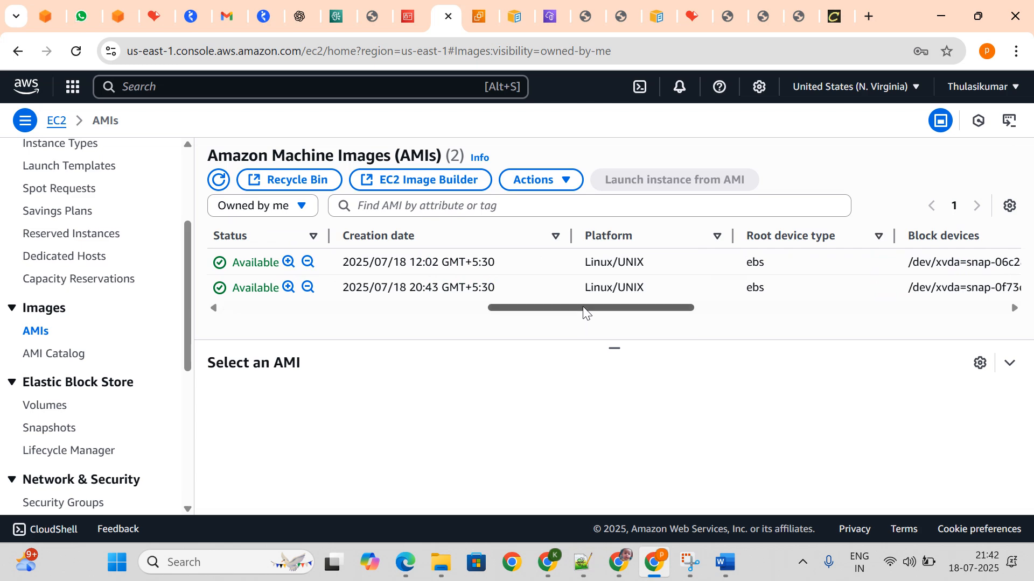
drag(585, 312, 250, 297)
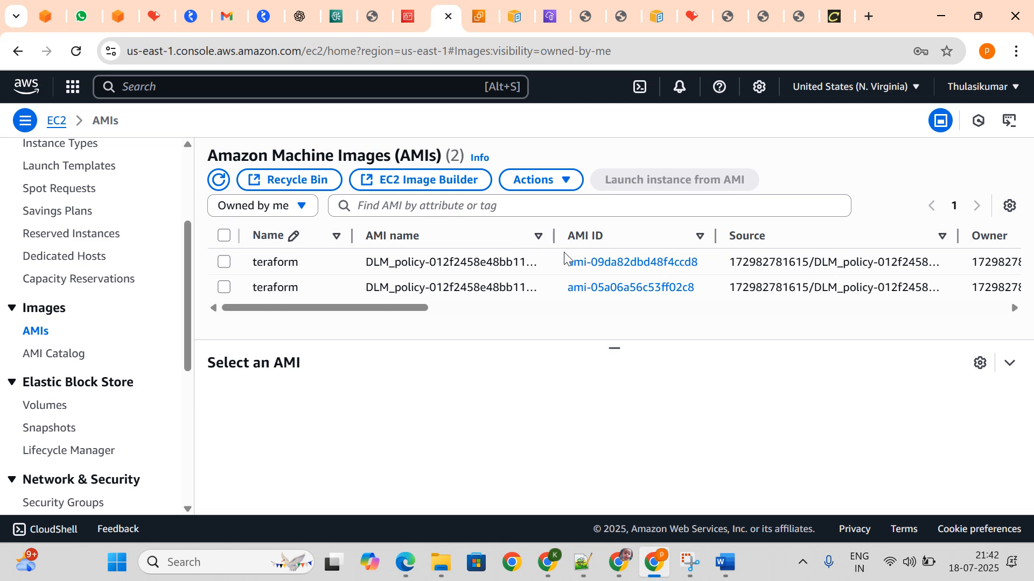
Widen the AMI name column to show the full names and examine the timestamps in the two backup names.
drag(553, 236, 876, 232)
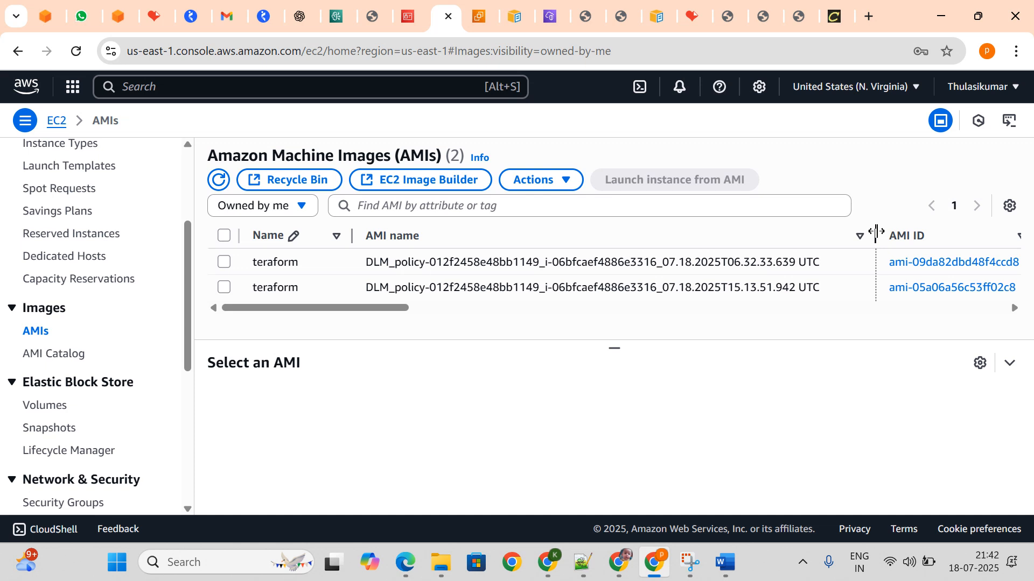
drag(875, 232, 867, 235)
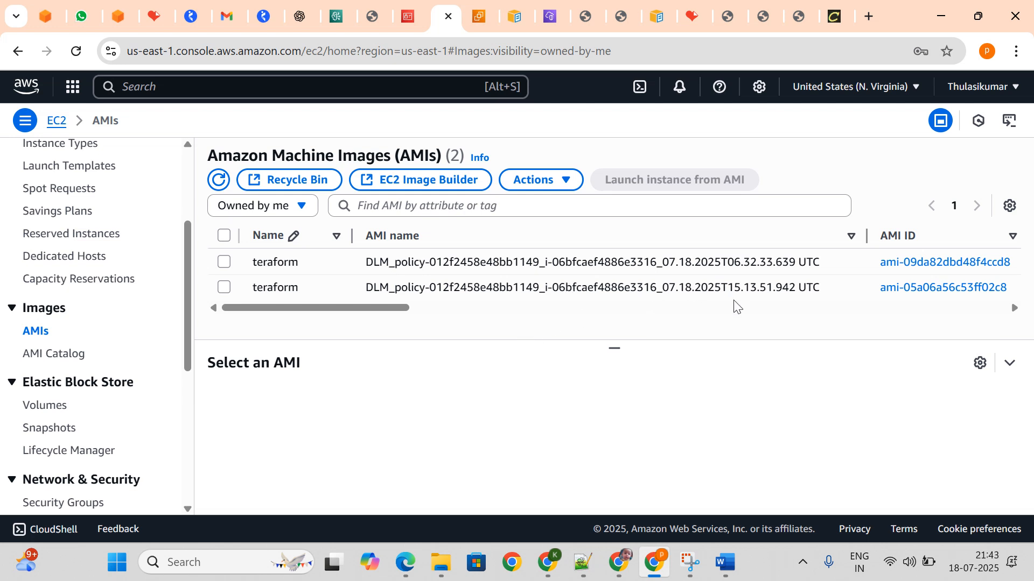
click(750, 288)
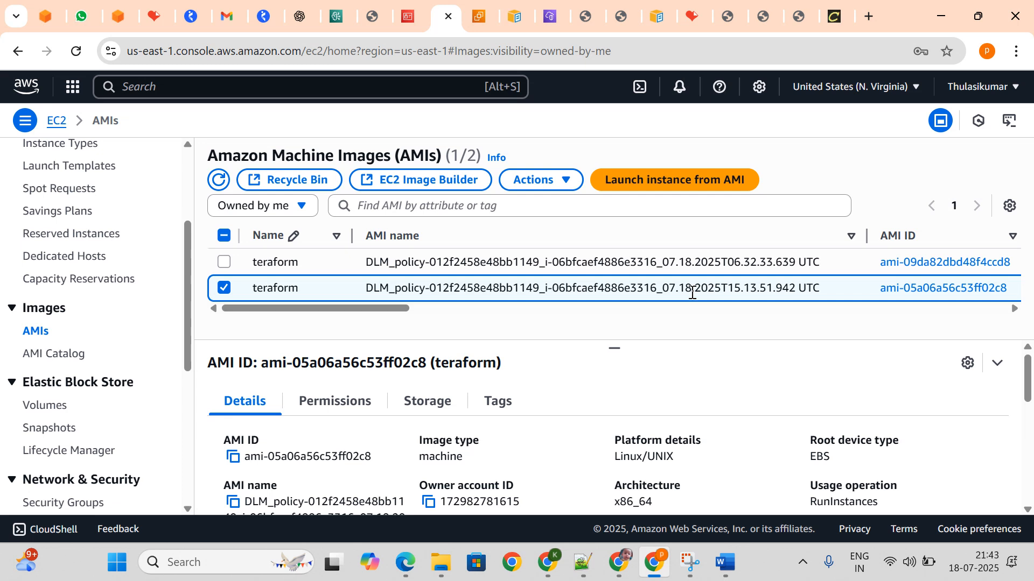
drag(682, 285, 718, 279)
click(760, 294)
drag(866, 236, 835, 241)
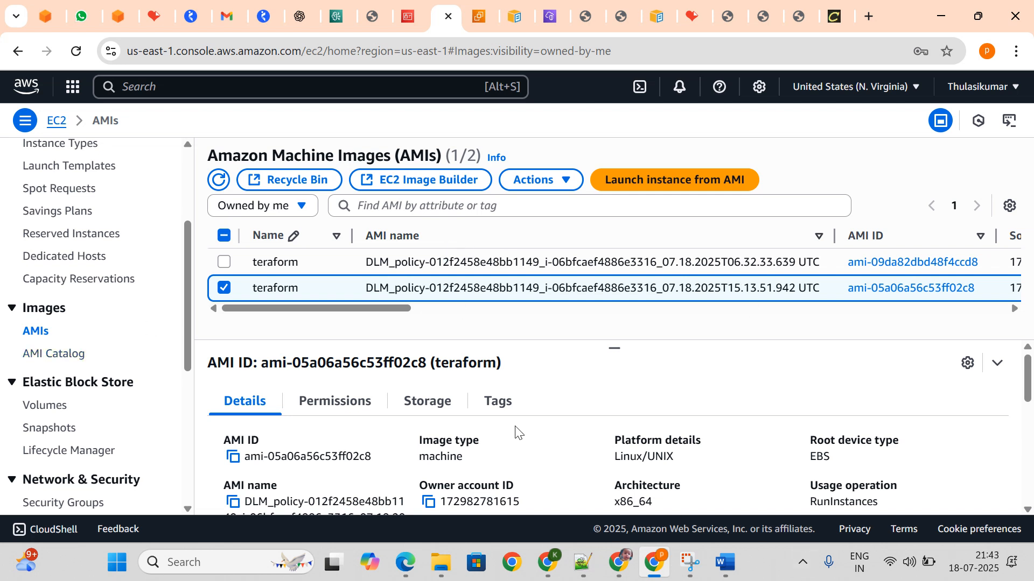
click(224, 290)
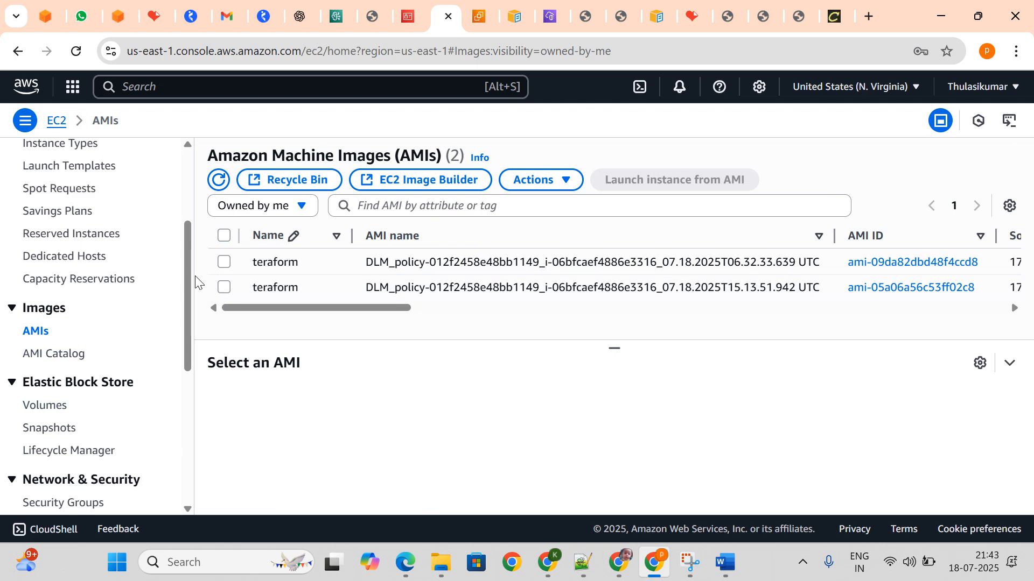
Terminate the "teraform" EC2 instance and refresh the instances list to check its state.
scroll(51, 221, up, 4)
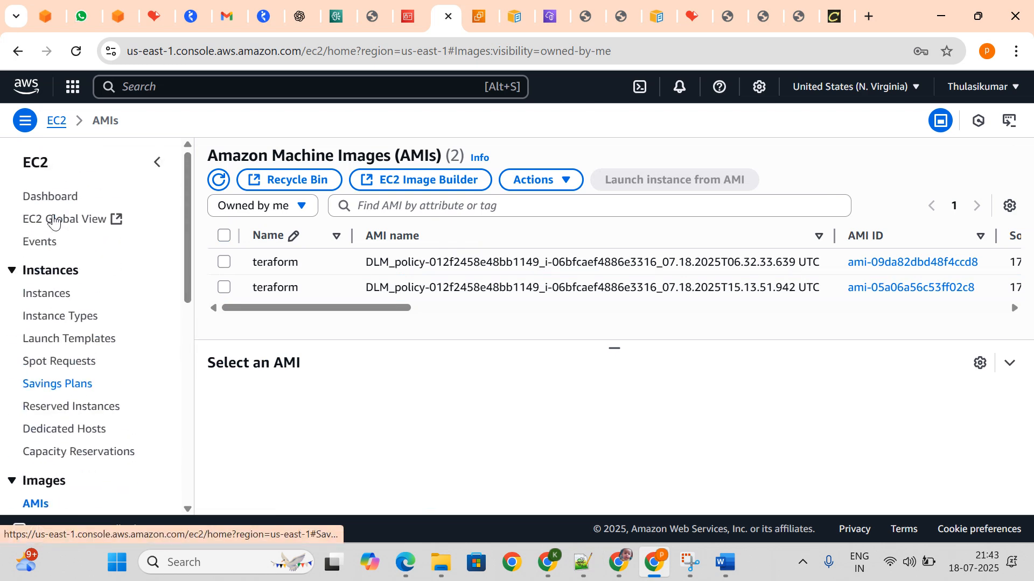
click(49, 295)
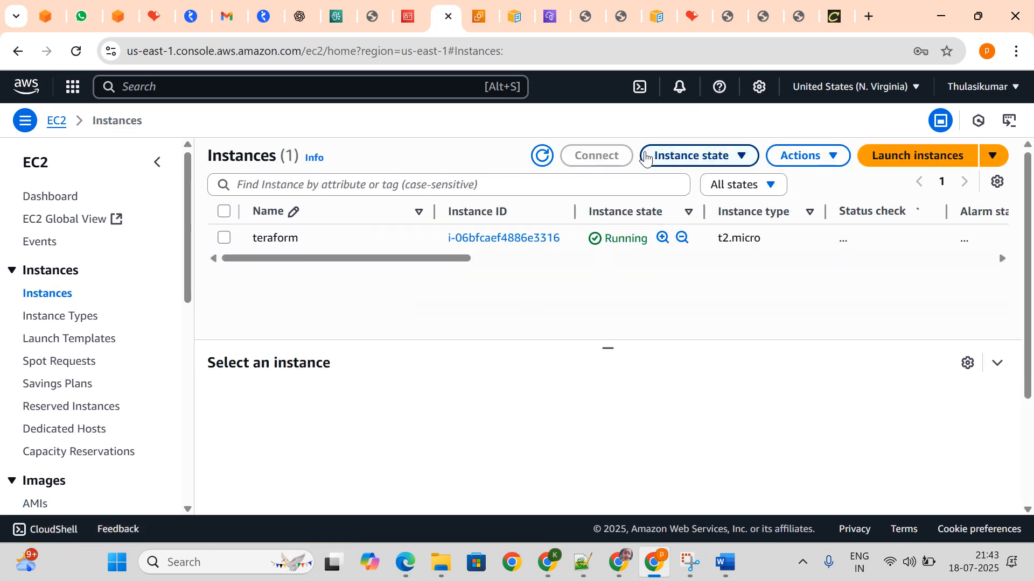
click(247, 243)
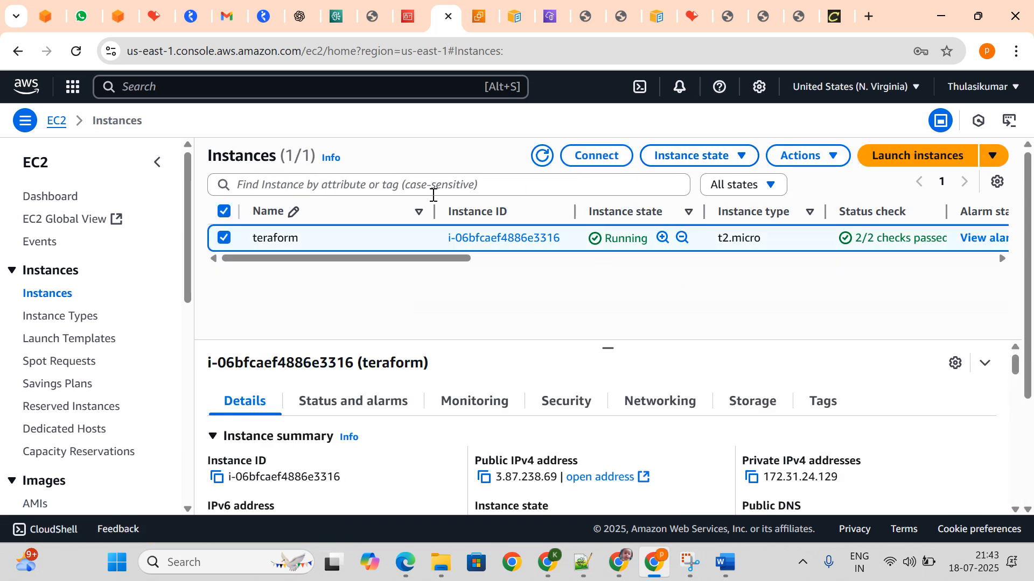
click(732, 169)
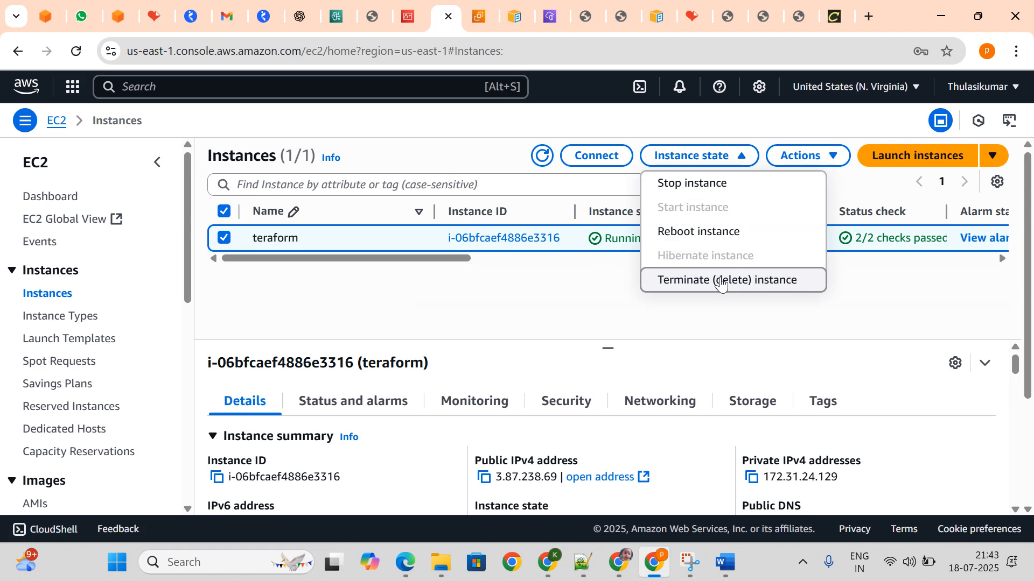
click(722, 282)
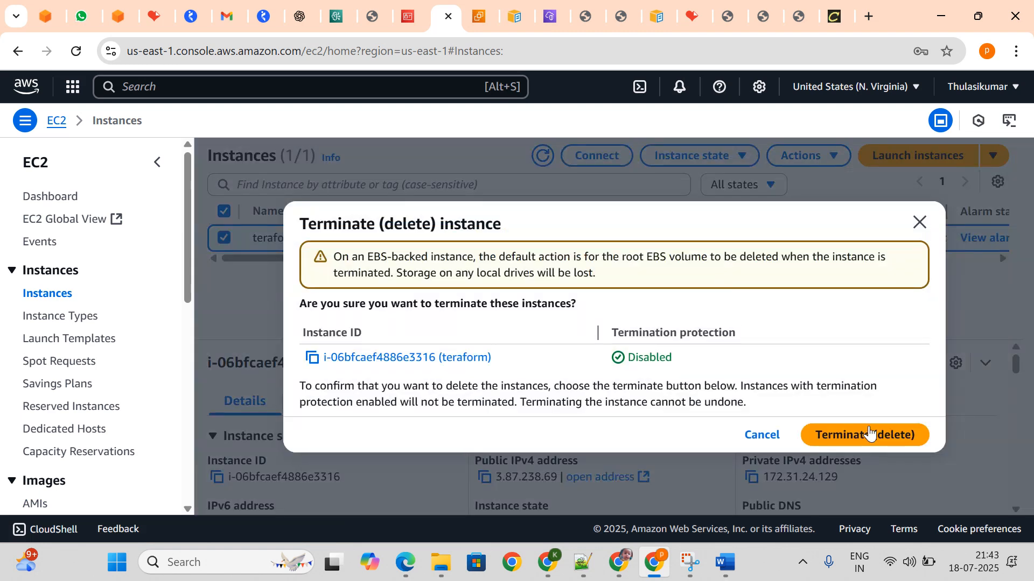
click(863, 434)
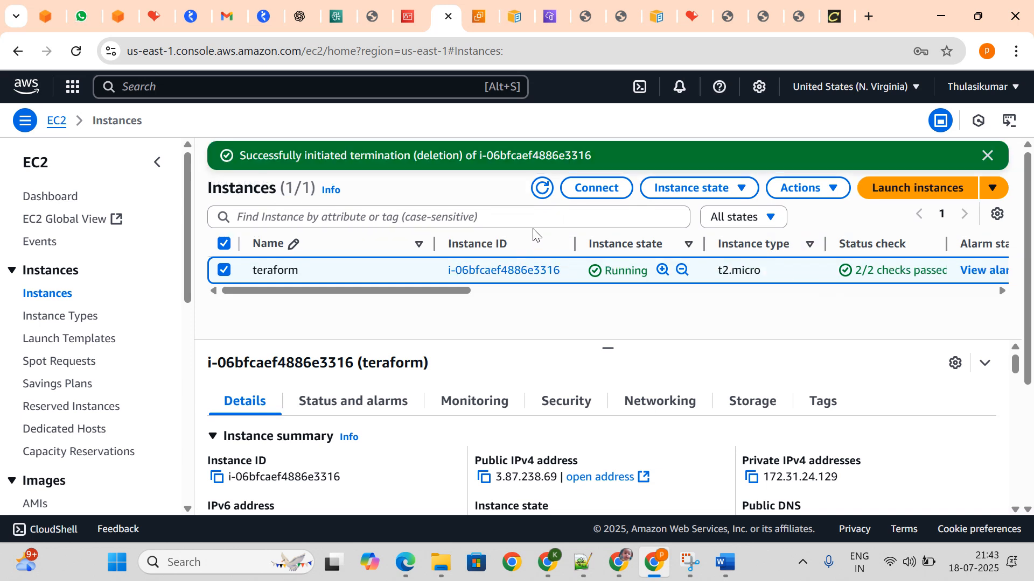
click(542, 189)
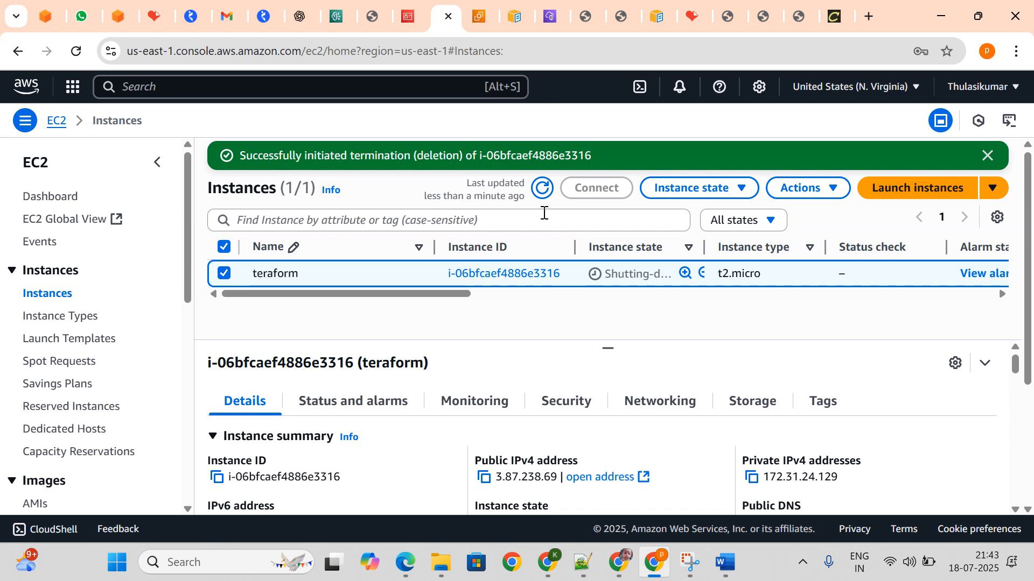
Start launching a new EC2 instance and name it teraformrollback.
click(37, 504)
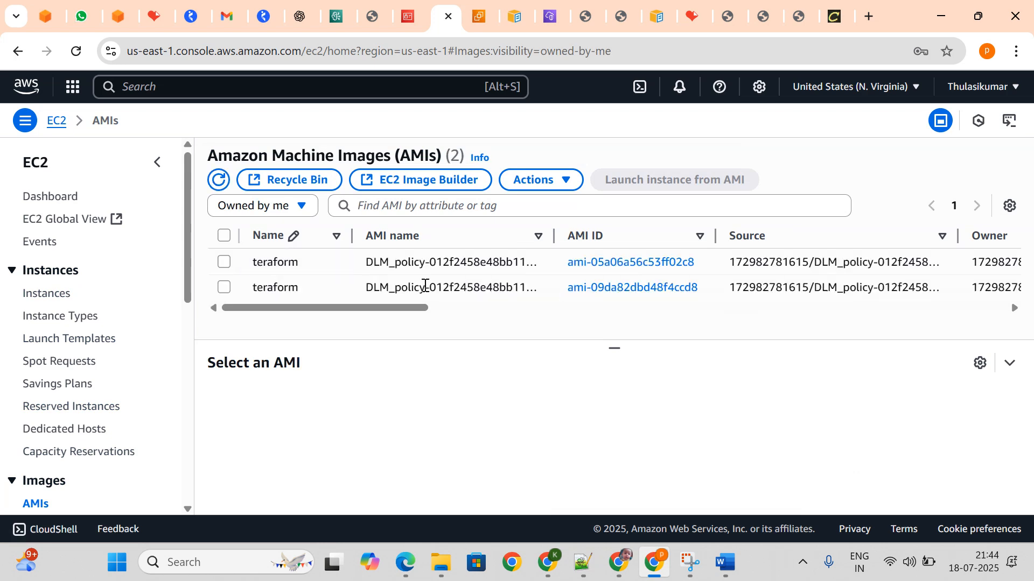
click(54, 294)
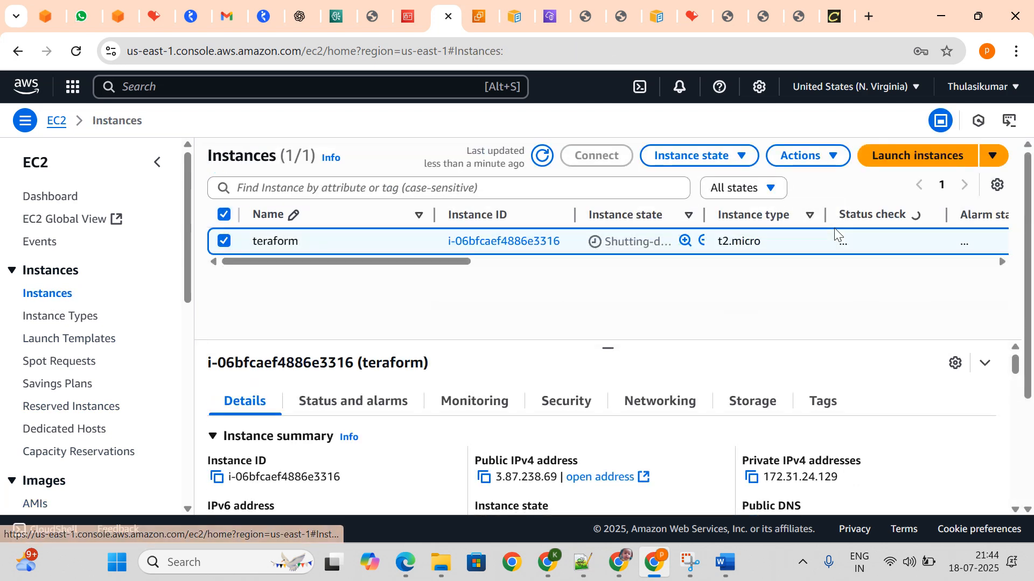
click(875, 159)
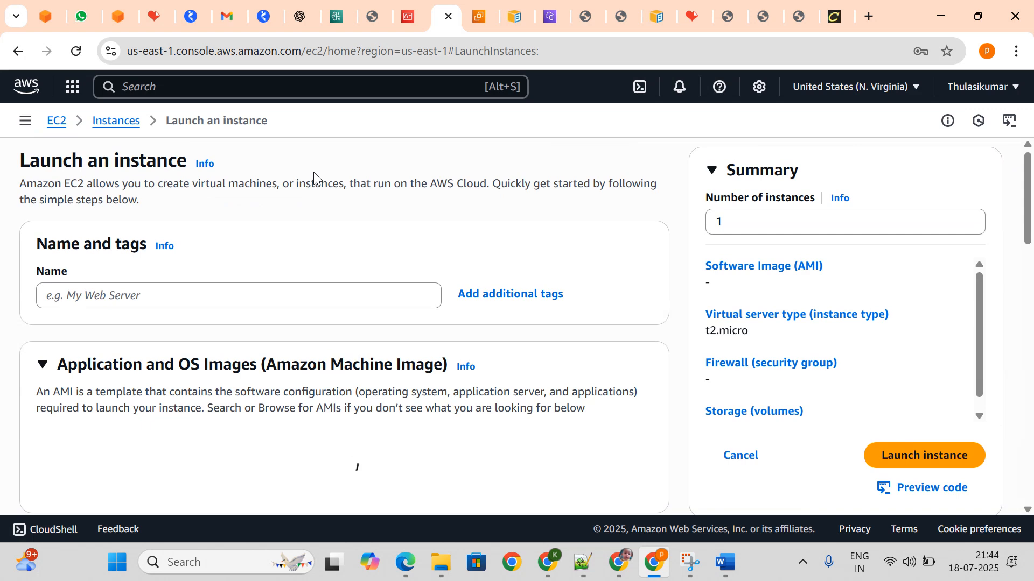
scroll(313, 177, down, 1)
click(212, 221)
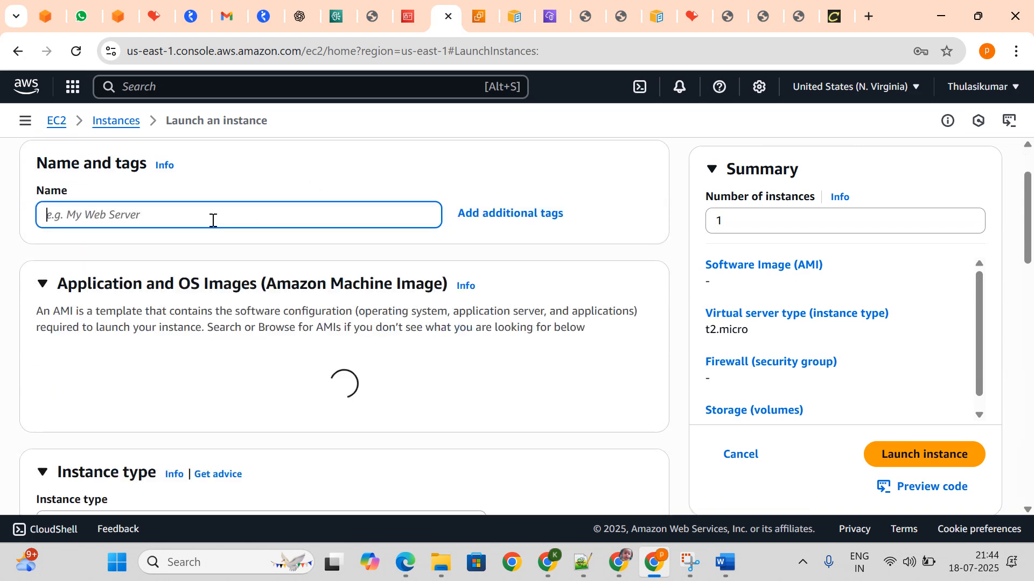
text(te)
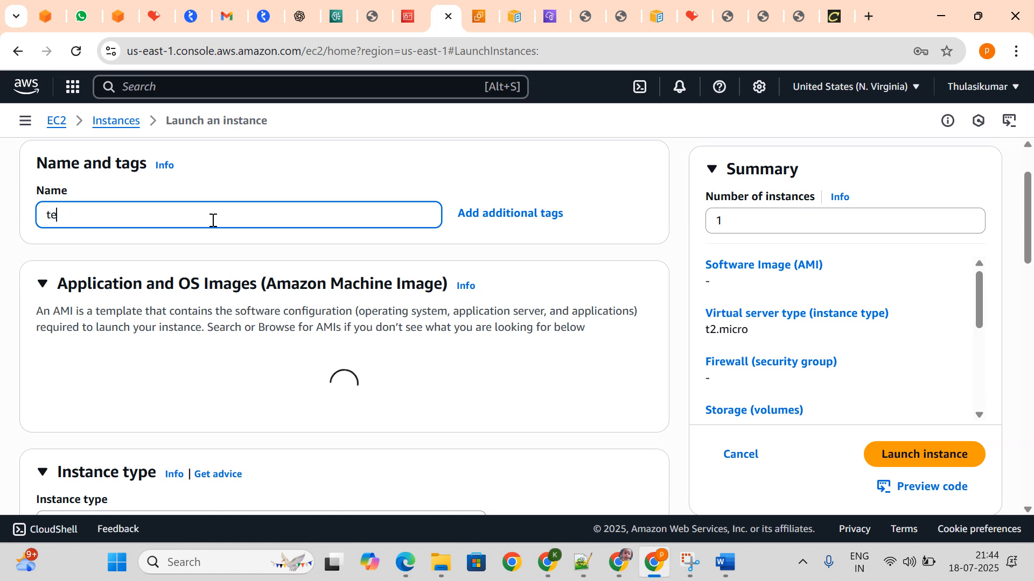
key(BackSpace)
text(eraformbackup)
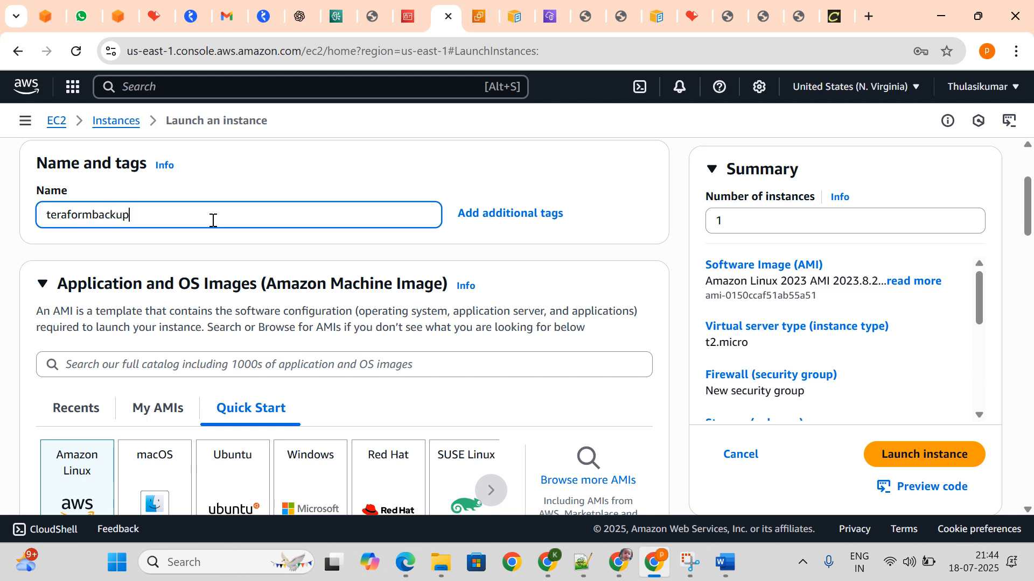
key(BackSpace)
key(BackSpace)
key(BackSpace)
Switch the launch image source to the AMIs owned by the account and compare the two DLM backup images offered.
scroll(280, 233, down, 4)
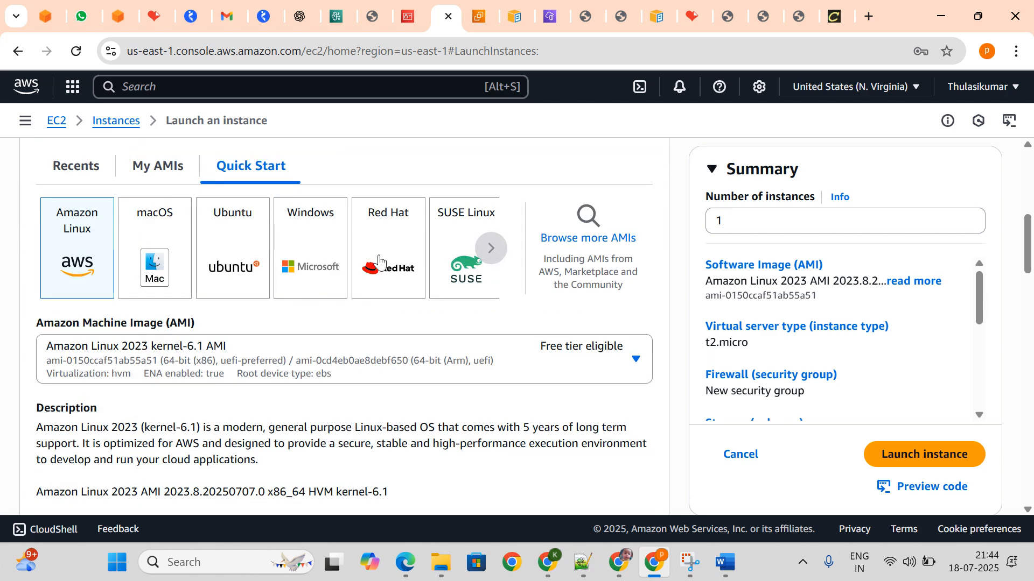
scroll(219, 286, up, 3)
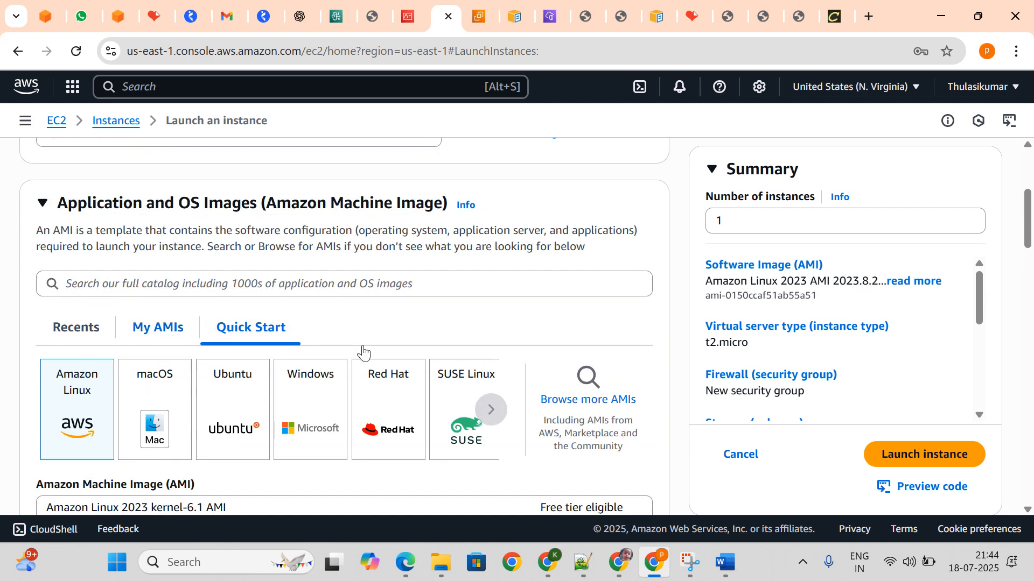
click(183, 348)
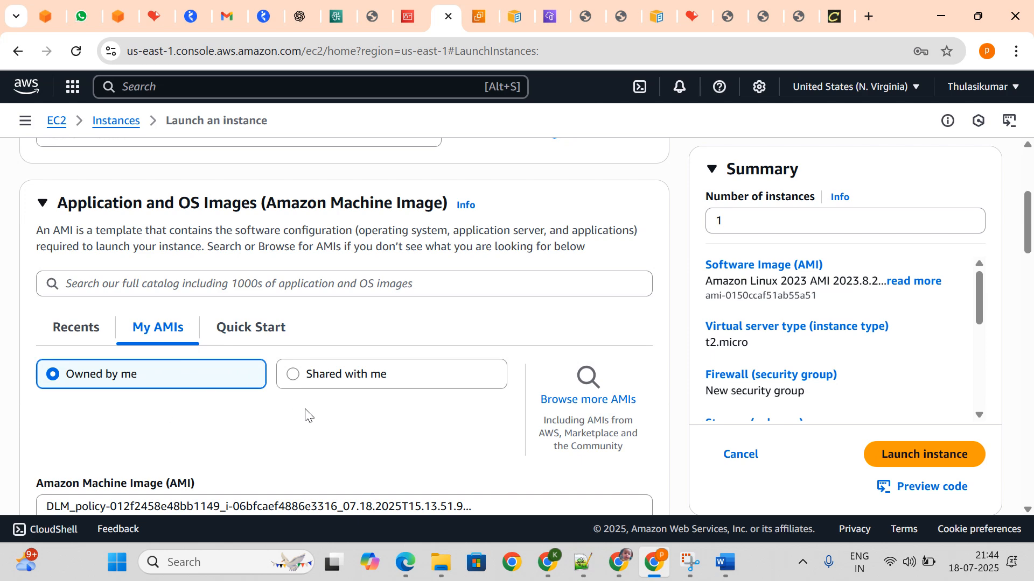
scroll(506, 455, down, 8)
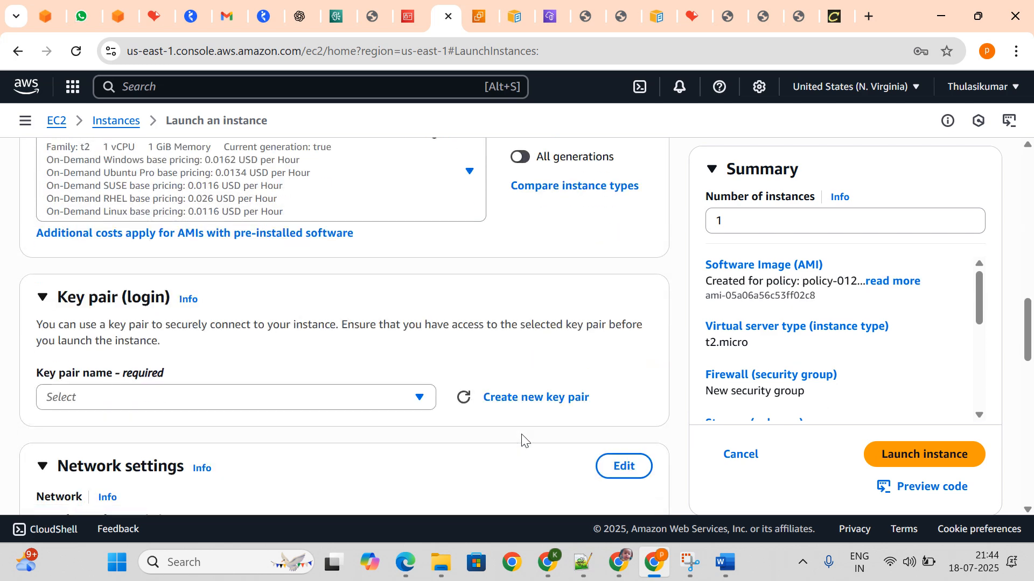
scroll(484, 398, up, 3)
scroll(363, 311, up, 5)
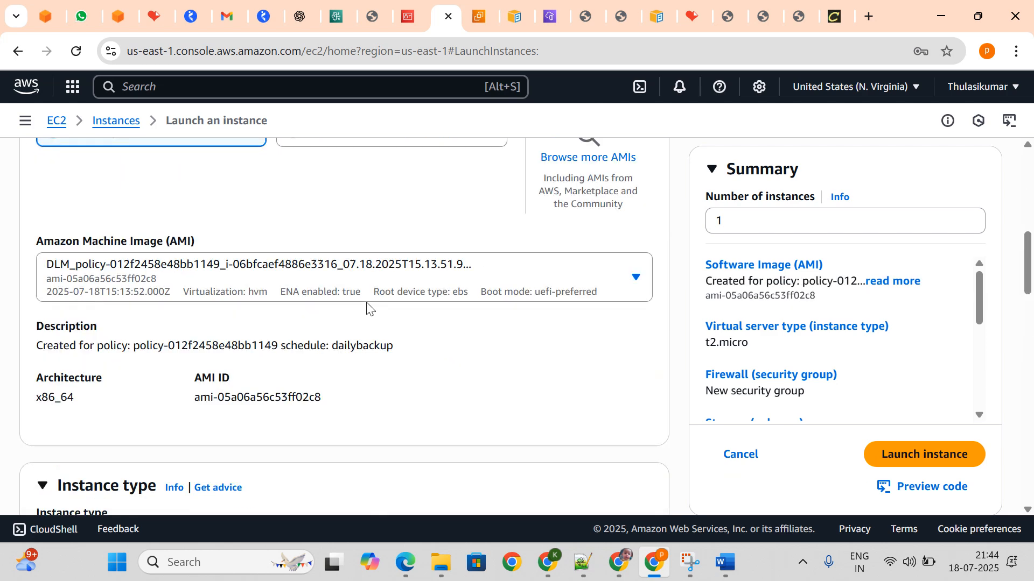
scroll(126, 317, up, 1)
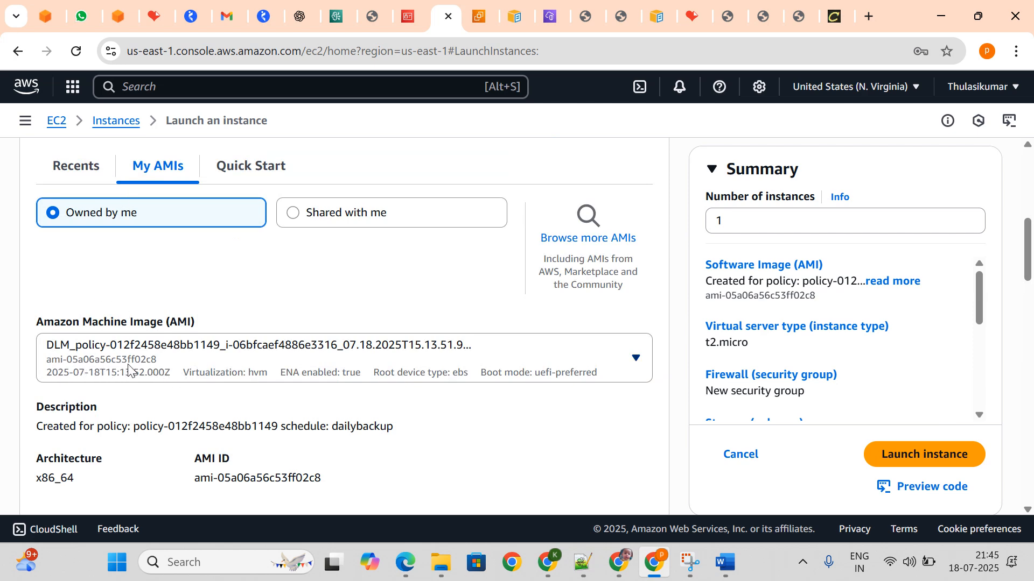
click(222, 370)
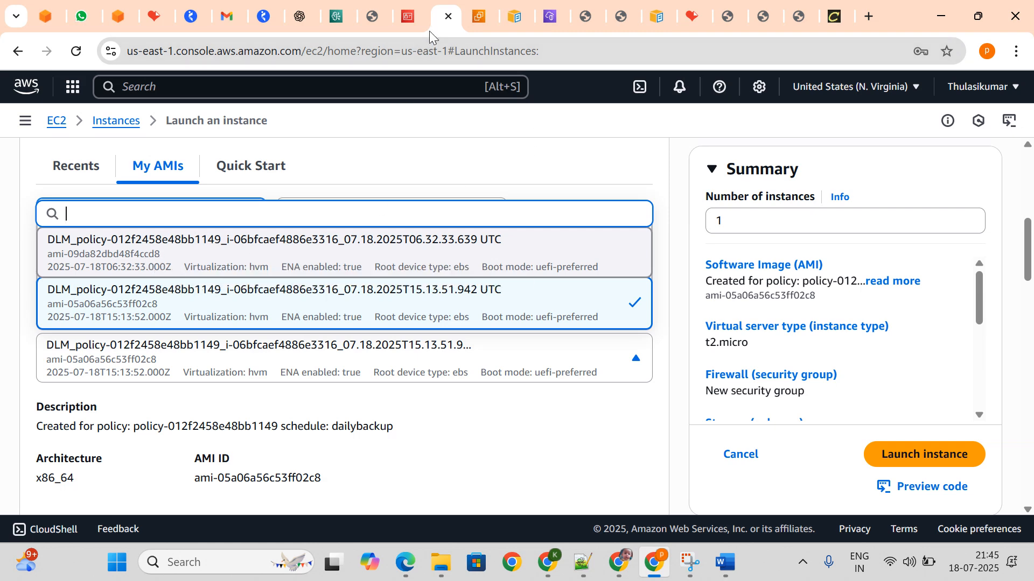
Check the AMI ID of the first backup image in the account's AMI list and return to the launch form.
click(476, 18)
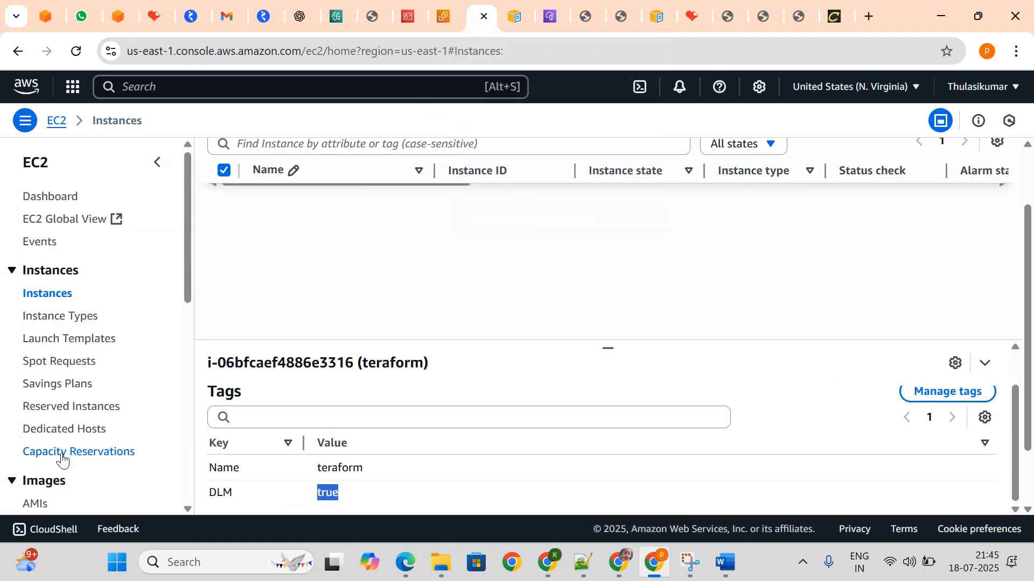
scroll(62, 459, down, 3)
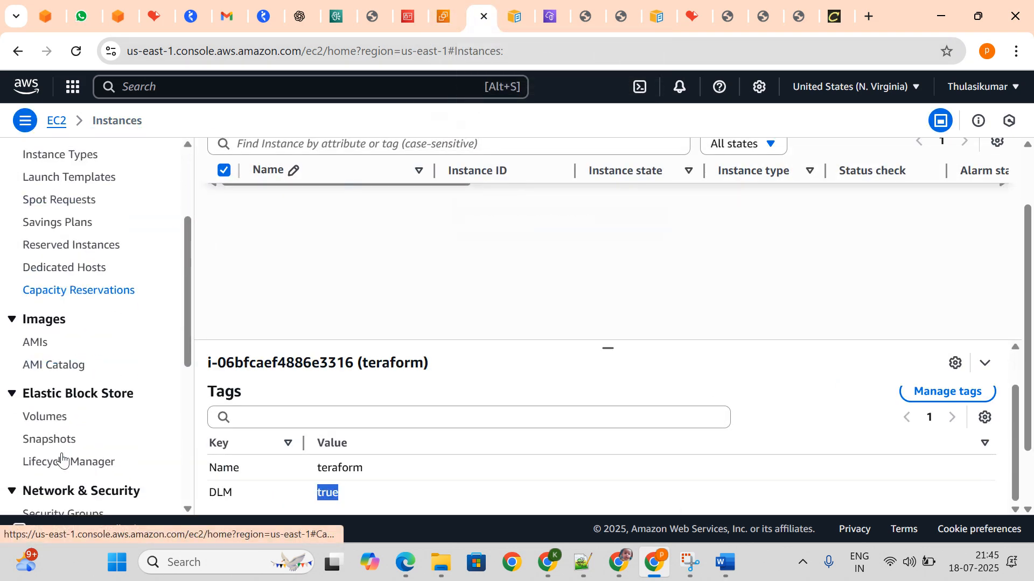
click(35, 343)
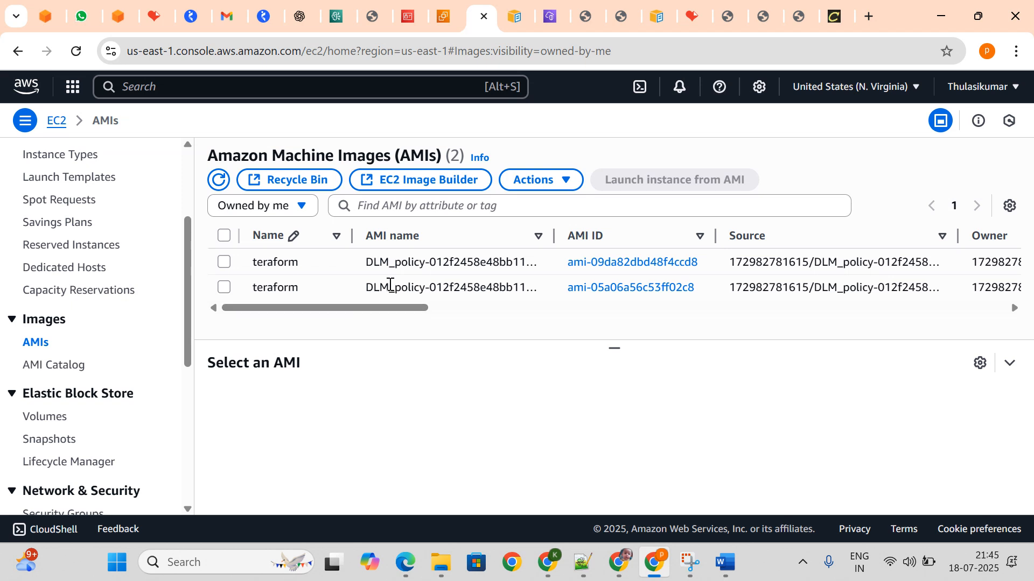
drag(563, 265, 722, 270)
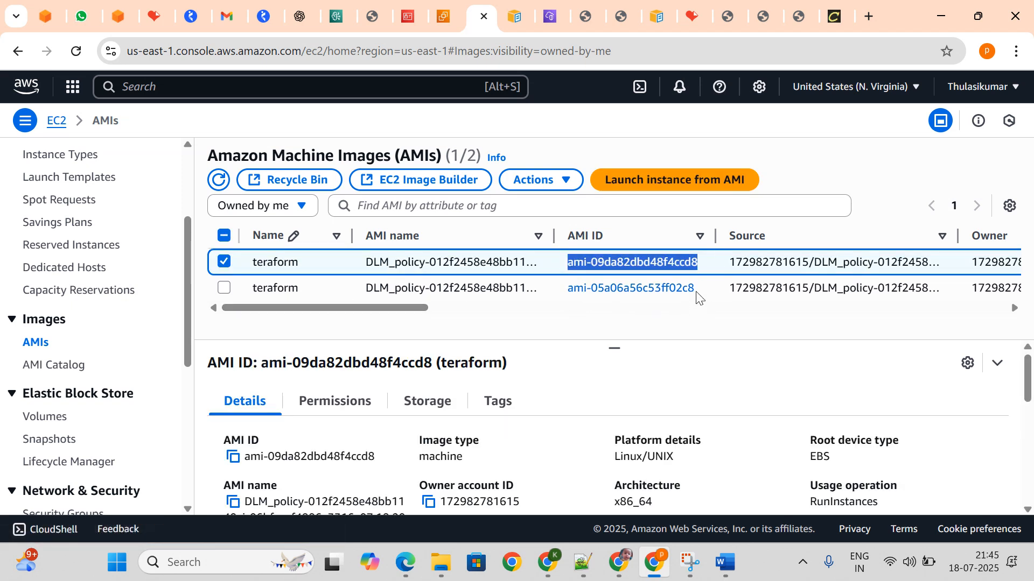
click(447, 18)
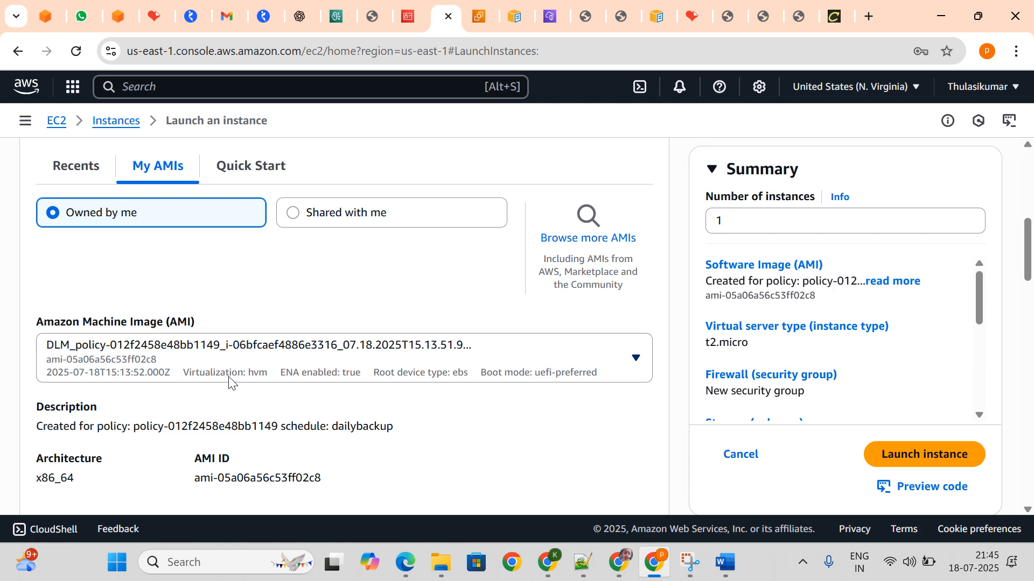
Assign the AwsDemo key pair to the new instance.
scroll(228, 379, up, 3)
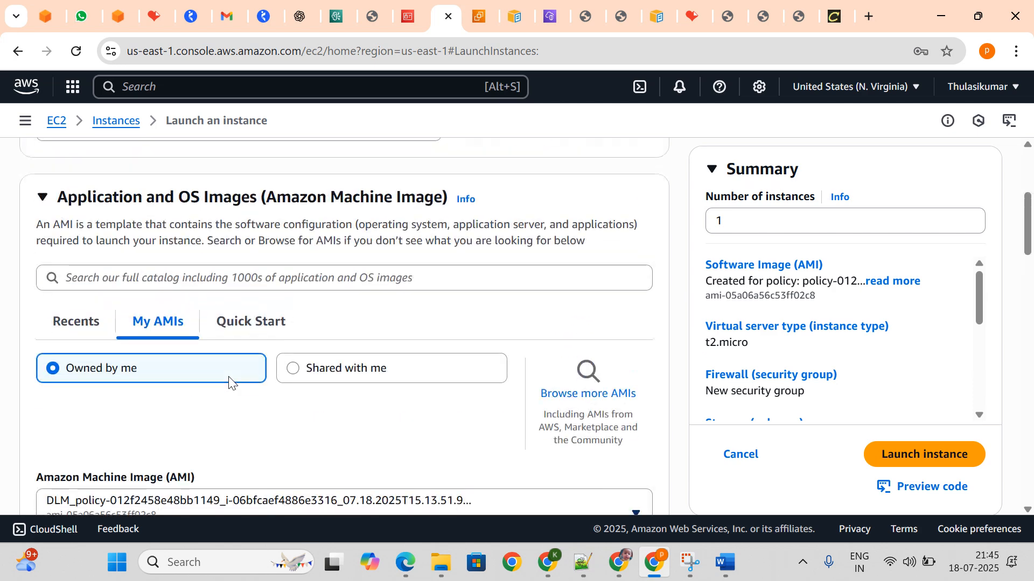
scroll(228, 379, down, 7)
scroll(228, 379, down, 6)
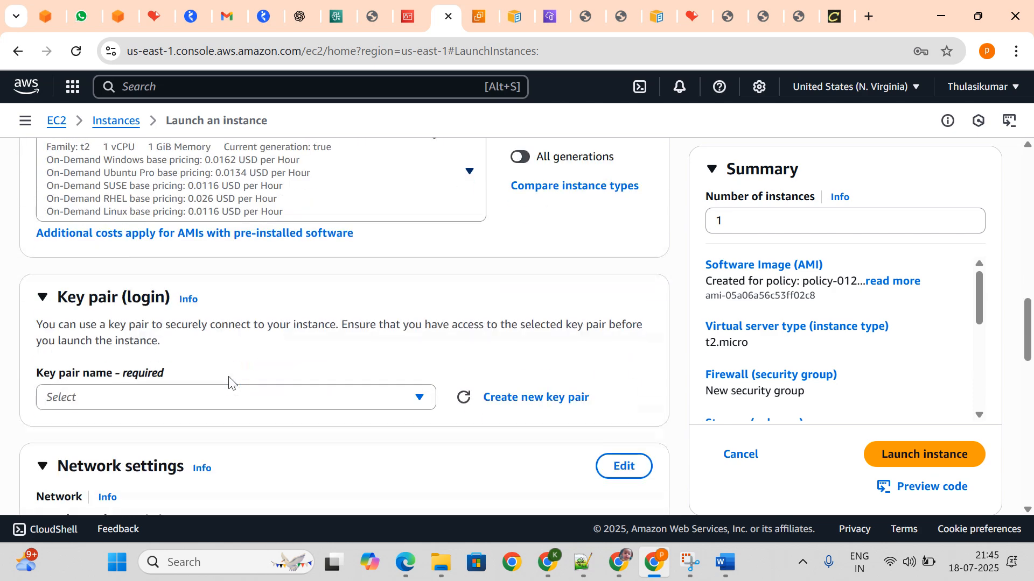
click(273, 323)
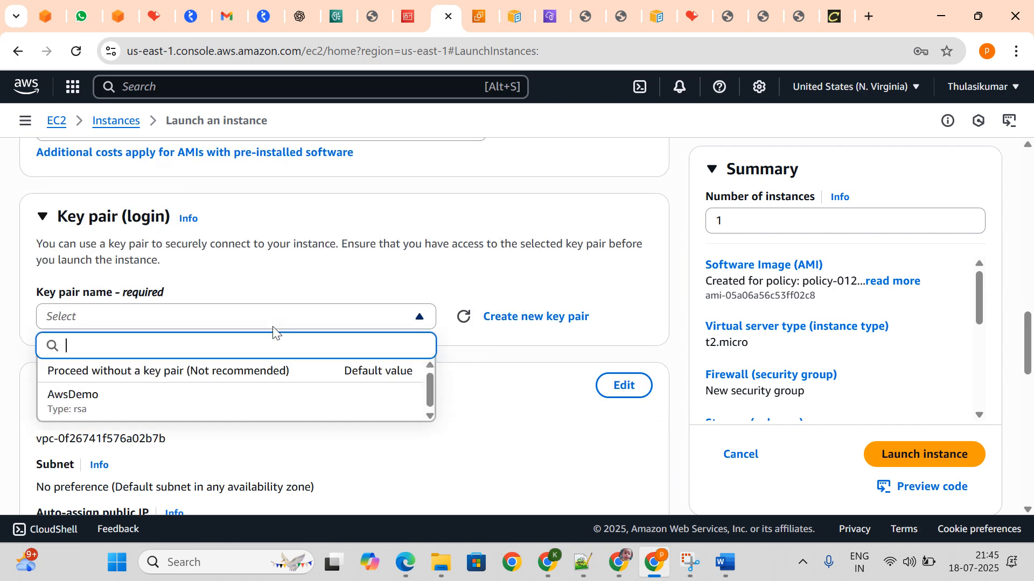
click(221, 409)
Assign the existing launch-wizard-1 security group to the instance and review the chosen AMI and instance name.
scroll(274, 401, down, 3)
scroll(274, 401, down, 4)
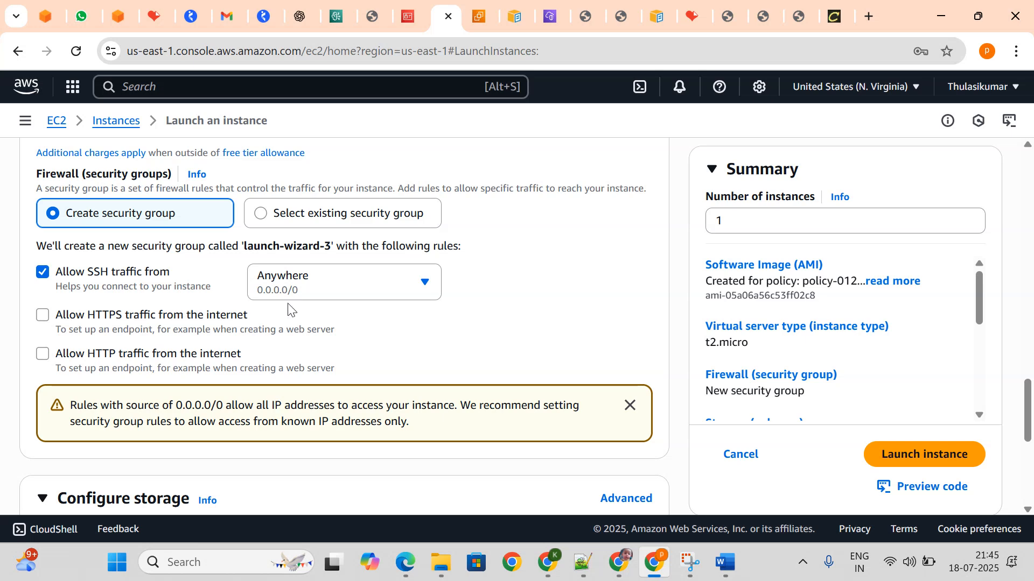
click(258, 215)
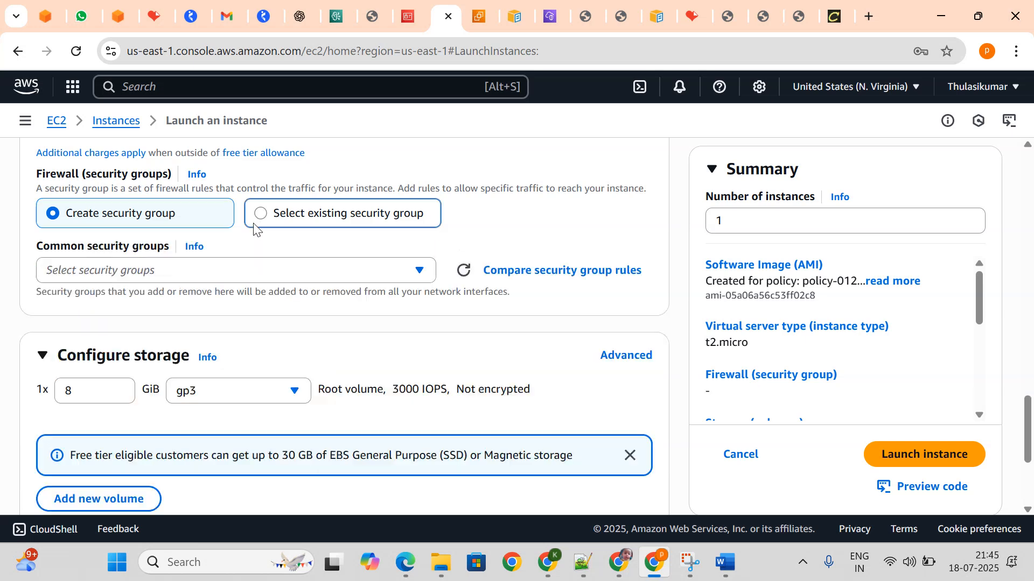
click(199, 282)
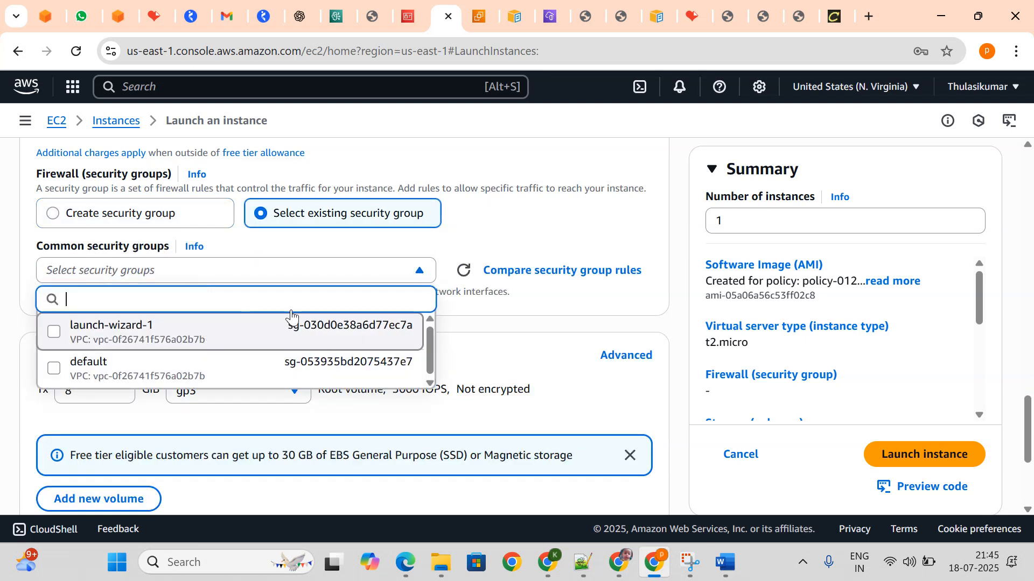
click(288, 323)
scroll(290, 315, down, 5)
scroll(290, 315, up, 10)
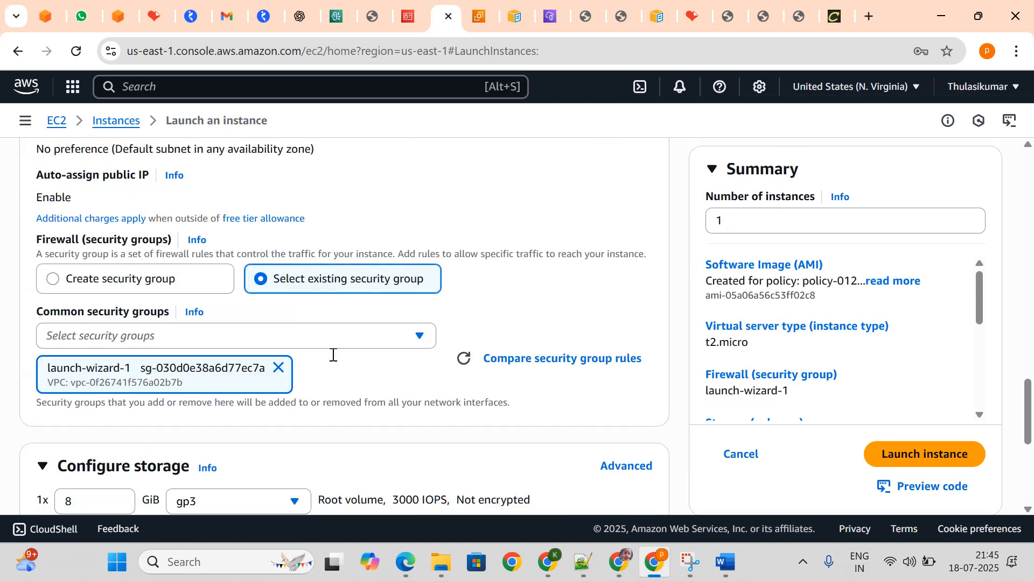
scroll(333, 361, up, 10)
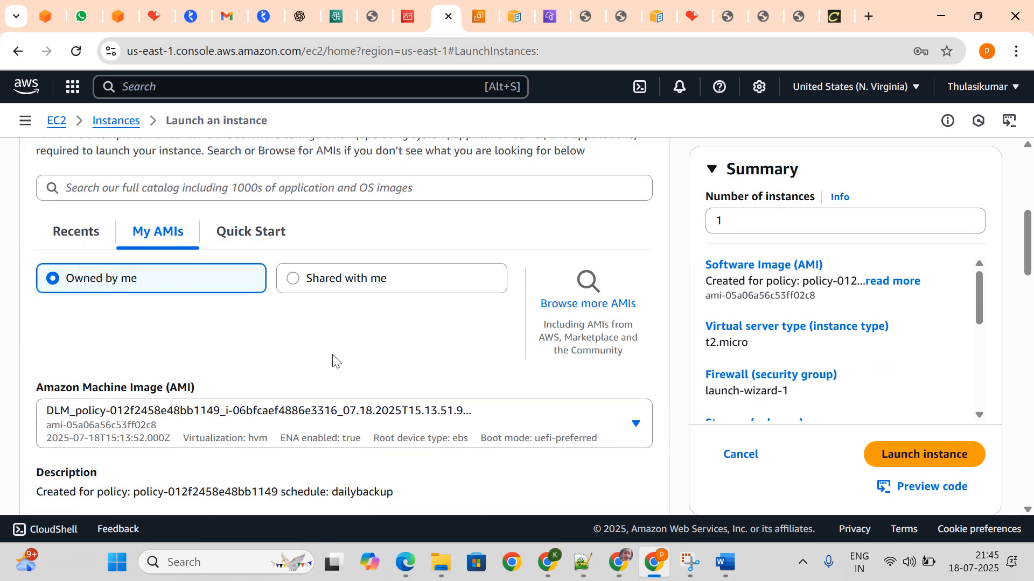
scroll(333, 360, down, 7)
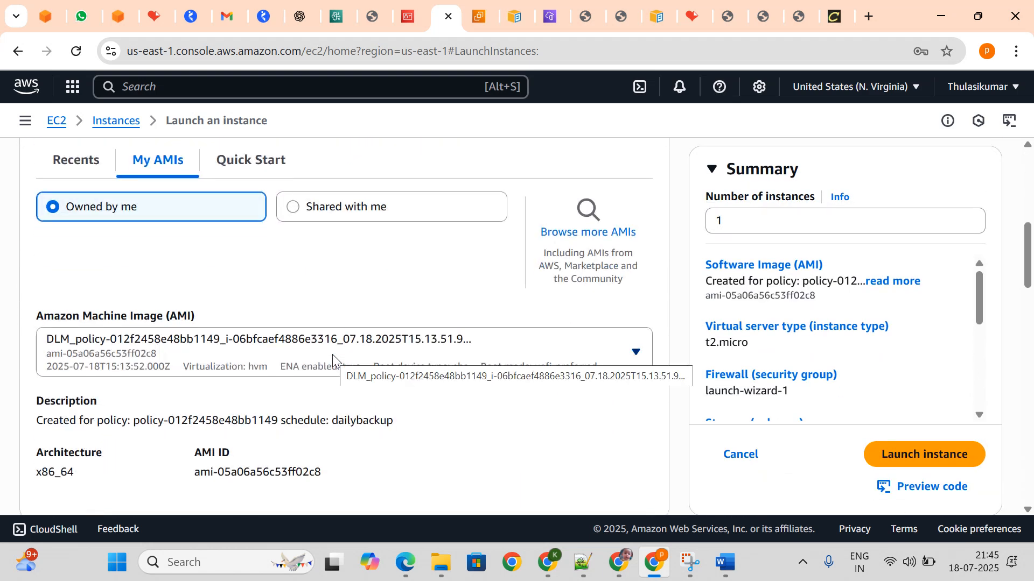
scroll(332, 355, up, 5)
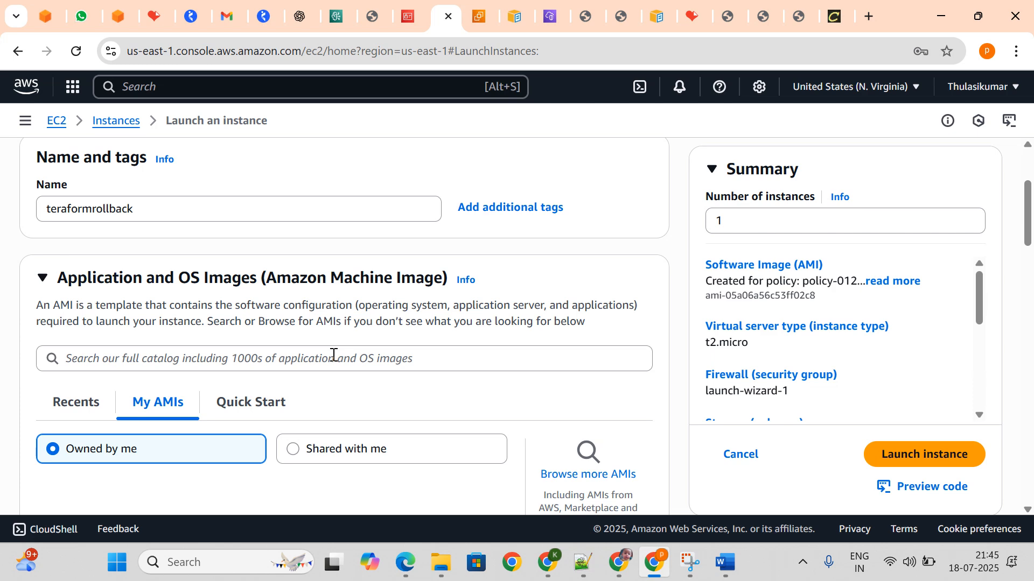
Delete both EBS-backed AMI policies from Data Lifecycle Manager, confirming the deletion with "delete".
click(477, 22)
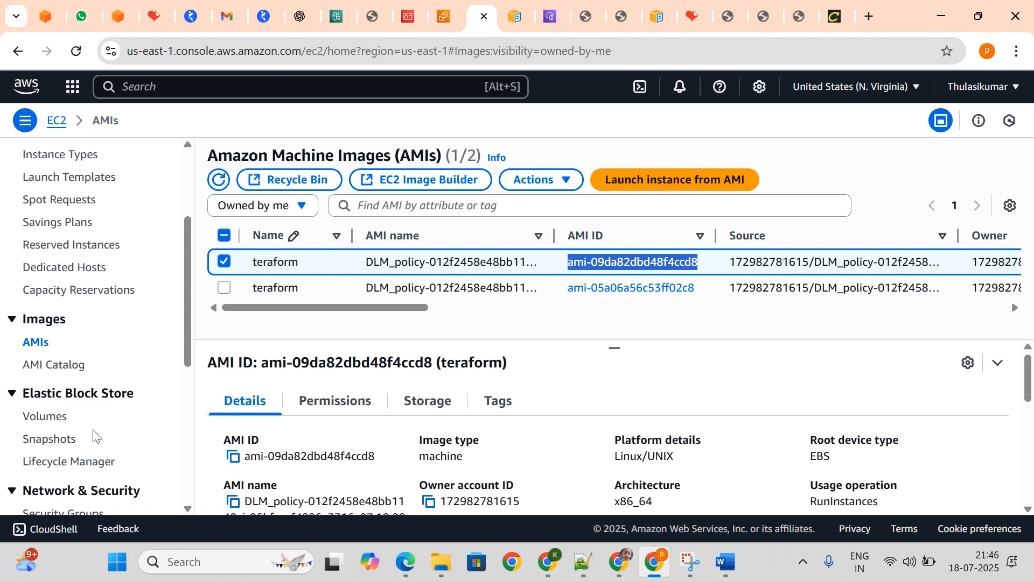
click(79, 464)
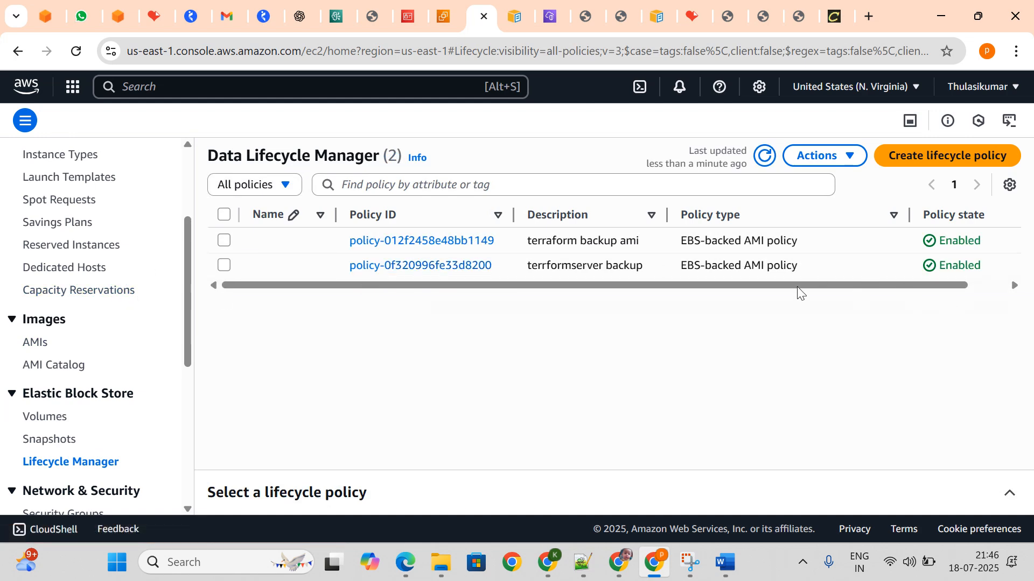
drag(699, 291, 895, 293)
click(224, 240)
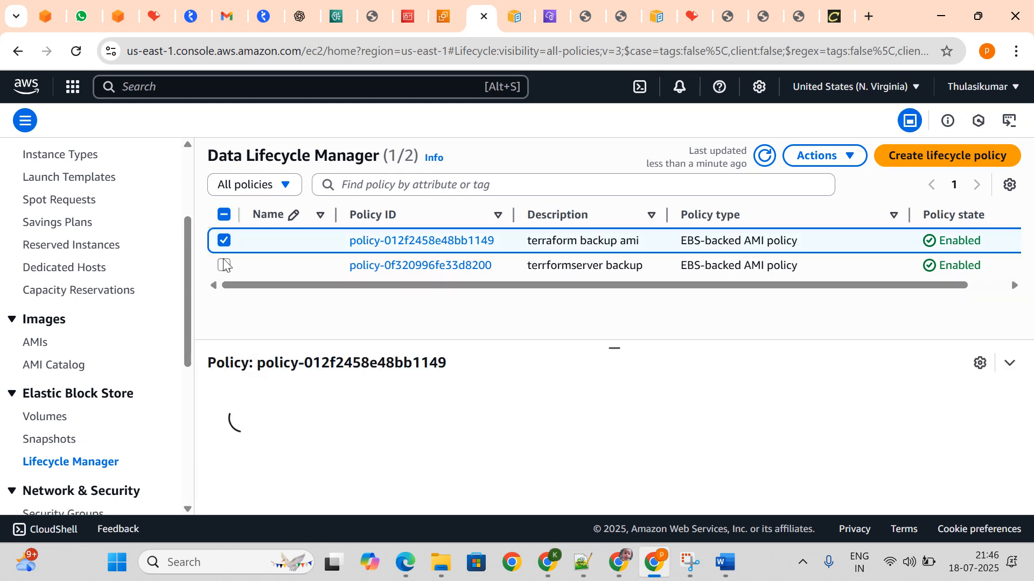
click(225, 265)
click(835, 158)
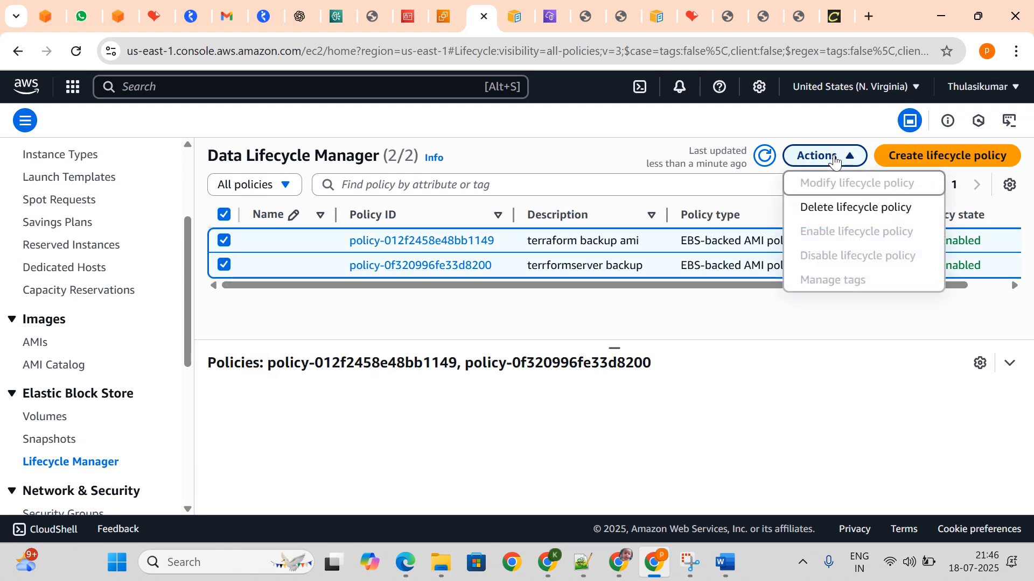
click(851, 208)
click(471, 409)
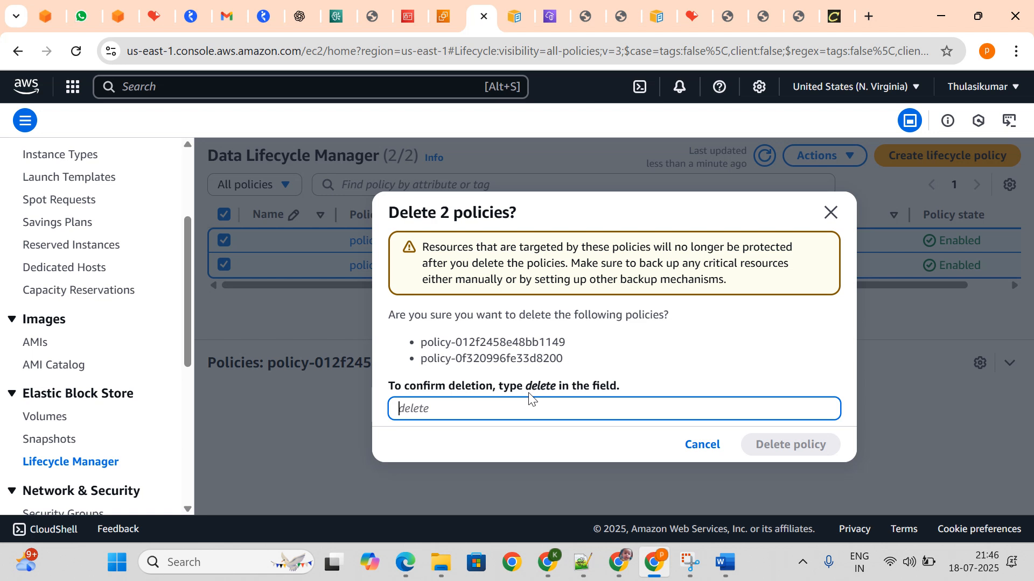
text(delete)
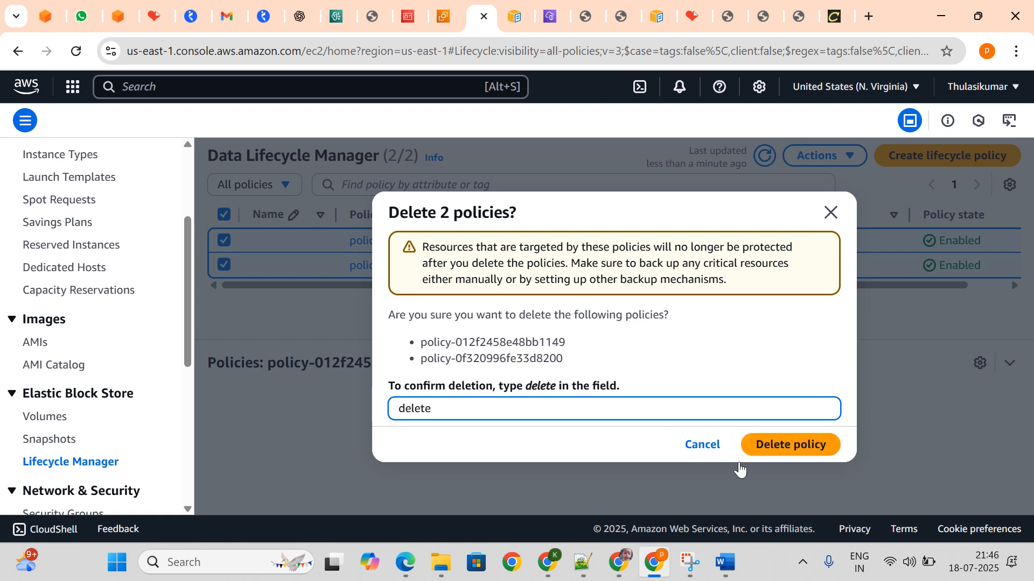
click(776, 444)
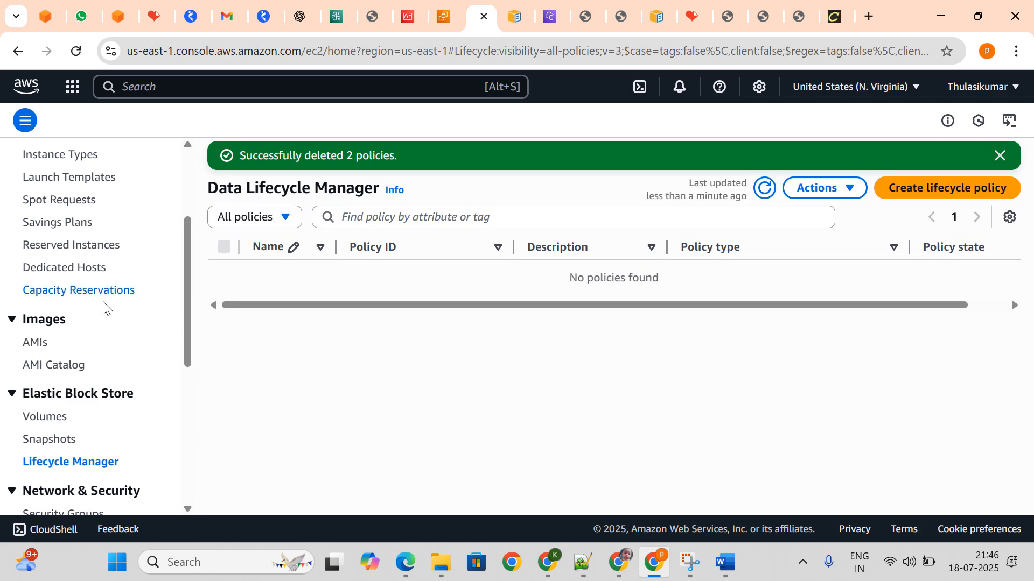
Deregister both teraform backup AMIs owned by the account and delete their associated snapshots.
click(44, 345)
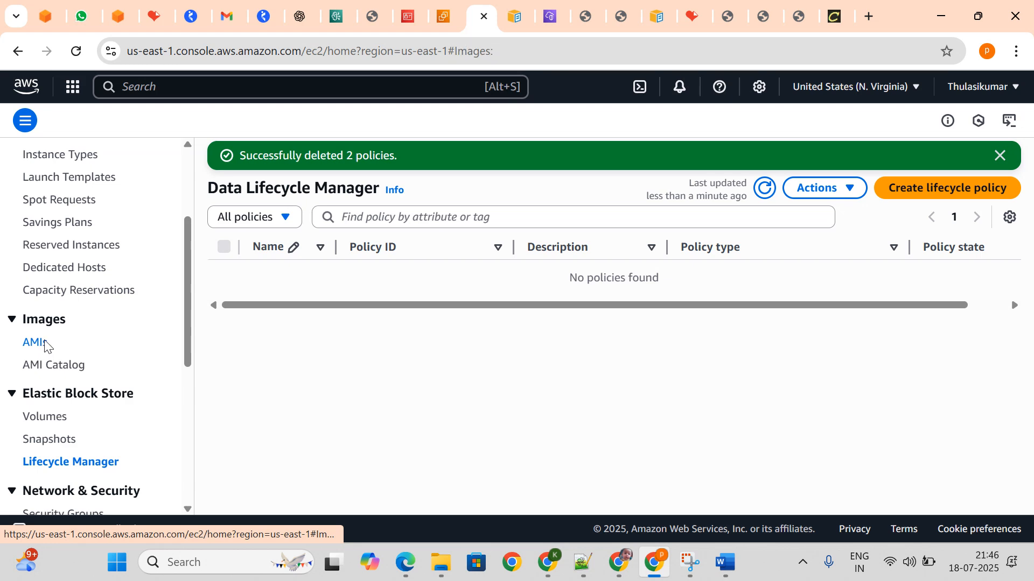
click(218, 181)
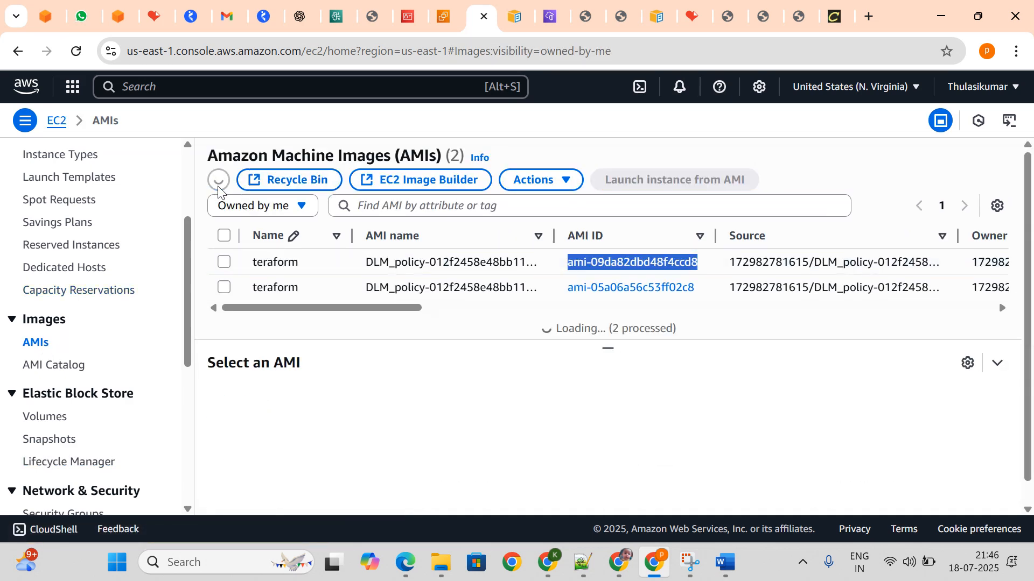
click(224, 262)
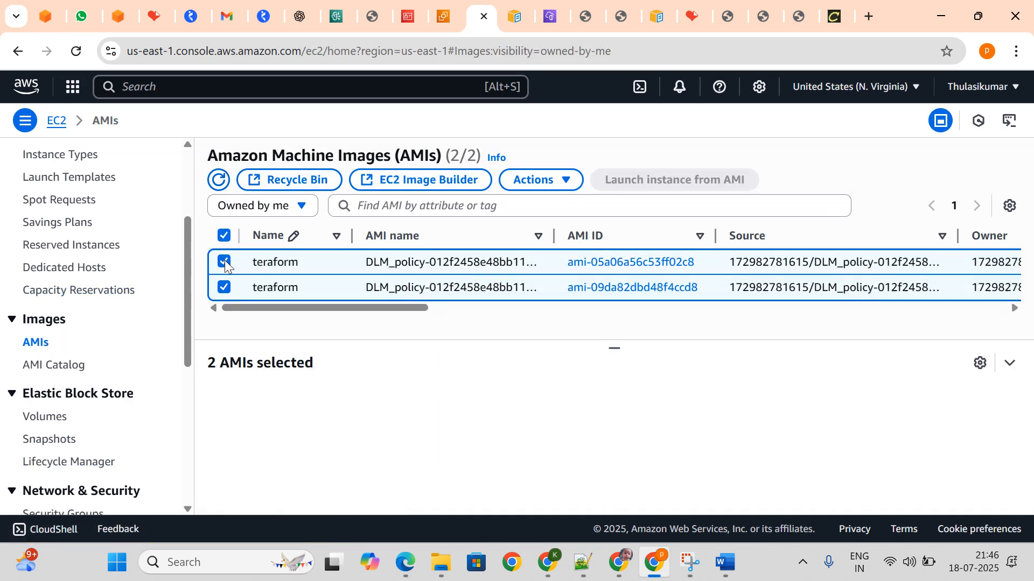
click(576, 182)
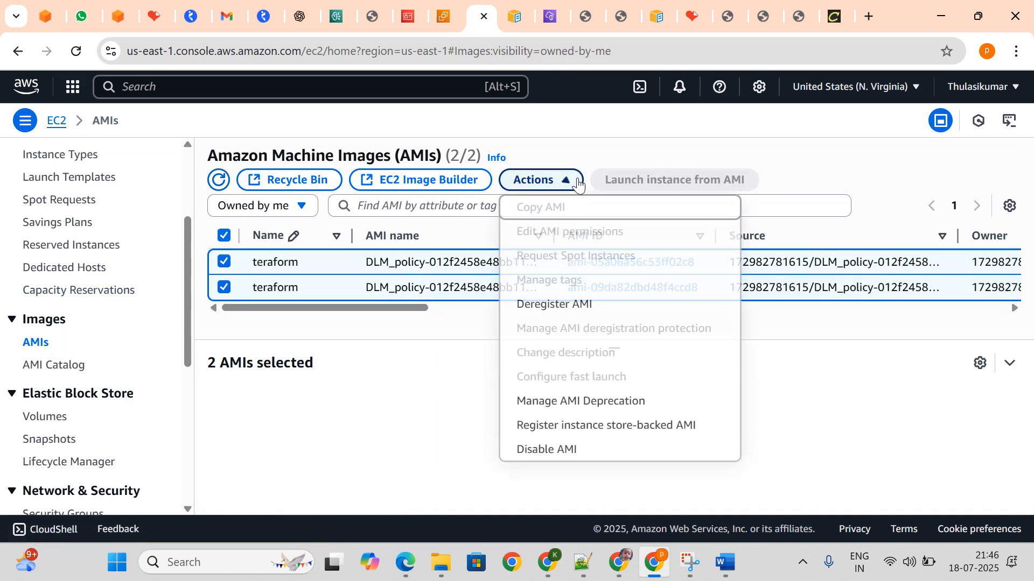
click(587, 312)
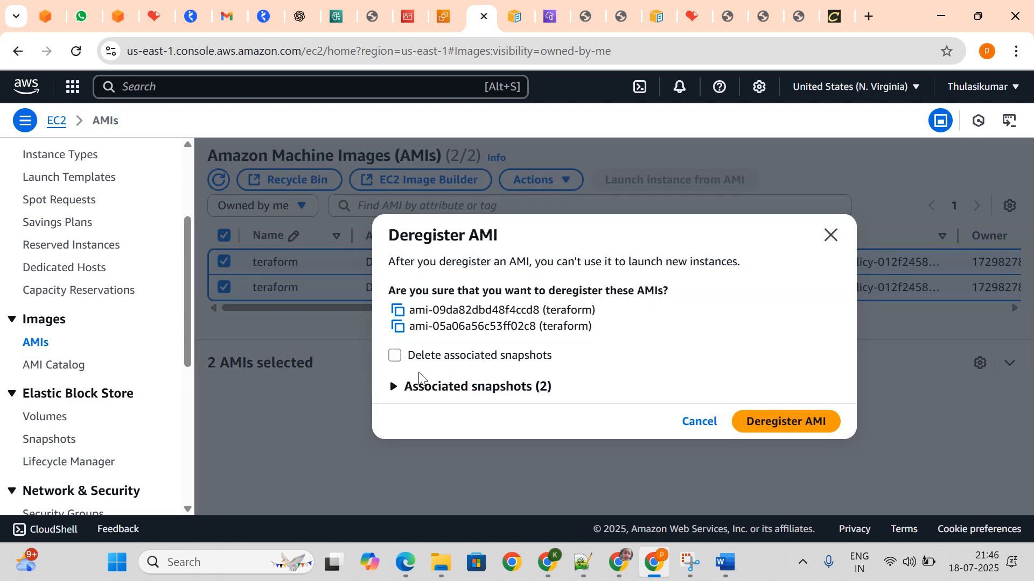
click(395, 355)
click(793, 421)
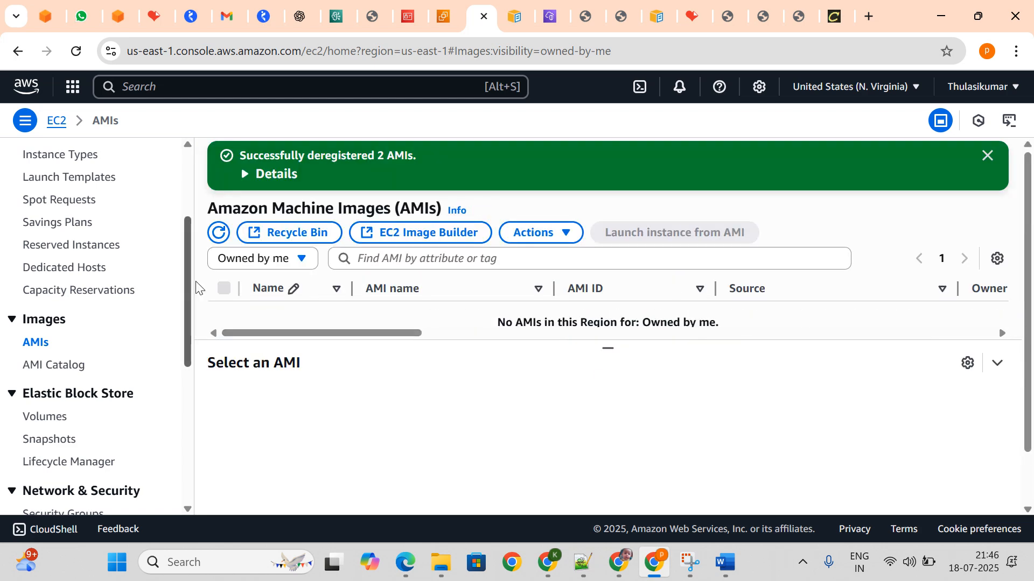
Switch to the EC2_Lifecycle_Manager_Backup_Guide document in Word and review its troubleshooting checklist, overview and setup steps.
scroll(70, 414, down, 3)
scroll(69, 414, up, 6)
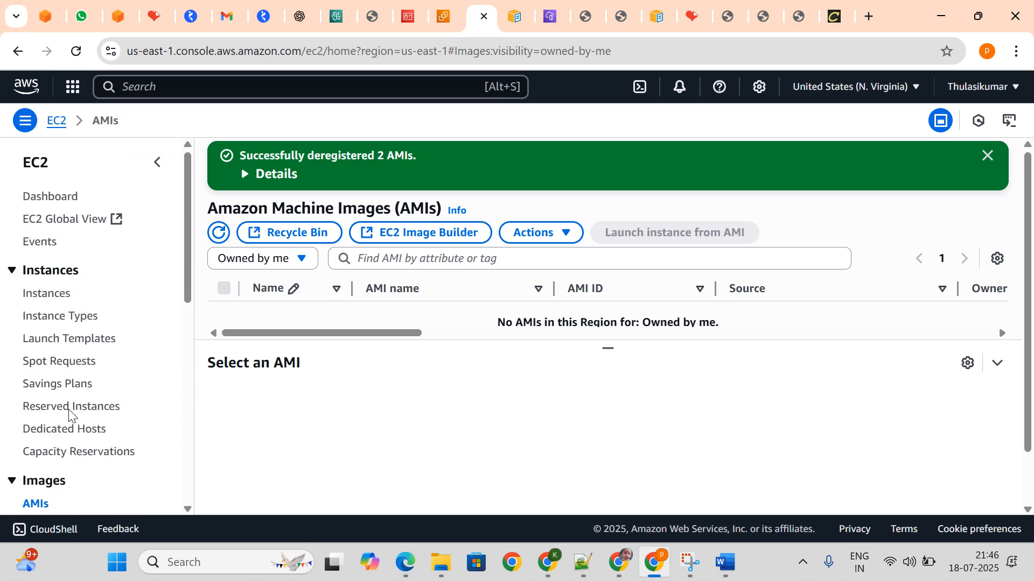
click(726, 562)
scroll(527, 385, down, 5)
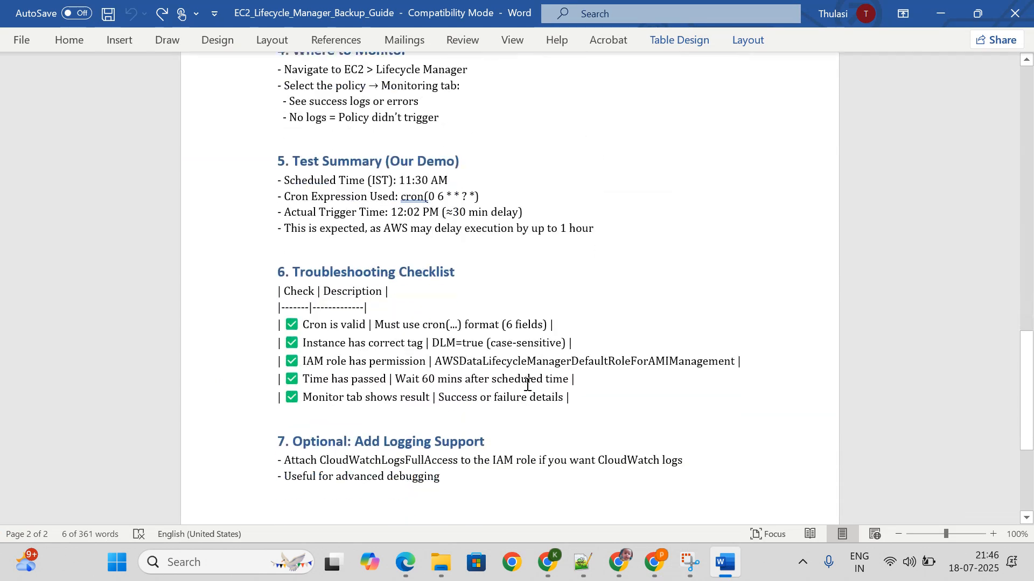
scroll(527, 385, up, 7)
scroll(527, 385, up, 8)
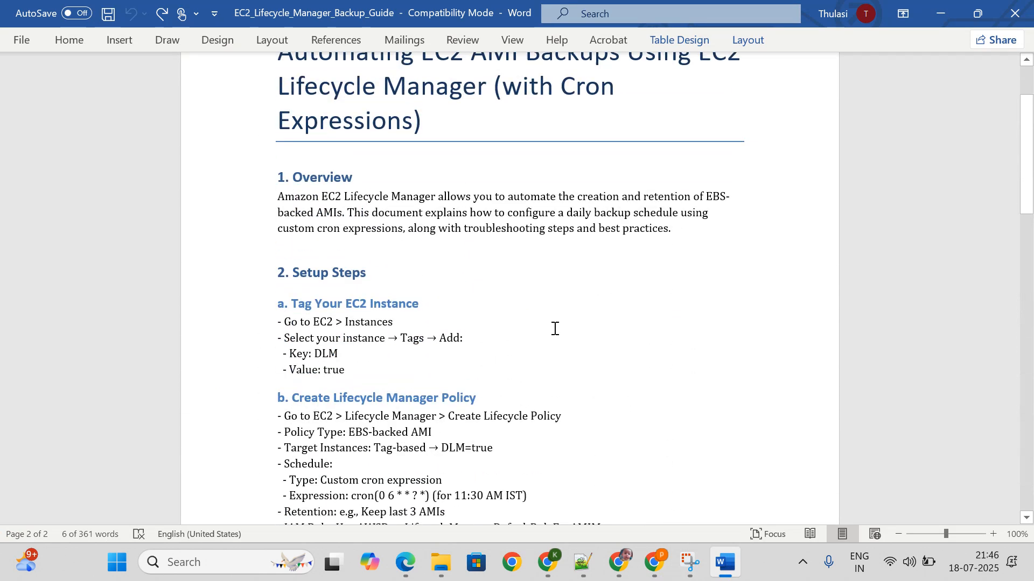